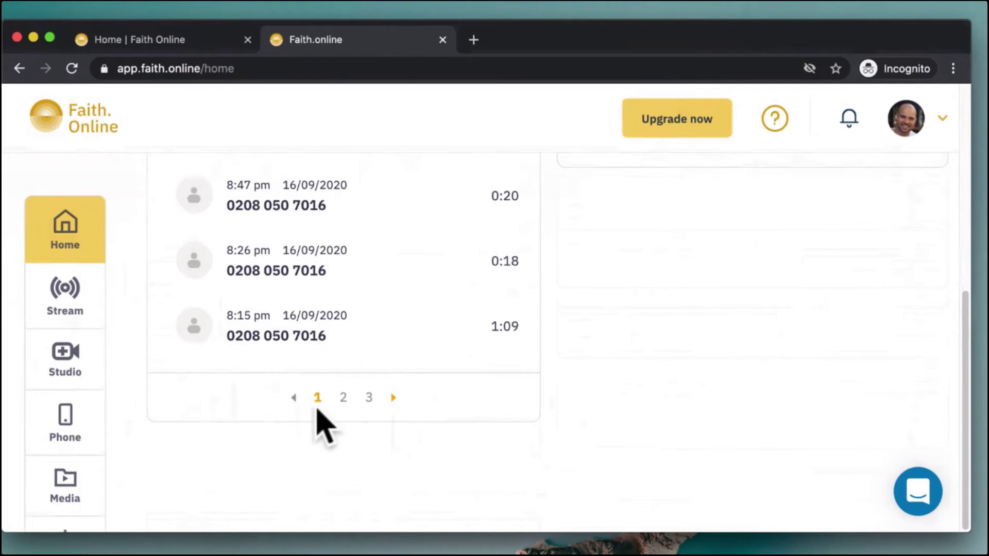
# Add a Record Audio welcome message to the phone line and name it 'Welcome'
pyautogui.scroll(10, 598, 283)
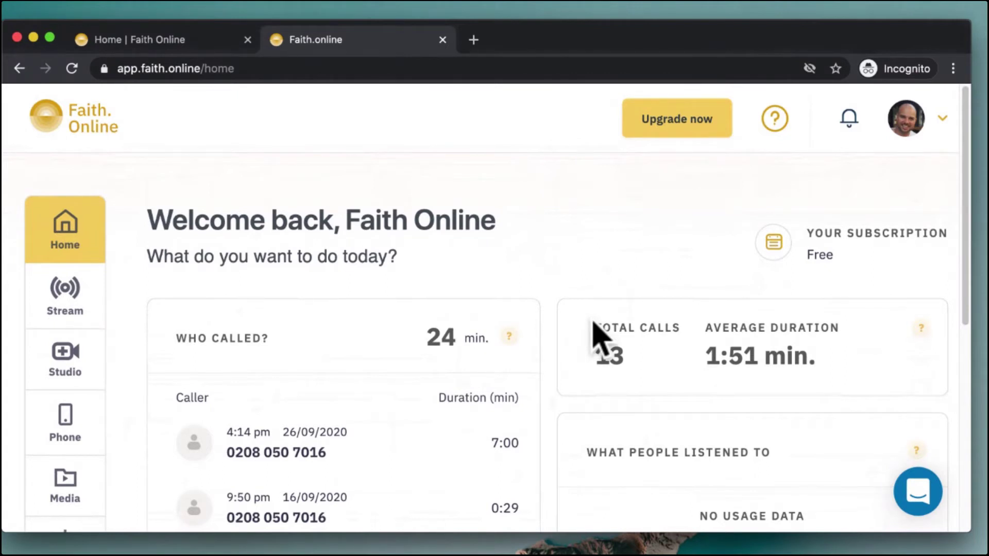
pyautogui.click(51, 425)
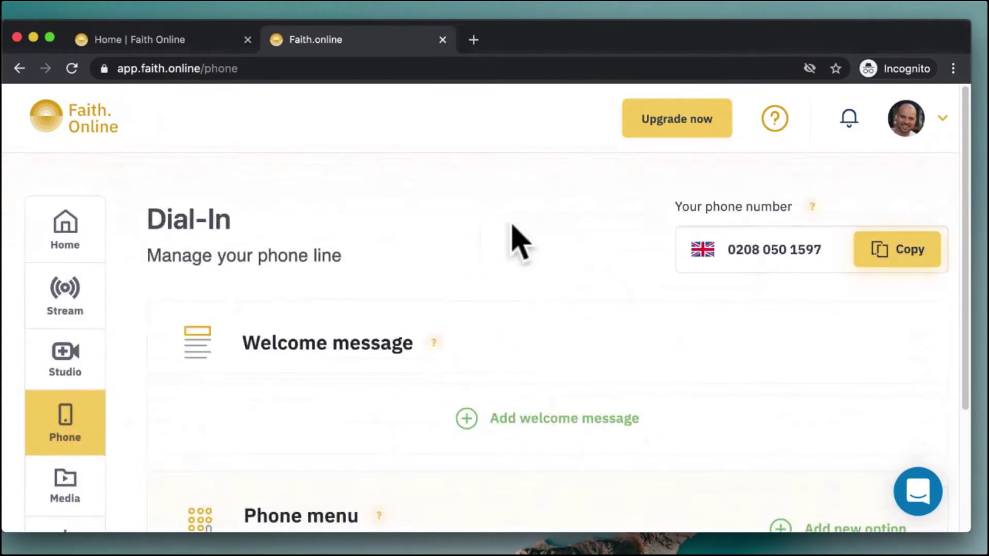
pyautogui.scroll(-3, 515, 242)
pyautogui.click(468, 261)
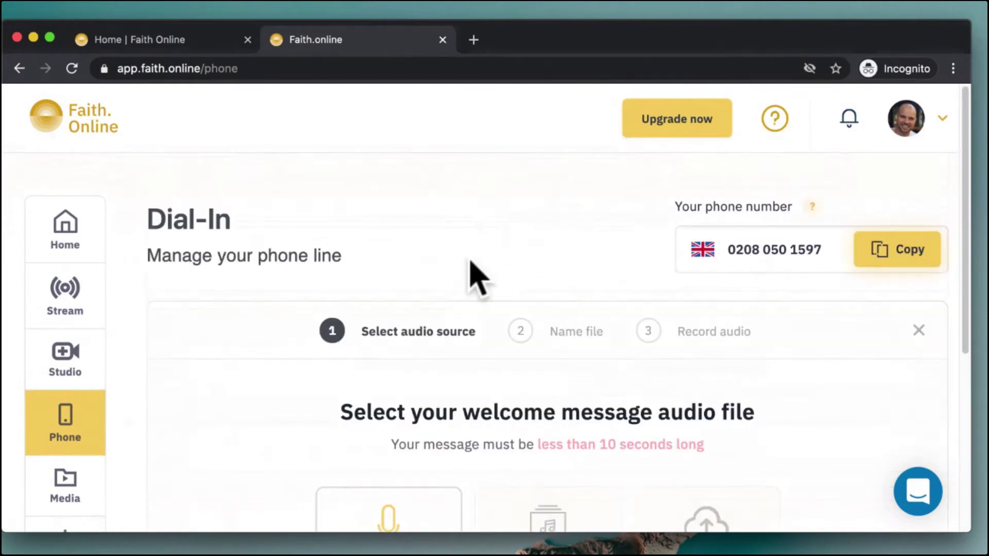
pyautogui.scroll(-5, 635, 328)
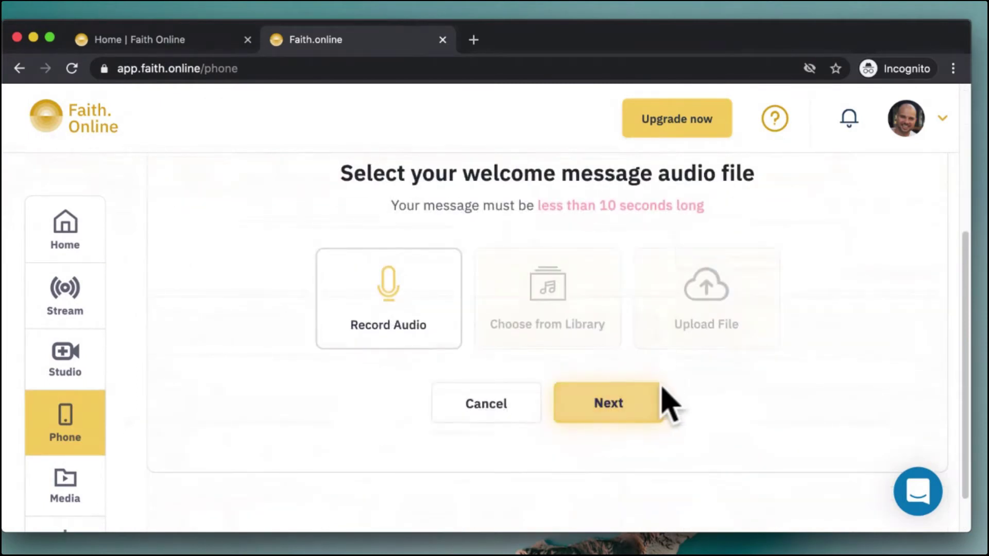
pyautogui.click(636, 403)
pyautogui.scroll(-5, 640, 408)
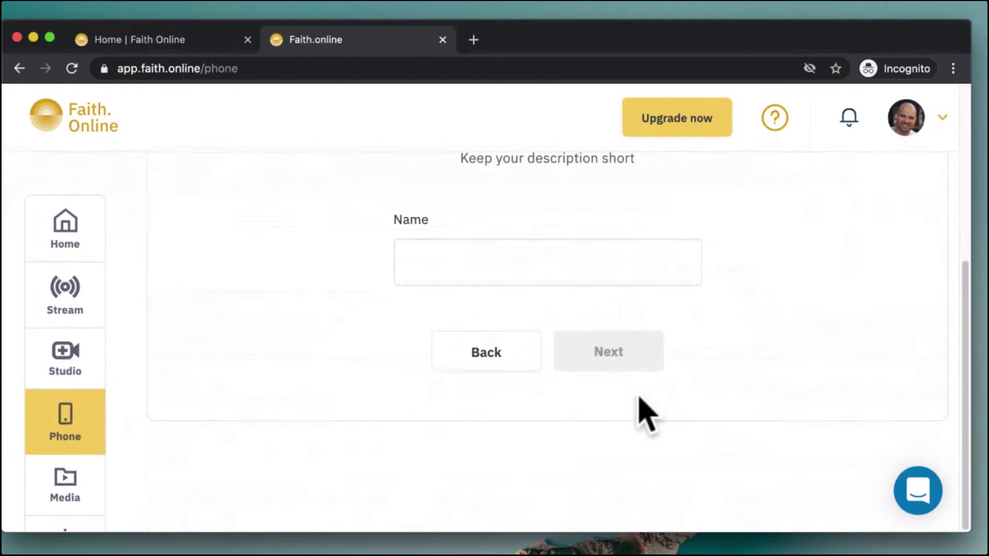
pyautogui.click(515, 265)
pyautogui.write('Welcome')
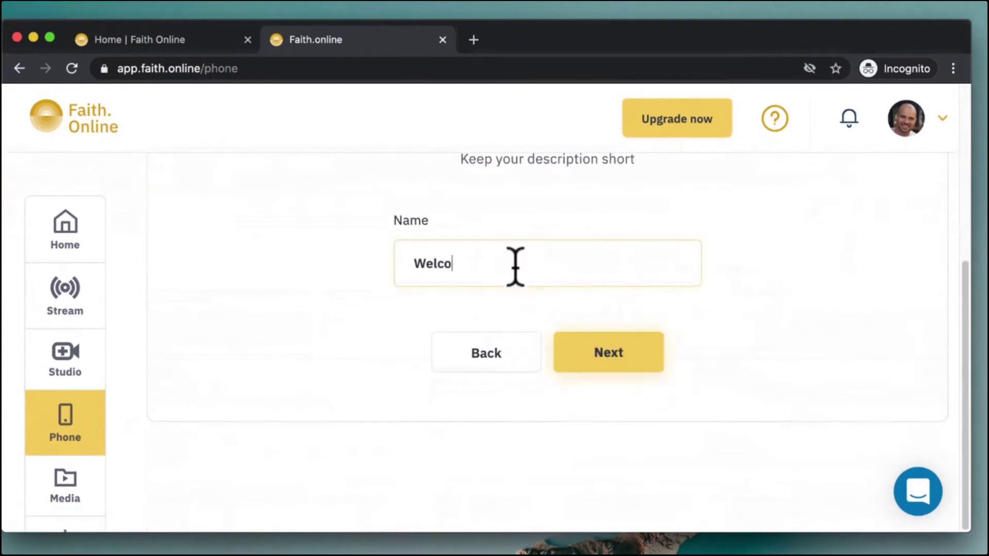
pyautogui.click(609, 356)
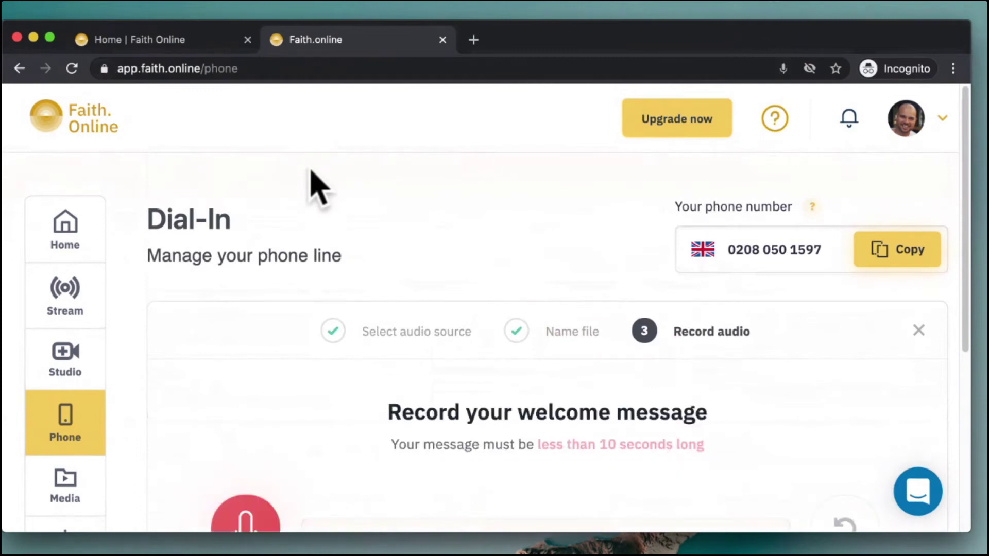
# Record a roughly six-second welcome message, play it back to check, and save it
pyautogui.scroll(-2, 520, 346)
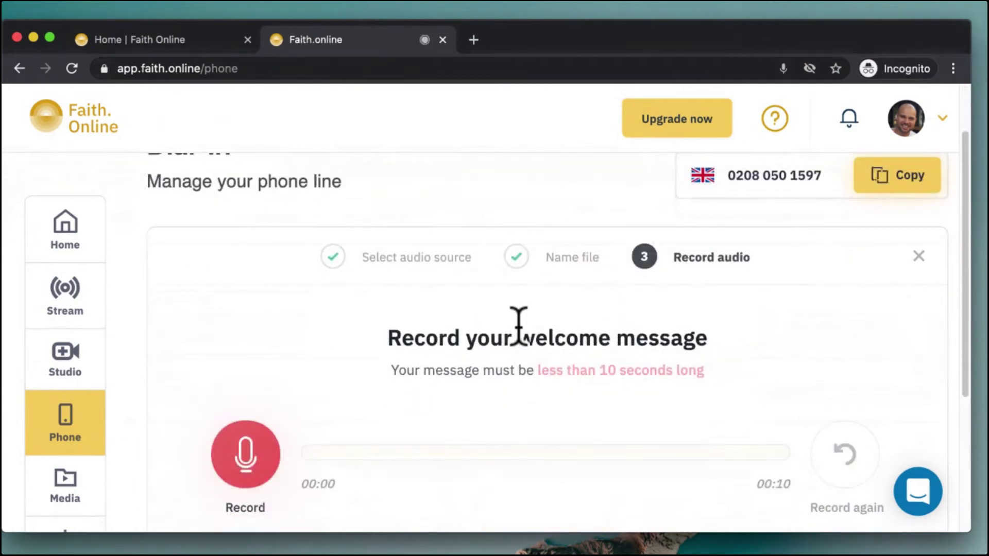
pyautogui.click(250, 454)
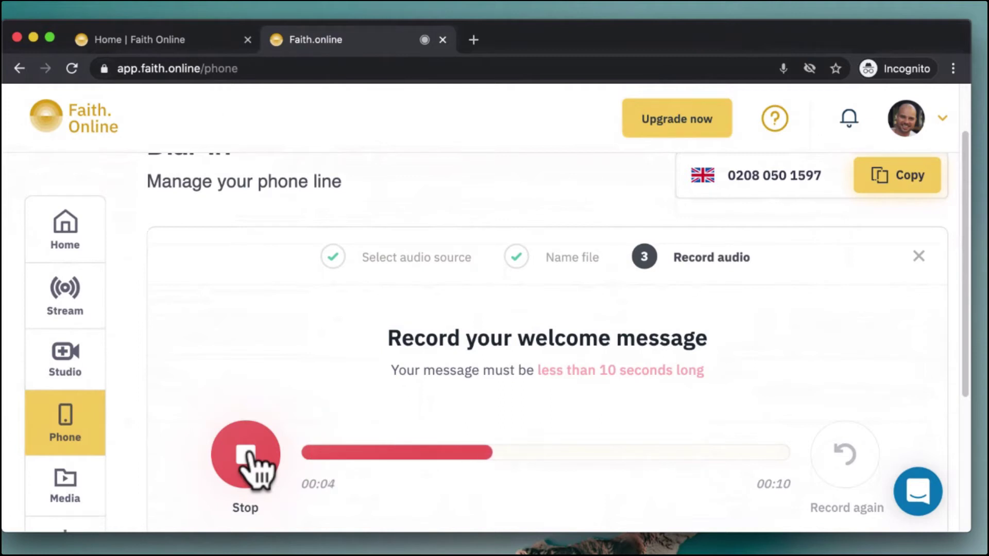
pyautogui.click(246, 454)
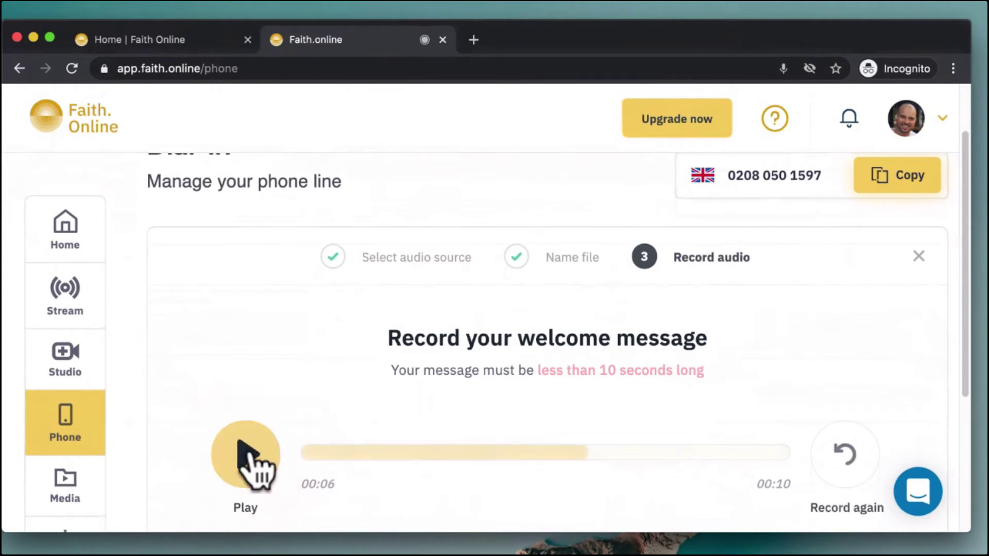
pyautogui.scroll(-2, 569, 452)
pyautogui.click(255, 355)
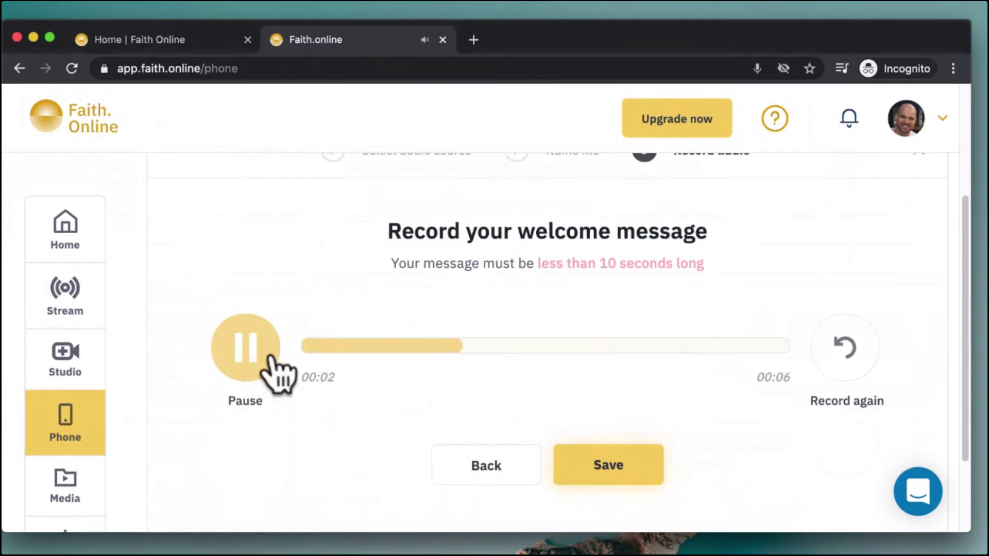
pyautogui.click(256, 353)
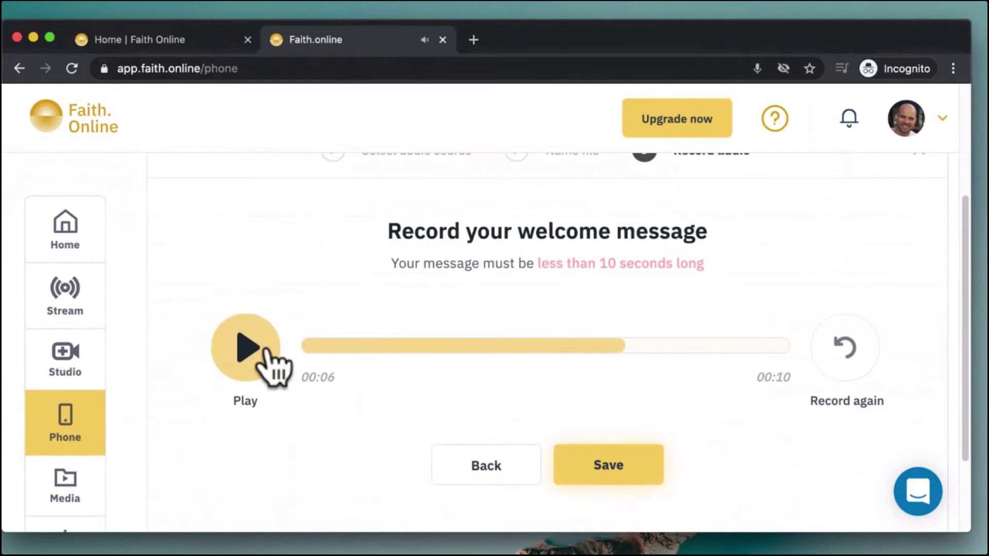
pyautogui.click(632, 474)
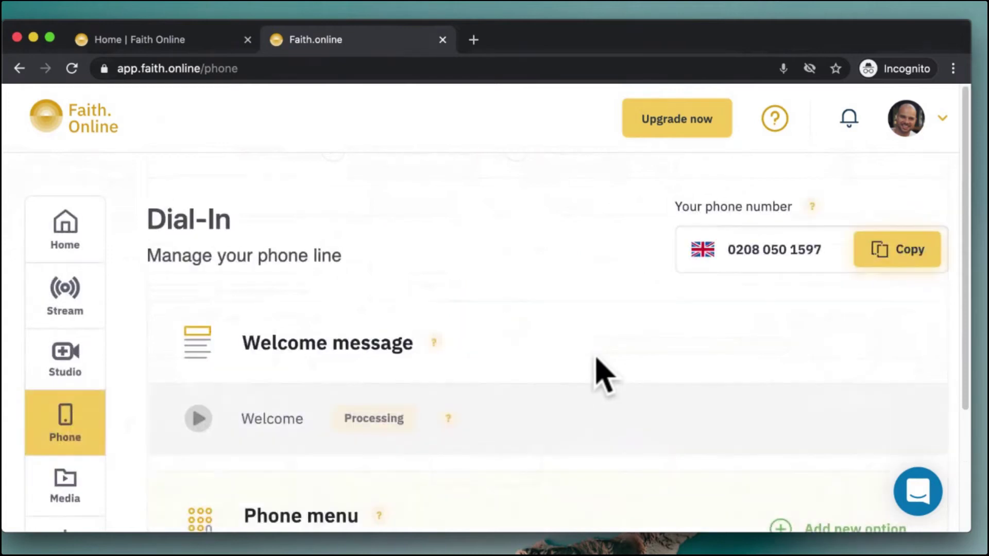
# Add a Recorded & Live Media phone menu option named 'Opening Hours' on extension 1
pyautogui.scroll(-3, 596, 365)
pyautogui.click(832, 371)
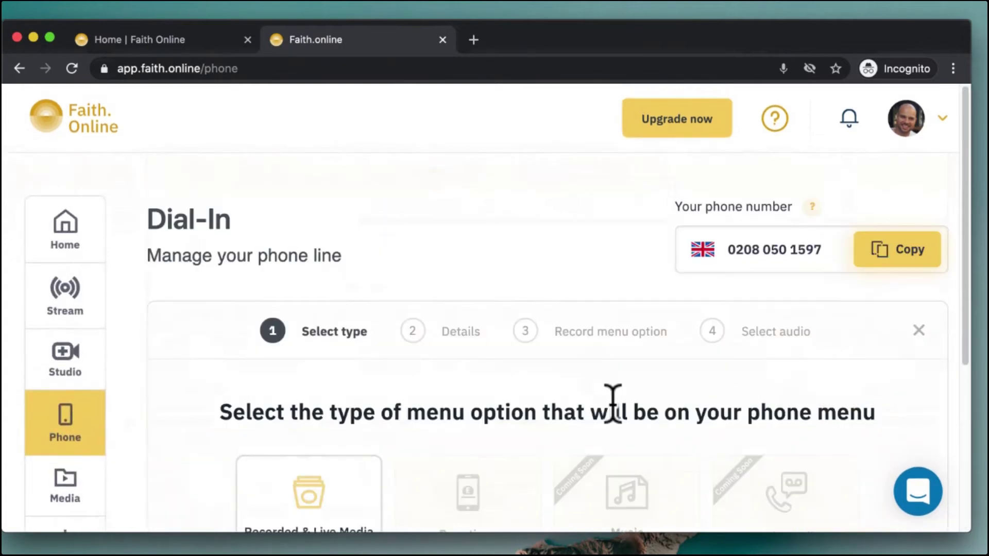
pyautogui.scroll(-3, 509, 416)
pyautogui.click(608, 425)
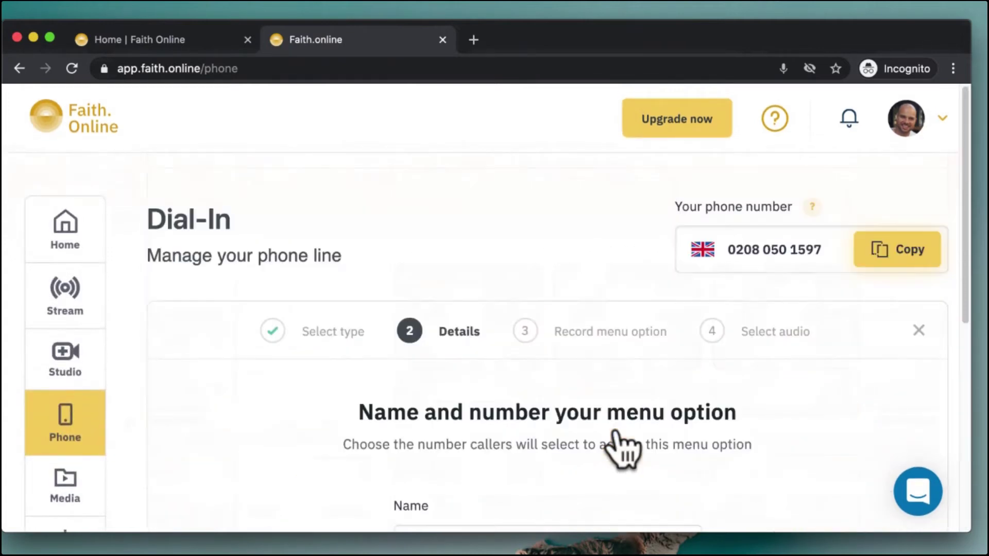
pyautogui.scroll(-2, 561, 448)
pyautogui.click(555, 438)
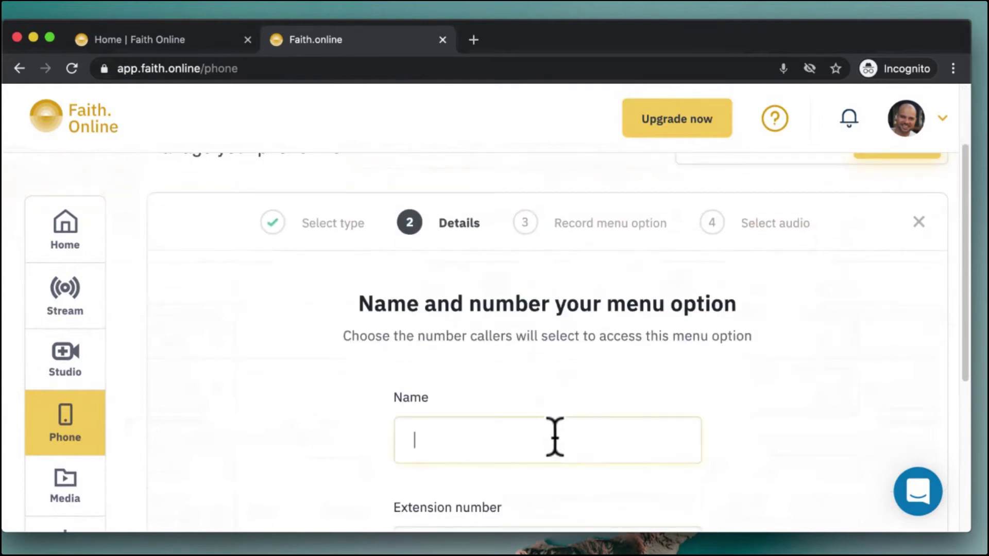
pyautogui.write('Opening Ho')
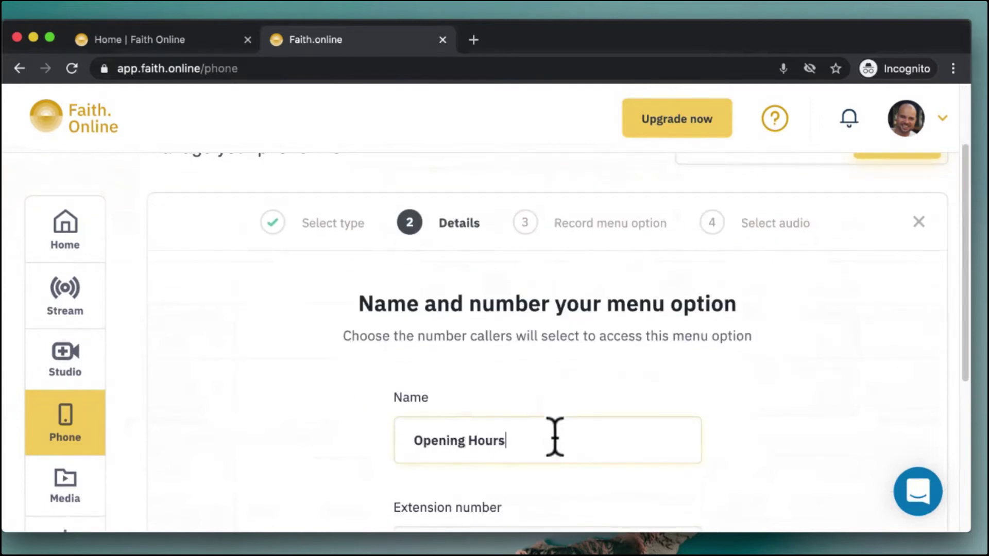
pyautogui.write('urs')
pyautogui.scroll(-5, 838, 386)
pyautogui.click(610, 363)
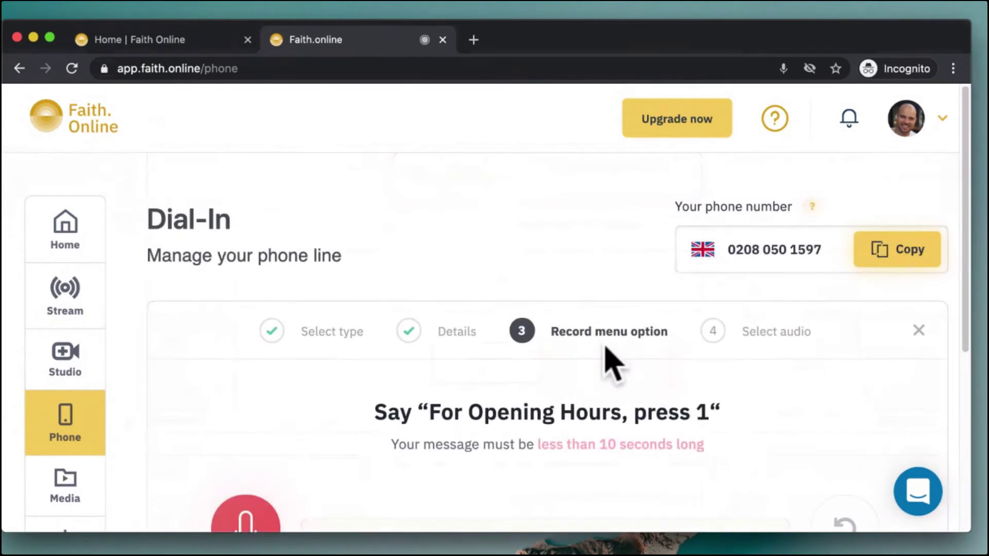
pyautogui.scroll(-5, 457, 479)
pyautogui.click(488, 383)
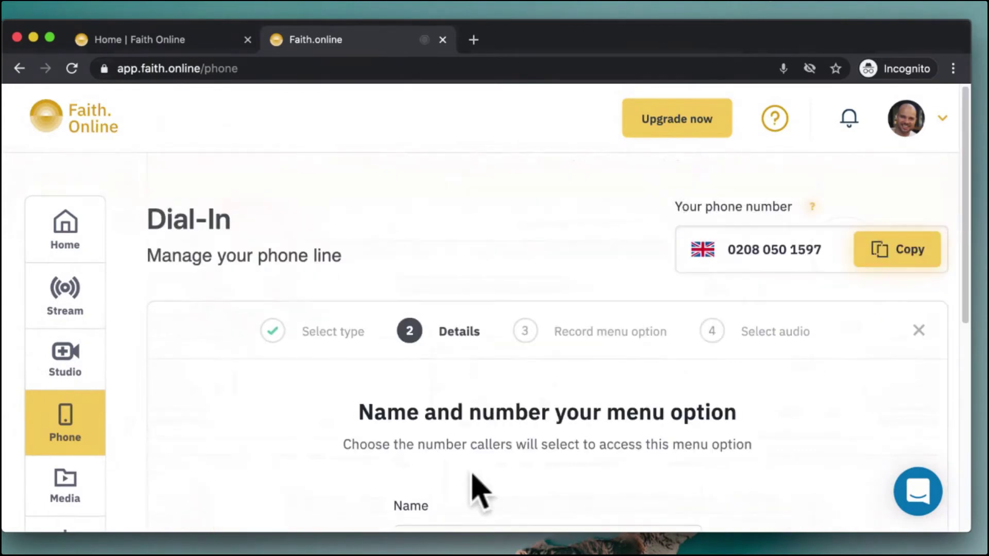
pyautogui.scroll(-4, 479, 489)
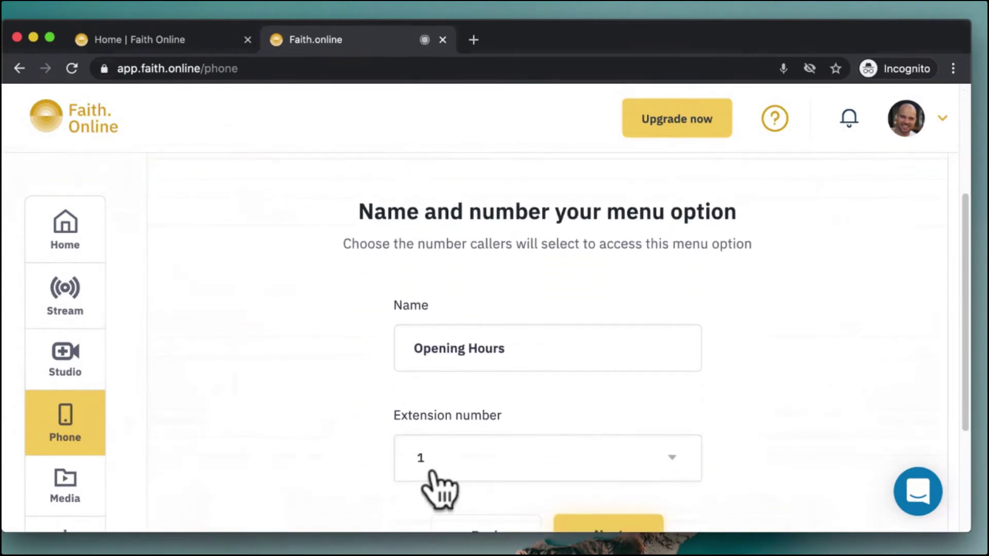
pyautogui.scroll(-2, 579, 342)
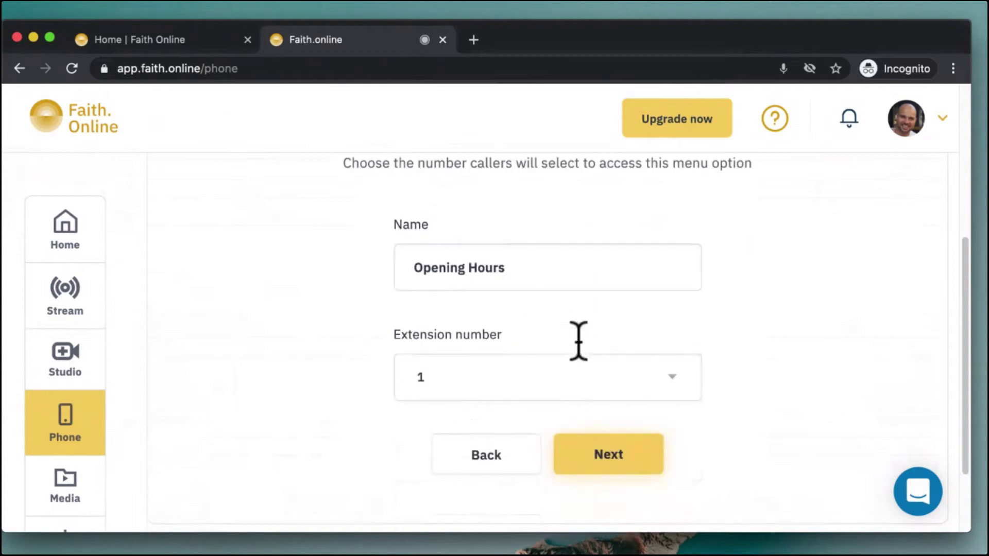
pyautogui.click(607, 453)
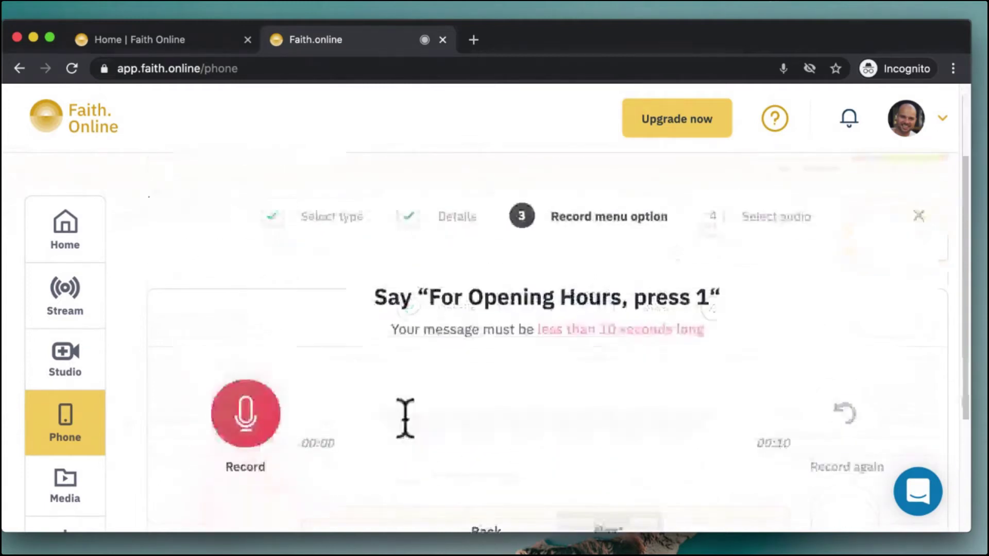
# Record the spoken prompt 'For Opening Hours, press 1' and move on to audio selection
pyautogui.moveTo(431, 290); pyautogui.dragTo(720, 283)
pyautogui.click(250, 412)
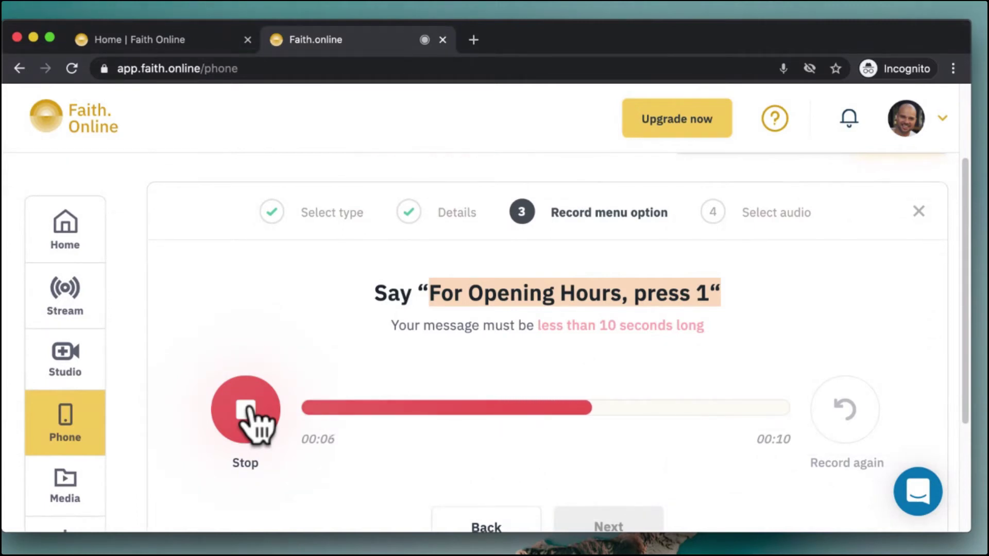
pyautogui.click(247, 412)
pyautogui.click(616, 528)
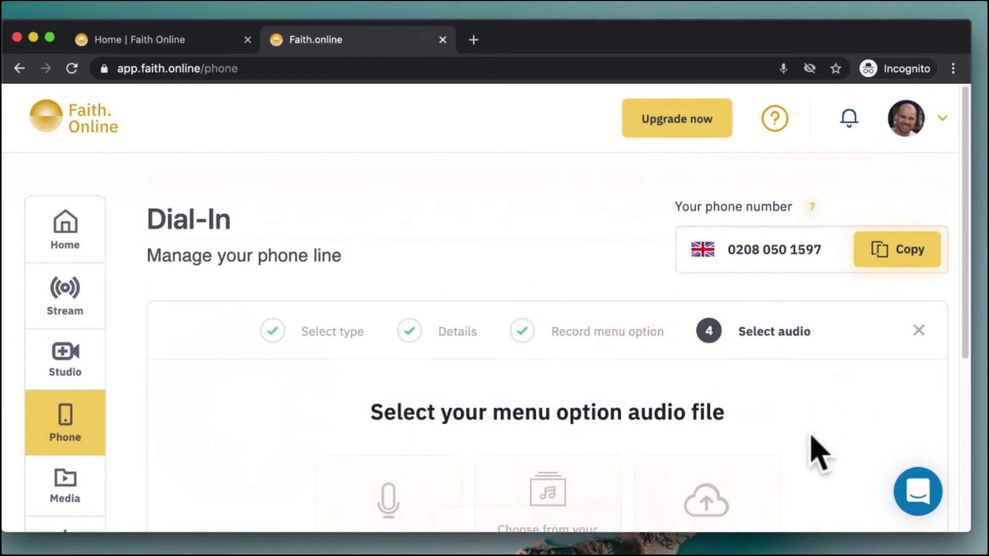
# Record a 19-second audio file for the Opening Hours option and save it
pyautogui.scroll(-5, 819, 453)
pyautogui.click(341, 322)
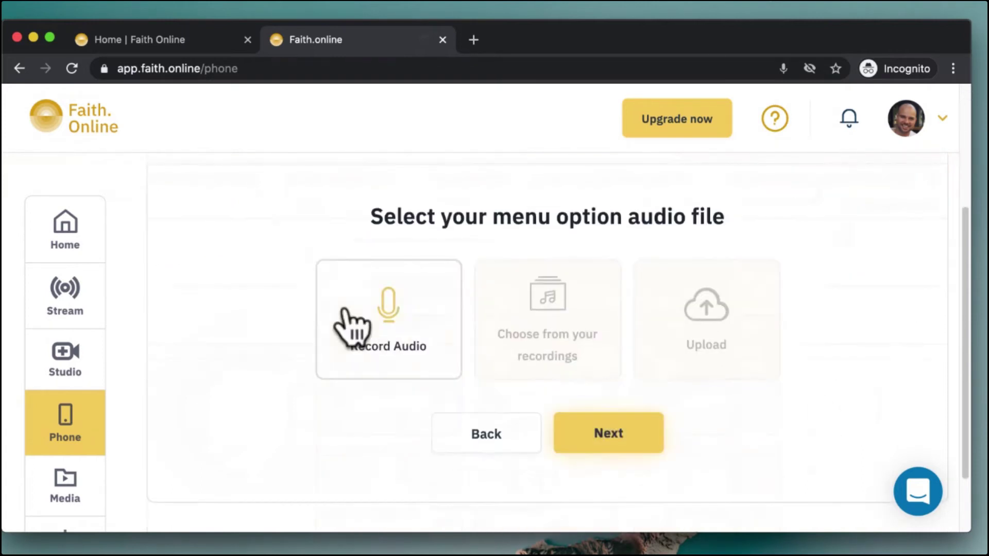
pyautogui.click(647, 452)
pyautogui.scroll(-5, 577, 433)
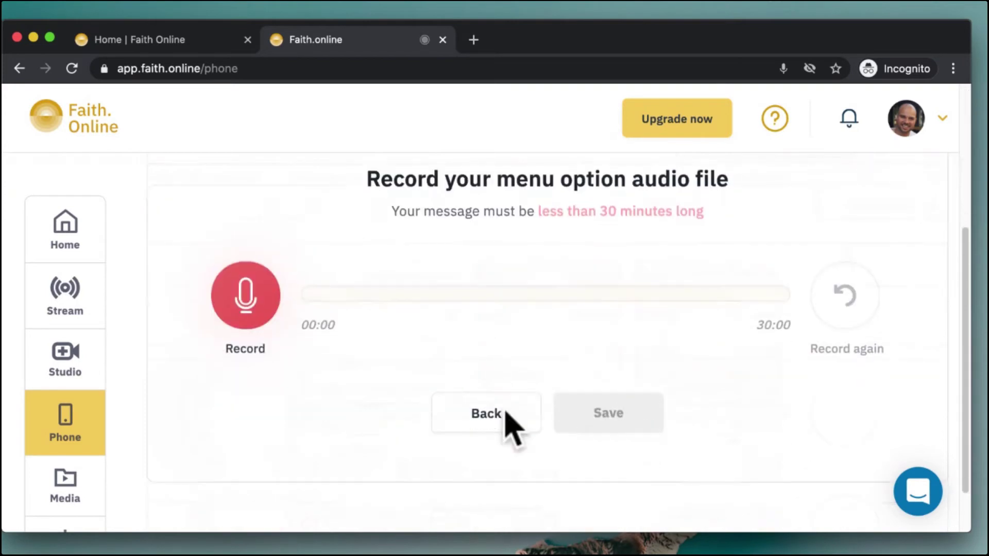
pyautogui.click(251, 314)
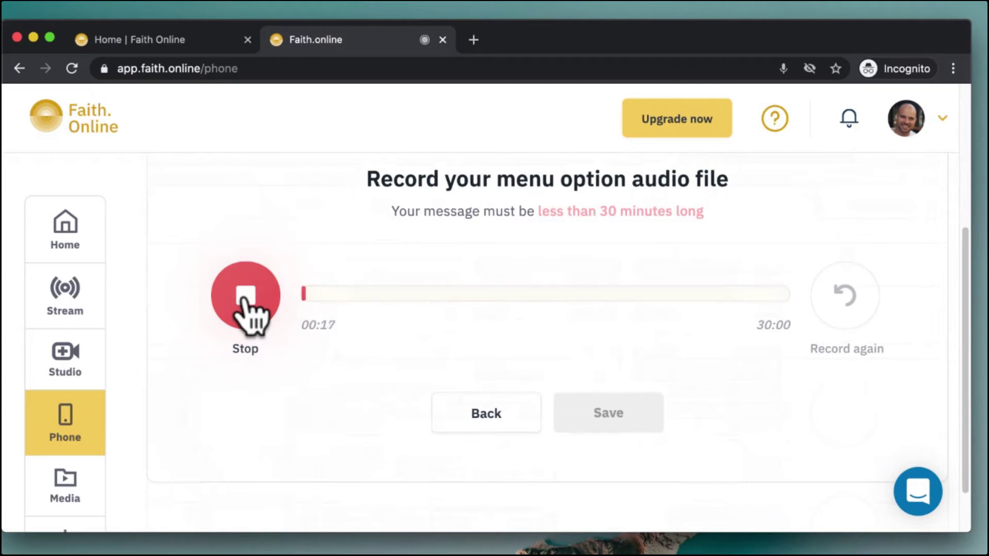
pyautogui.click(243, 301)
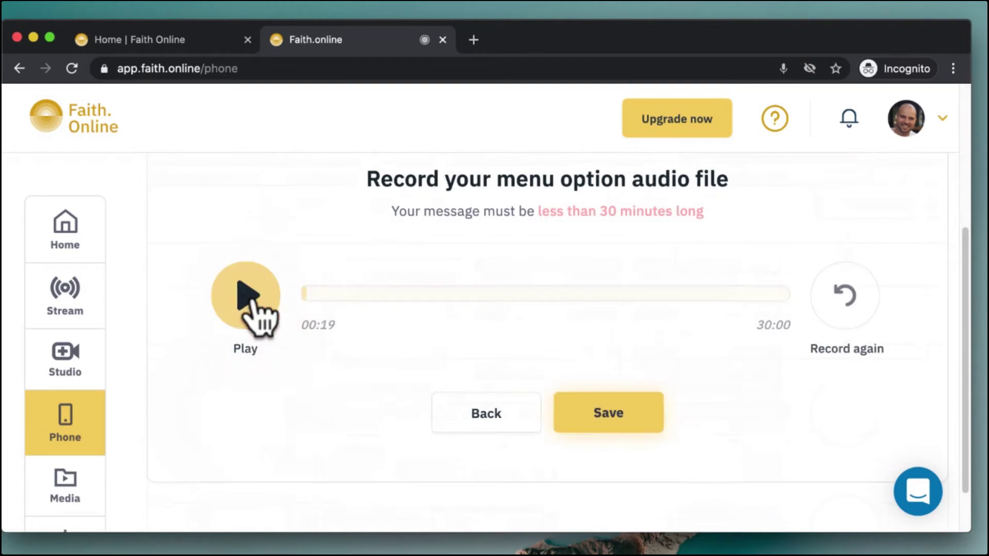
pyautogui.click(596, 412)
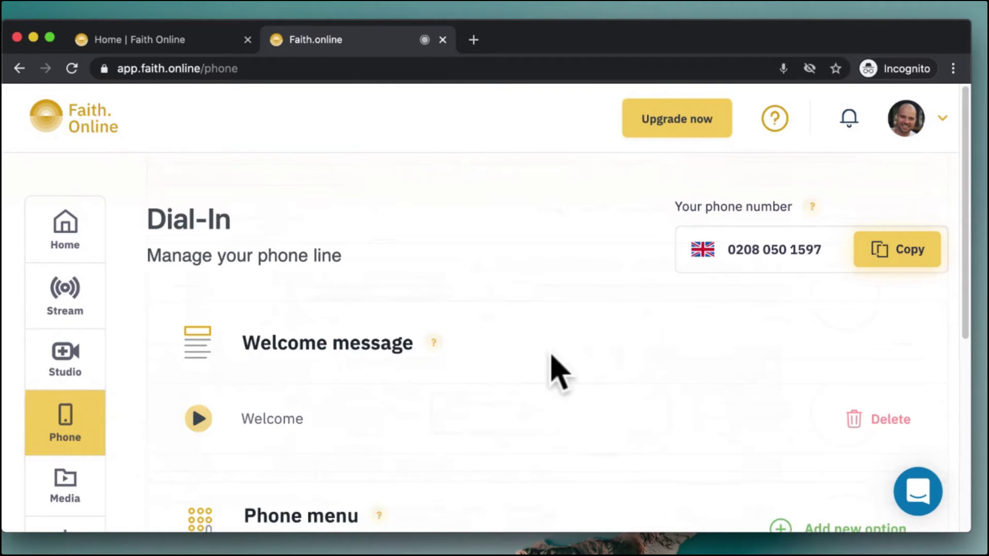
# Add a Recorded & Live Media menu option named 'Live Service' on extension 2
pyautogui.scroll(-5, 553, 355)
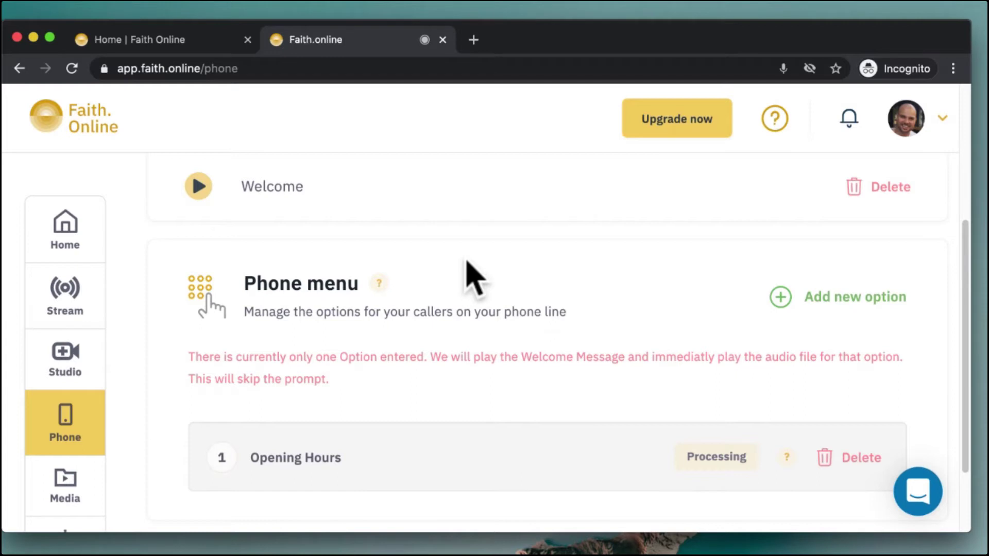
pyautogui.click(820, 300)
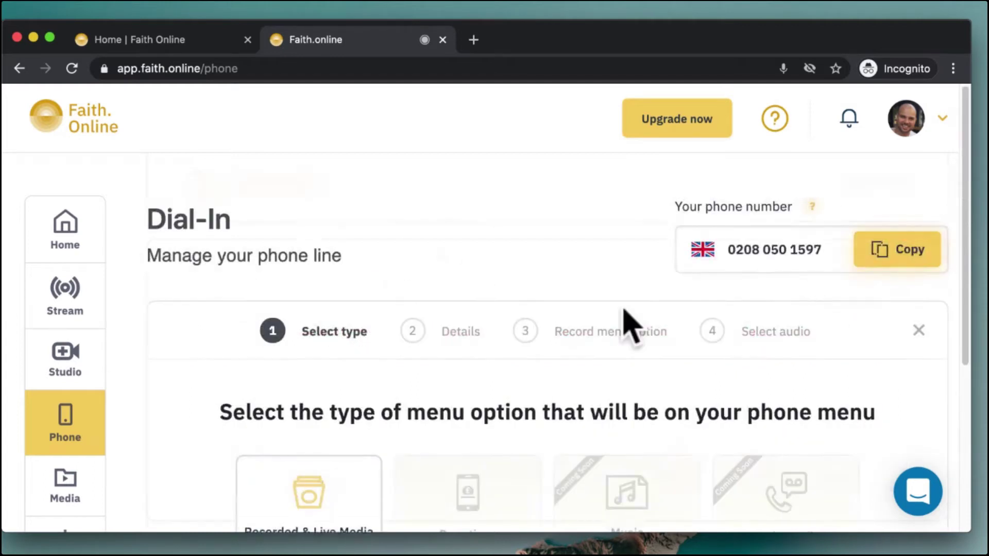
pyautogui.scroll(-5, 457, 331)
pyautogui.click(607, 361)
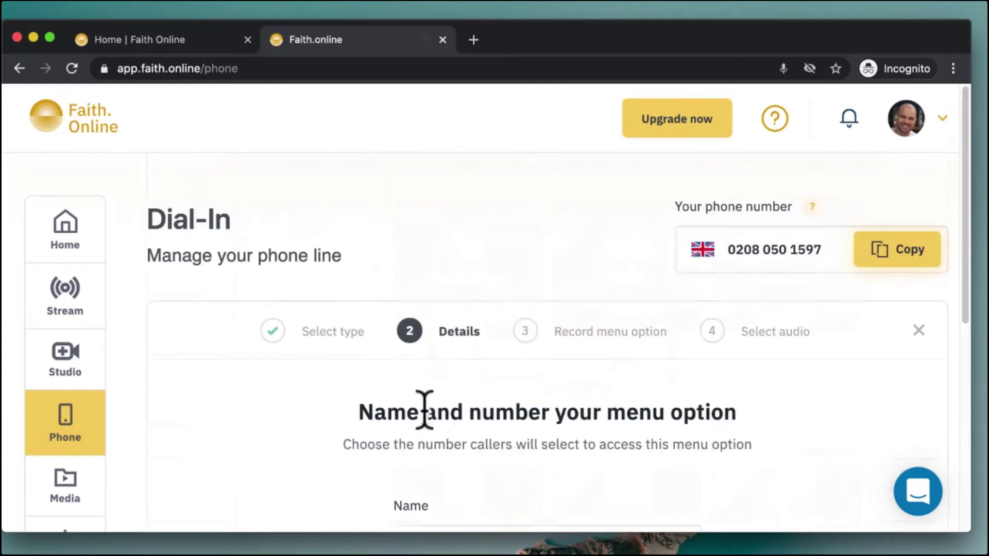
pyautogui.scroll(-5, 425, 410)
pyautogui.click(484, 338)
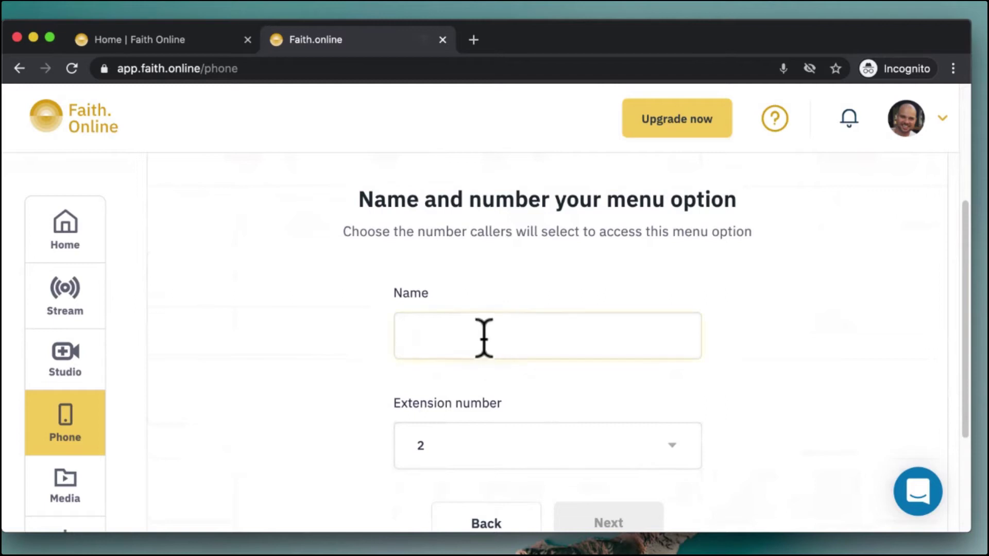
pyautogui.write('Live Servic')
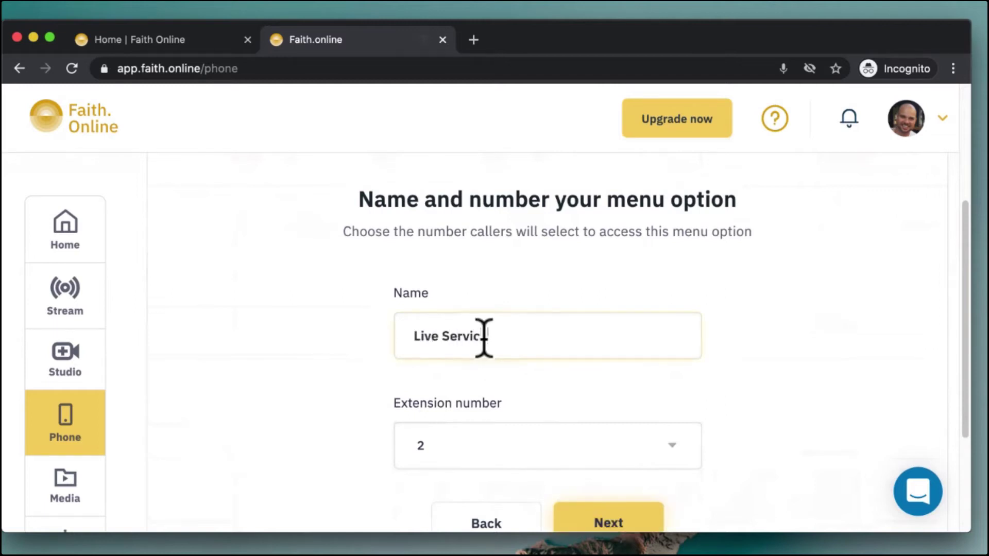
pyautogui.write('e')
pyautogui.scroll(-3, 744, 267)
pyautogui.click(615, 456)
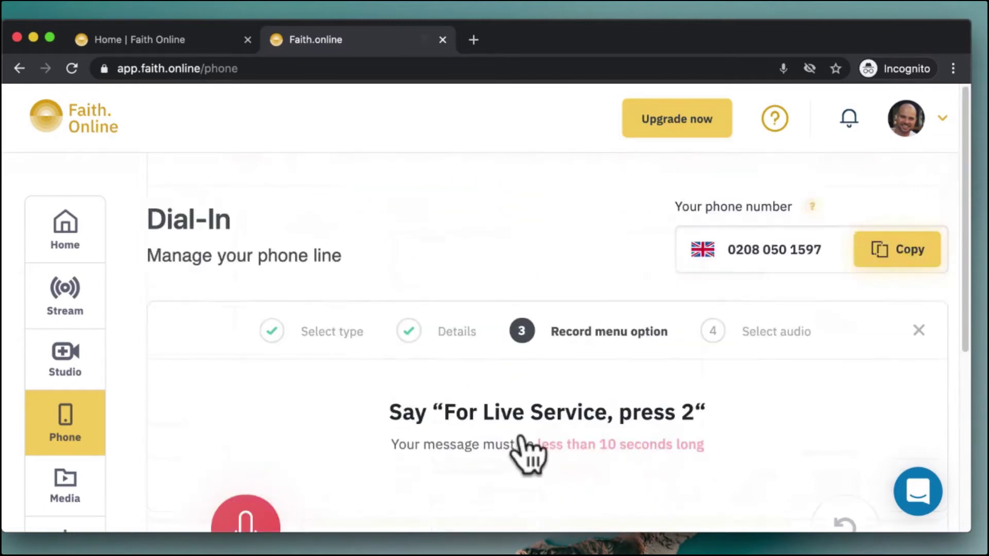
# Record the 'For Live Service, press 2' prompt and choose Record Audio for its file
pyautogui.scroll(-3, 435, 407)
pyautogui.click(244, 414)
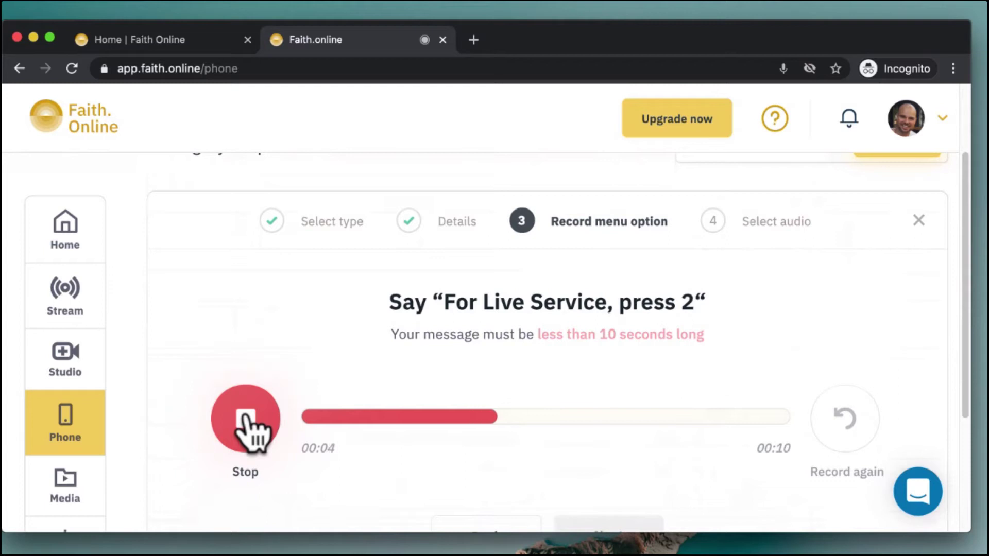
pyautogui.click(246, 417)
pyautogui.scroll(-2, 566, 414)
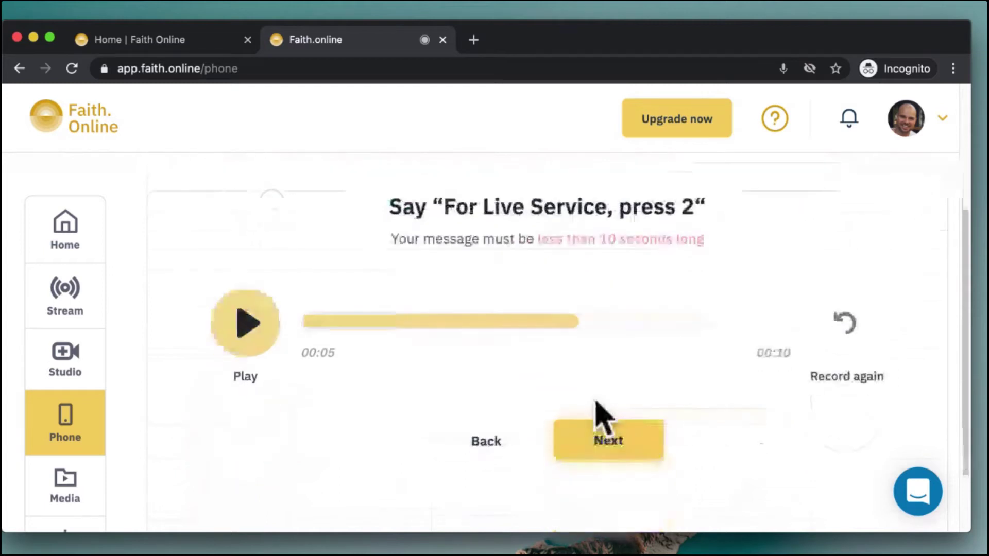
pyautogui.click(612, 440)
pyautogui.scroll(-3, 613, 443)
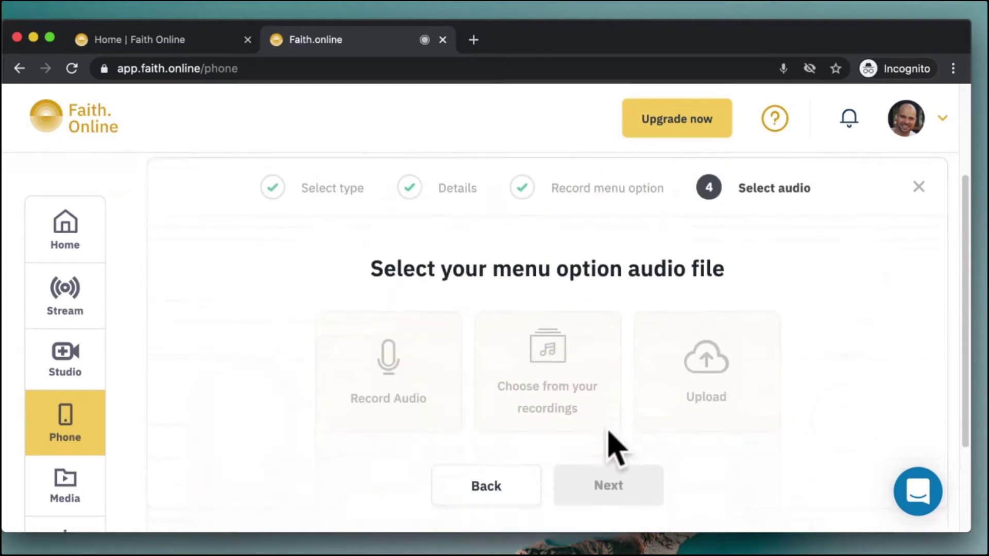
pyautogui.click(416, 394)
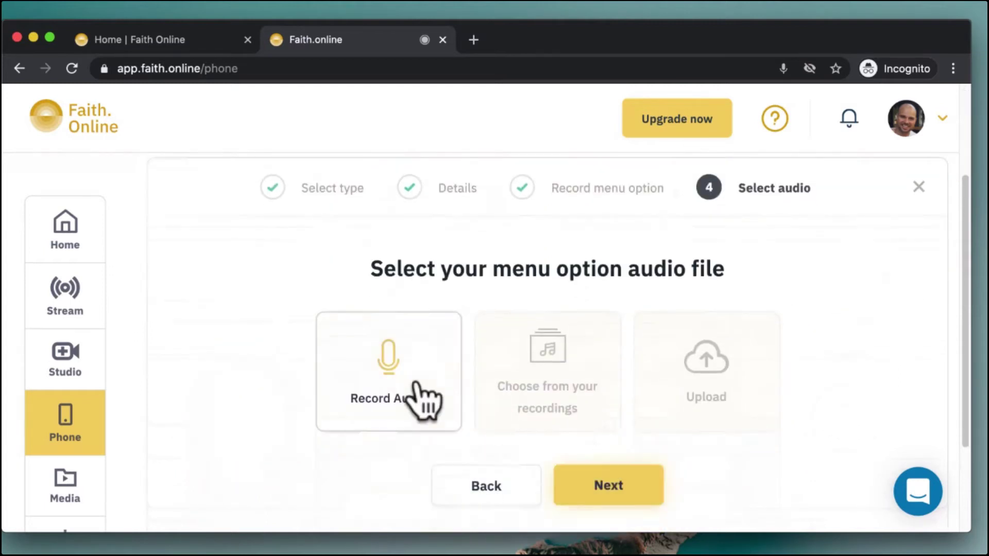
pyautogui.click(617, 489)
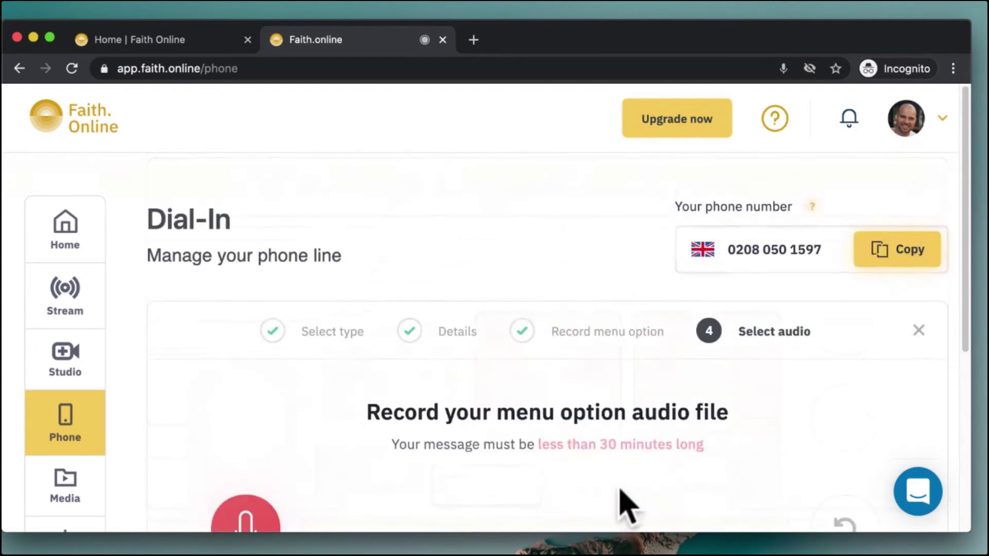
# Record and save the Live Service audio so it becomes phone menu option 2
pyautogui.scroll(-3, 621, 504)
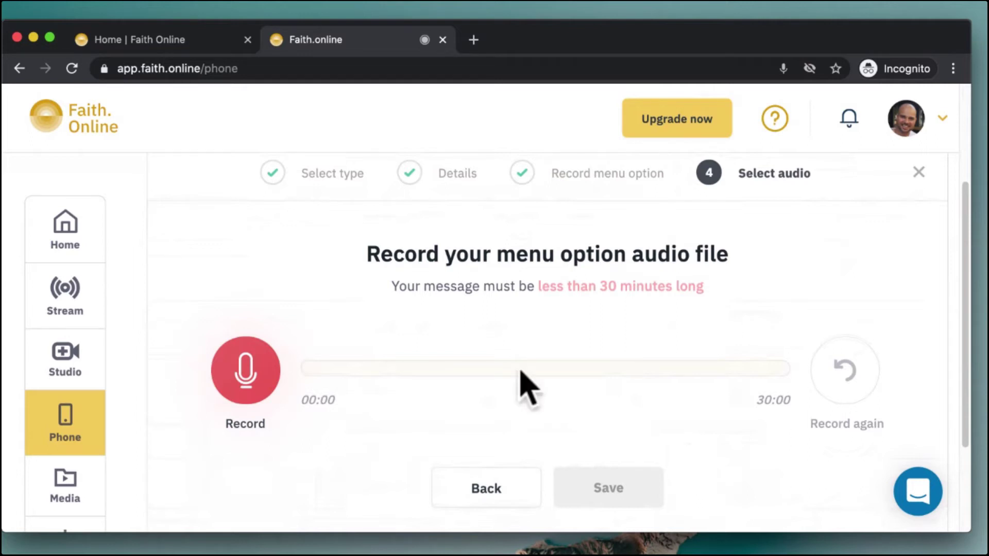
pyautogui.click(252, 384)
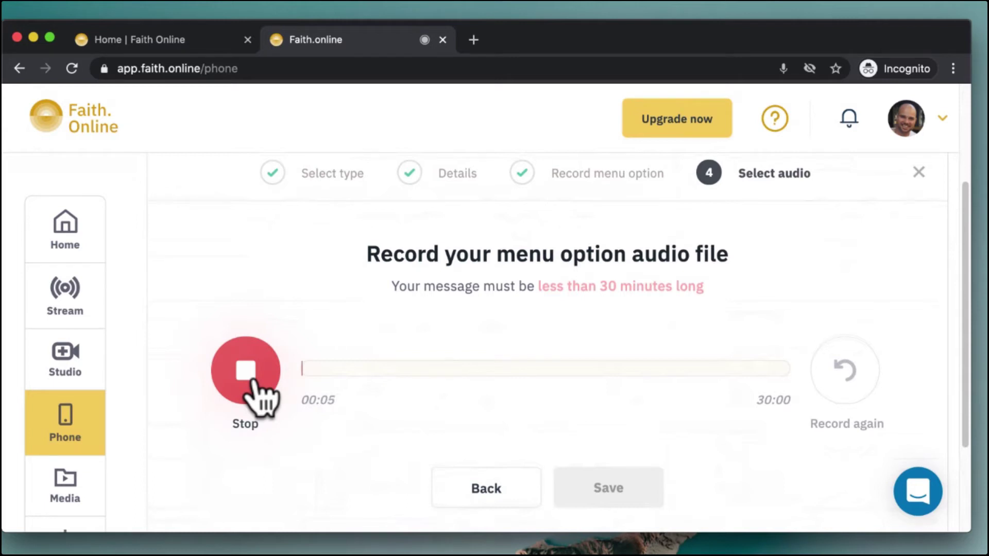
pyautogui.click(256, 389)
pyautogui.click(628, 487)
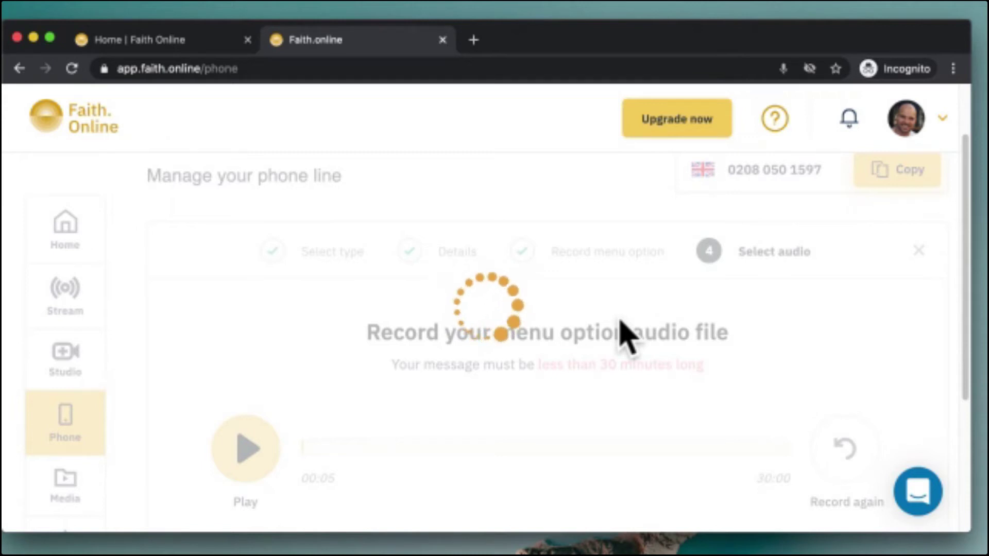
pyautogui.scroll(-5, 624, 336)
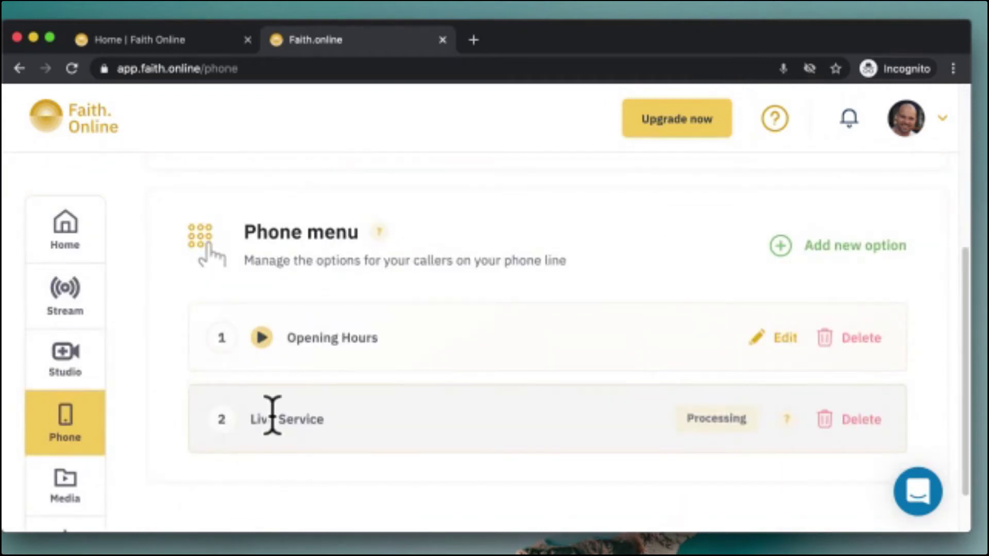
pyautogui.click(41, 503)
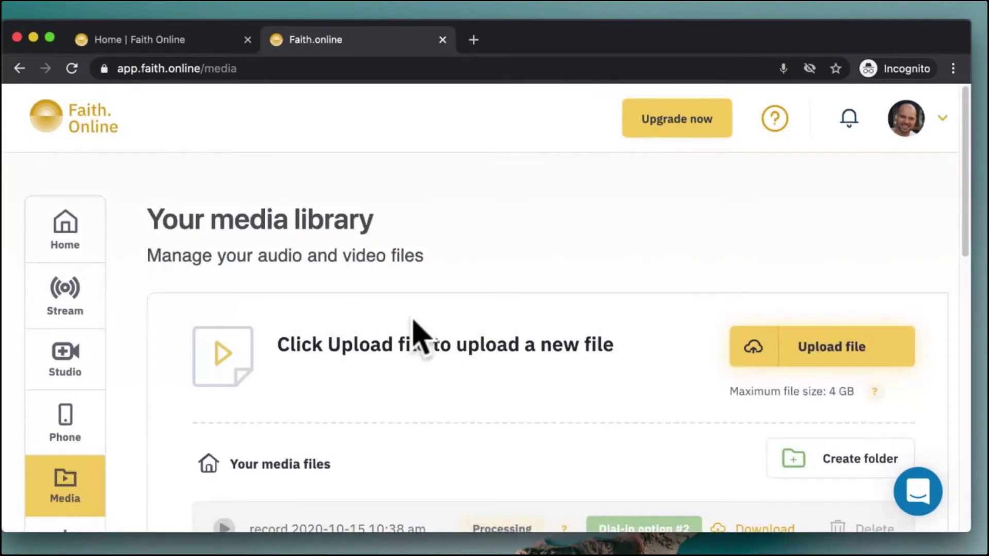
# Review the 37 media files using 2.58 GB of the 10 GB limit, then open upgrade plans
pyautogui.scroll(-3, 417, 335)
pyautogui.scroll(2, 414, 331)
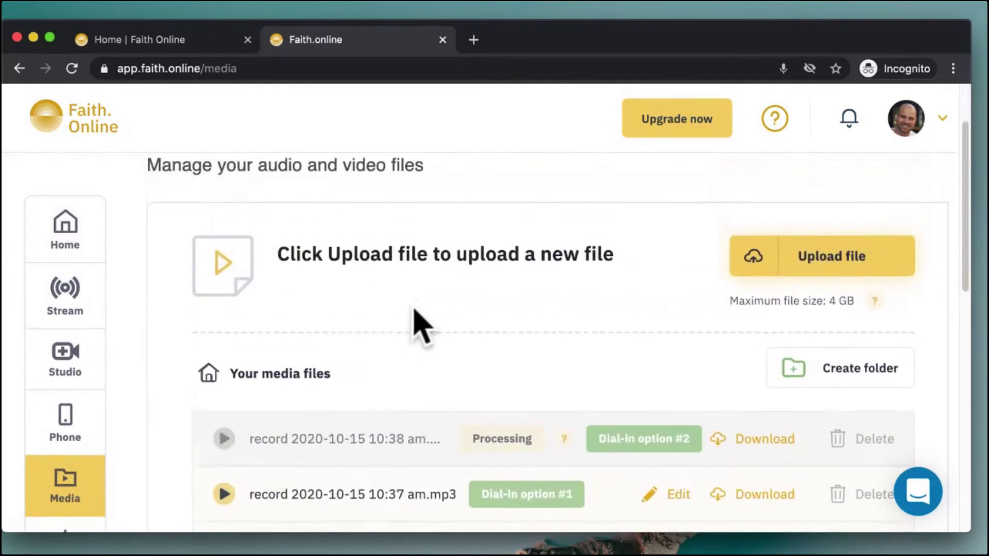
pyautogui.scroll(-15, 466, 352)
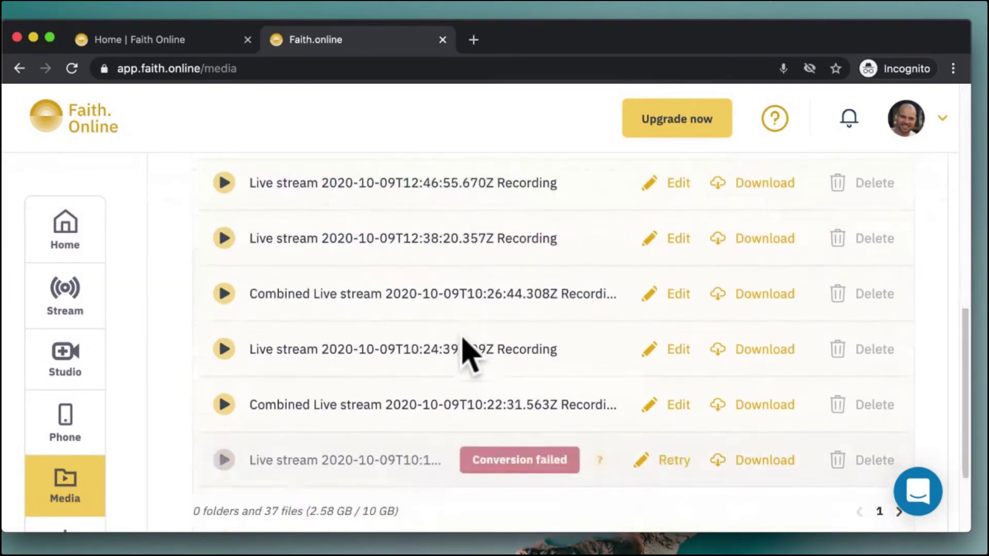
pyautogui.scroll(-3, 467, 350)
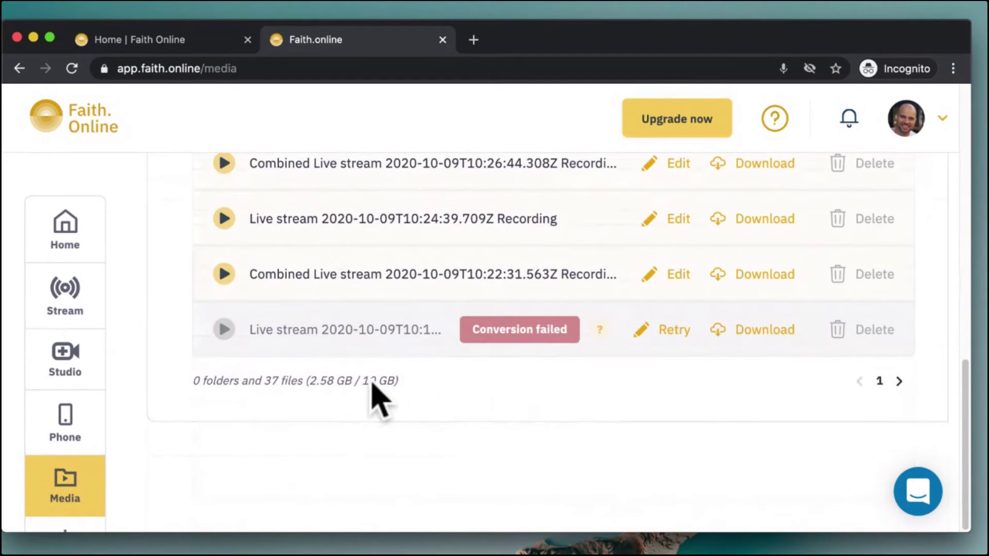
pyautogui.moveTo(342, 381); pyautogui.dragTo(403, 384)
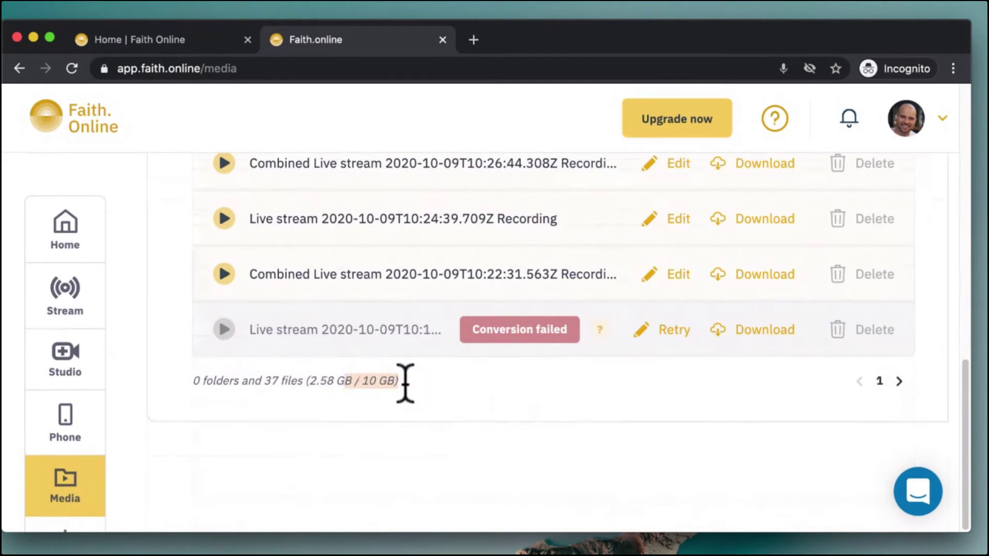
pyautogui.click(377, 381)
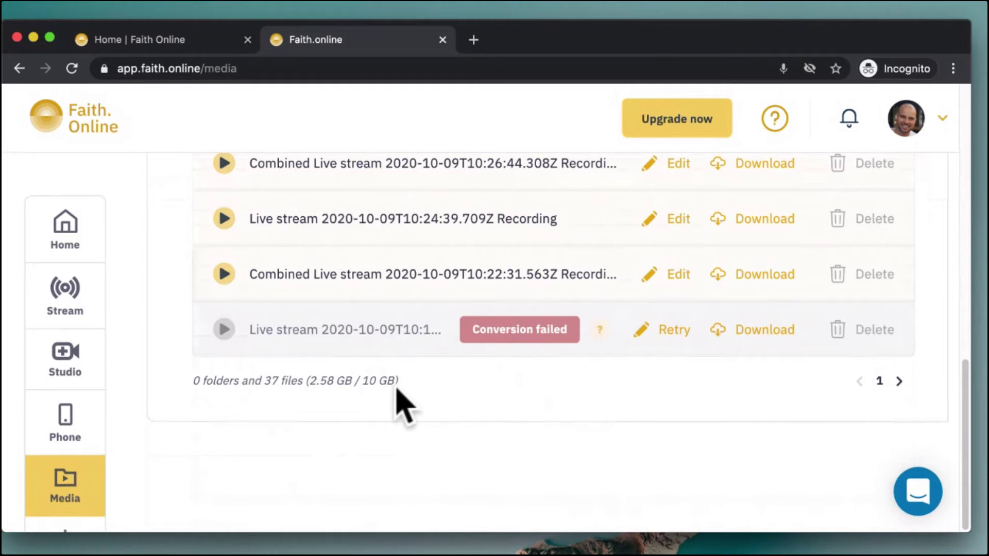
pyautogui.moveTo(353, 381); pyautogui.dragTo(397, 379)
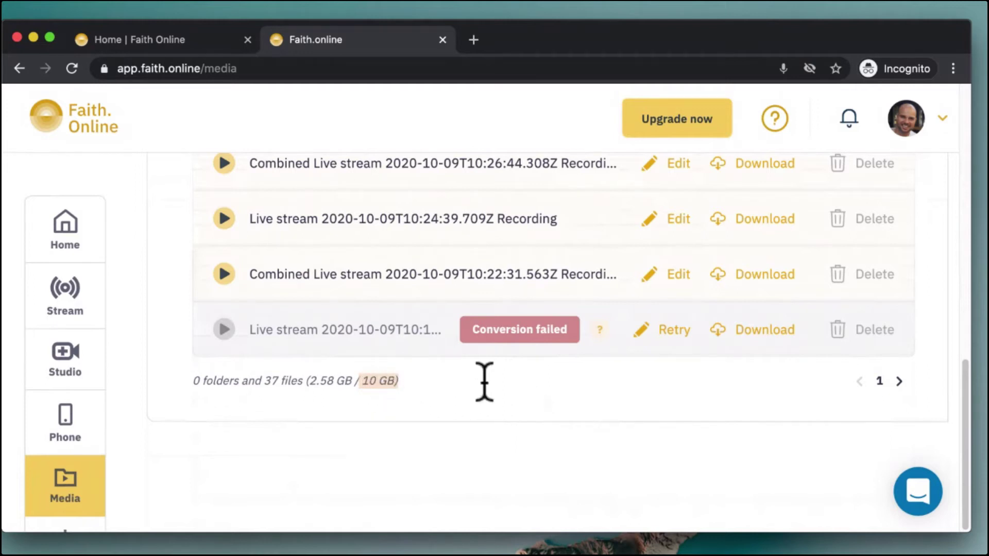
pyautogui.click(651, 418)
pyautogui.scroll(5, 650, 425)
pyautogui.scroll(5, 650, 427)
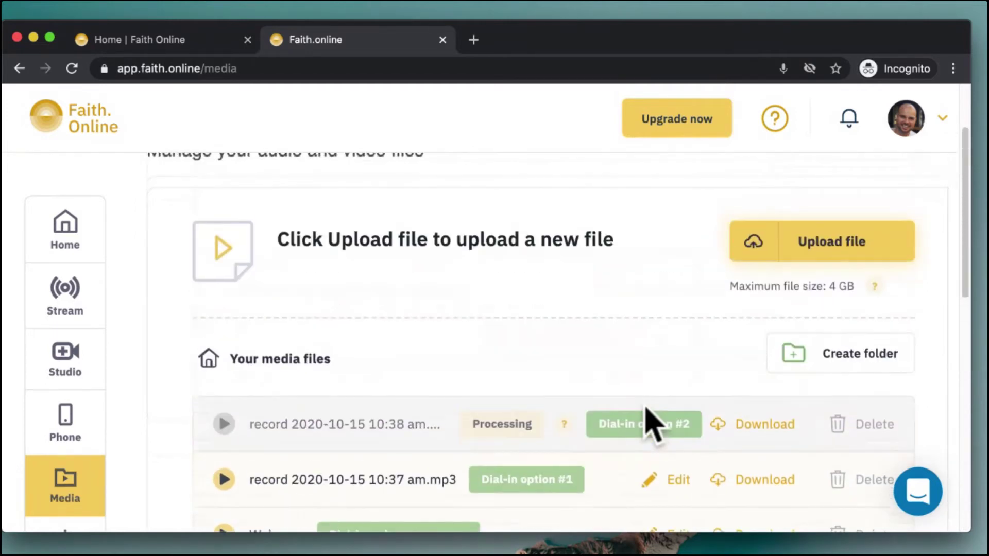
pyautogui.scroll(3, 646, 421)
pyautogui.click(688, 119)
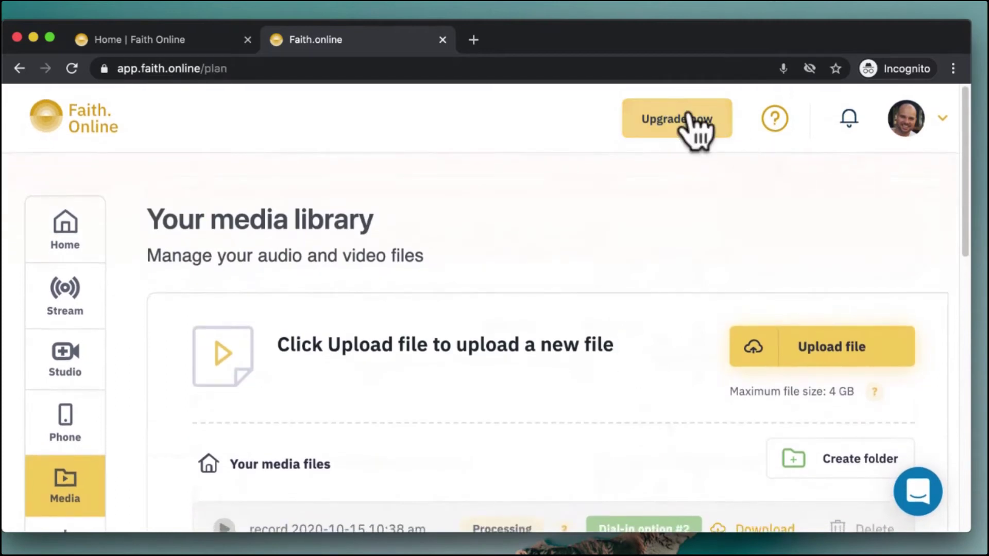
# Compare the Free plan's 10 GB storage with Starter's 100 GB at £32.50/month
pyautogui.scroll(-10, 631, 402)
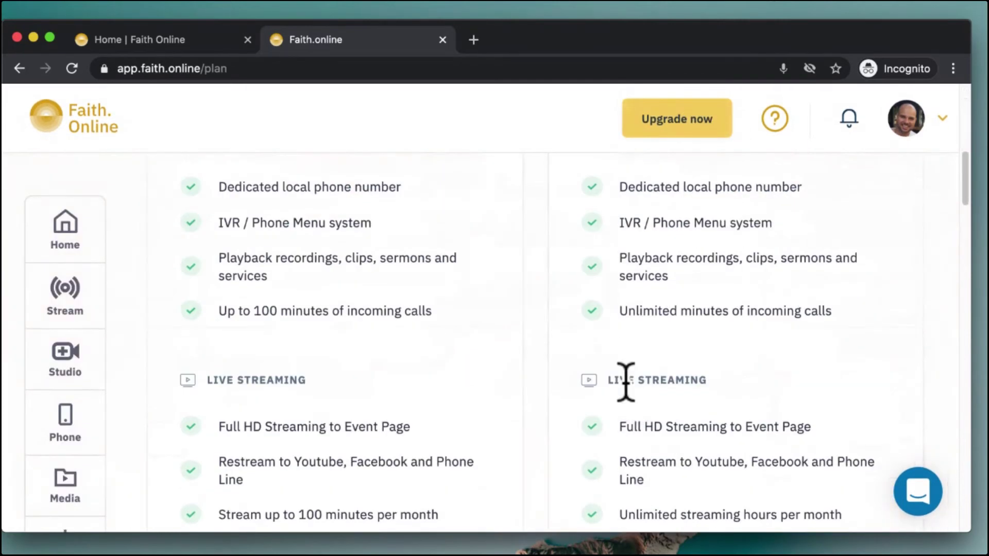
pyautogui.scroll(-10, 627, 381)
pyautogui.scroll(5, 632, 398)
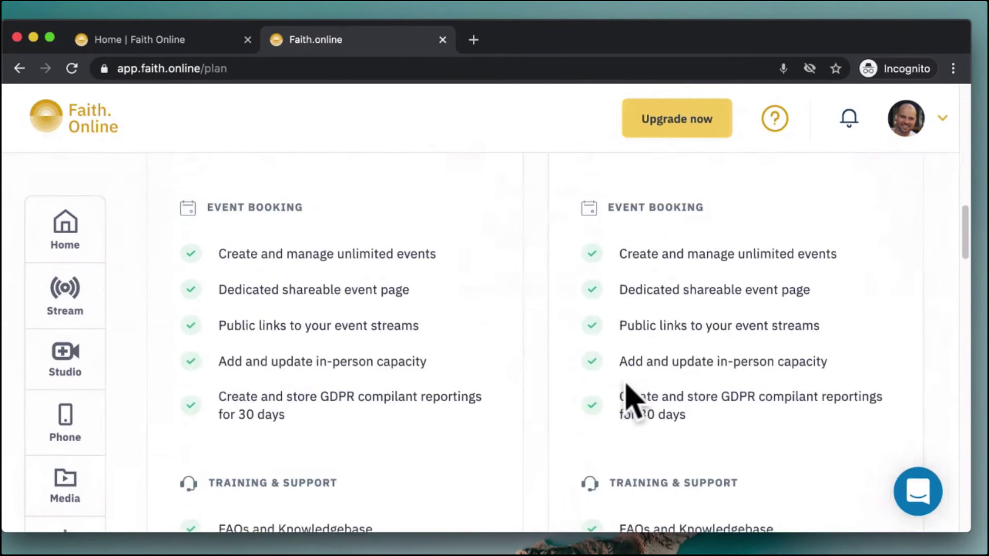
pyautogui.scroll(8, 632, 407)
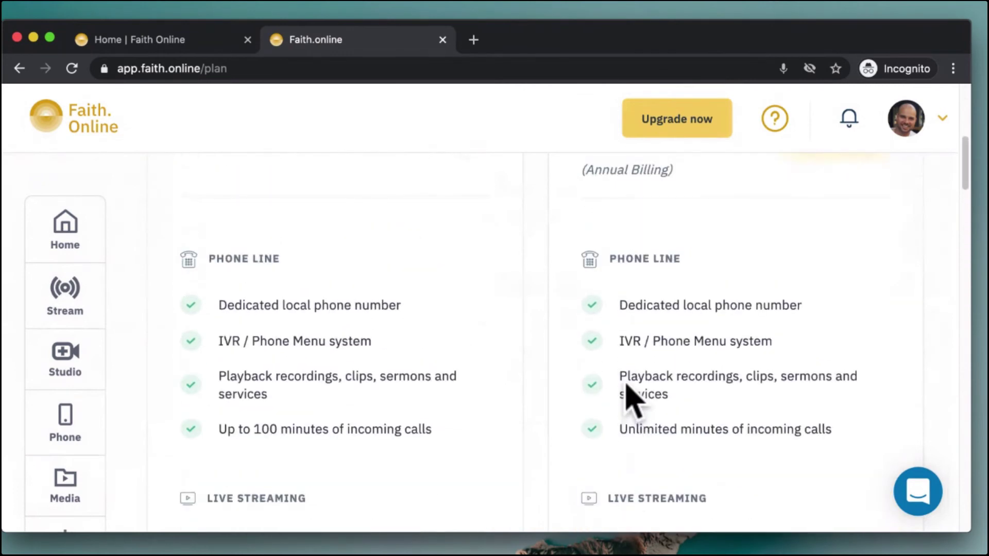
pyautogui.scroll(-15, 632, 404)
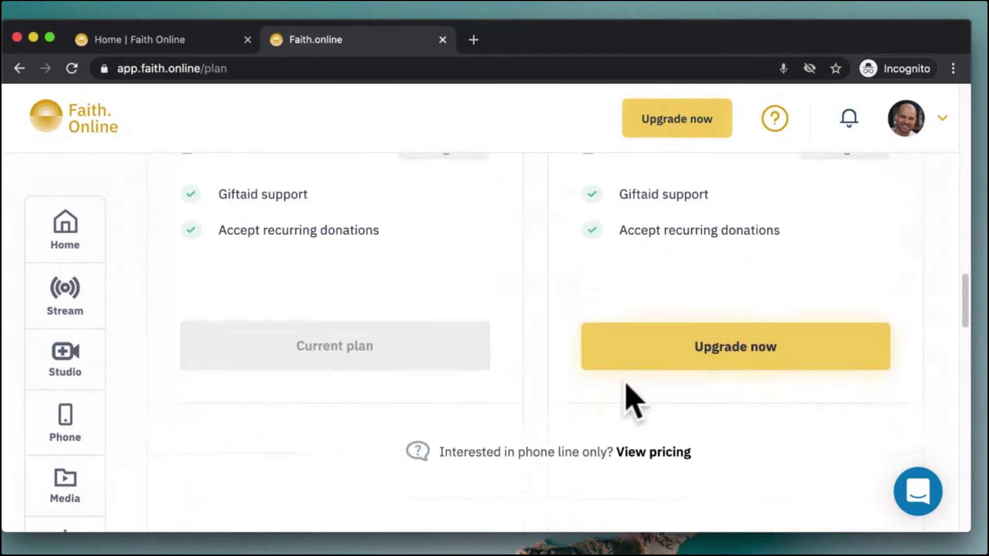
pyautogui.scroll(15, 632, 404)
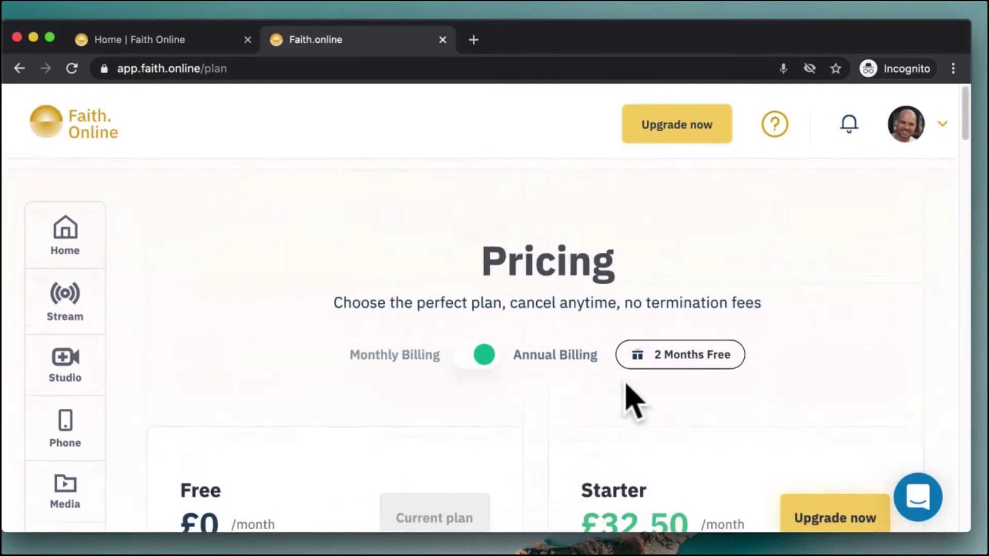
pyautogui.scroll(-10, 632, 405)
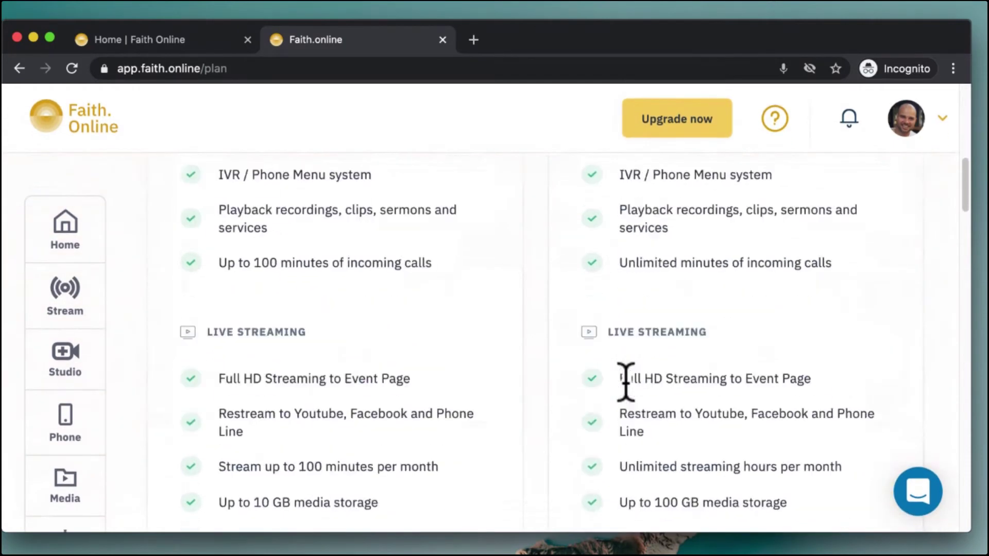
pyautogui.scroll(-3, 626, 379)
pyautogui.moveTo(639, 333); pyautogui.dragTo(739, 335)
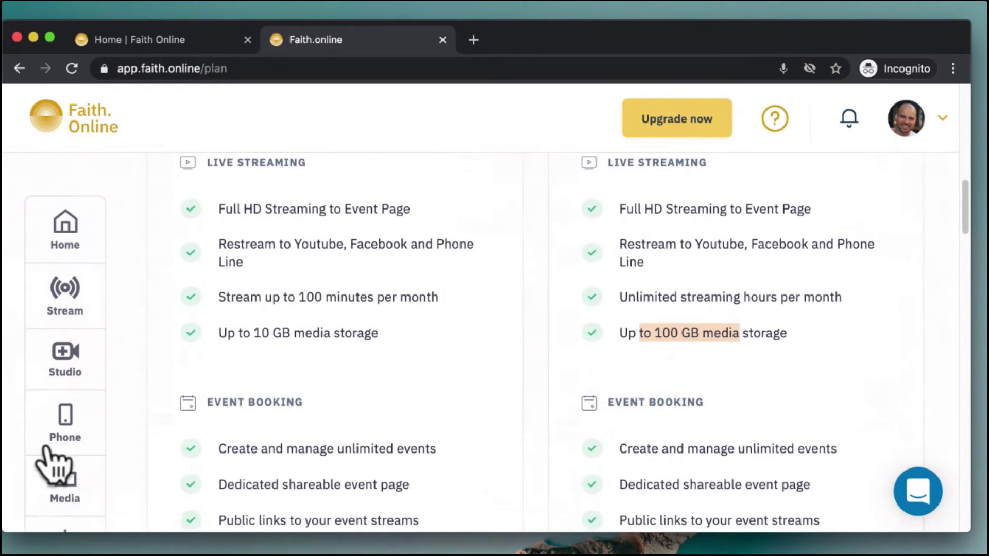
# Browse the media library recordings, then return to the Home dashboard showing 13 calls
pyautogui.click(65, 482)
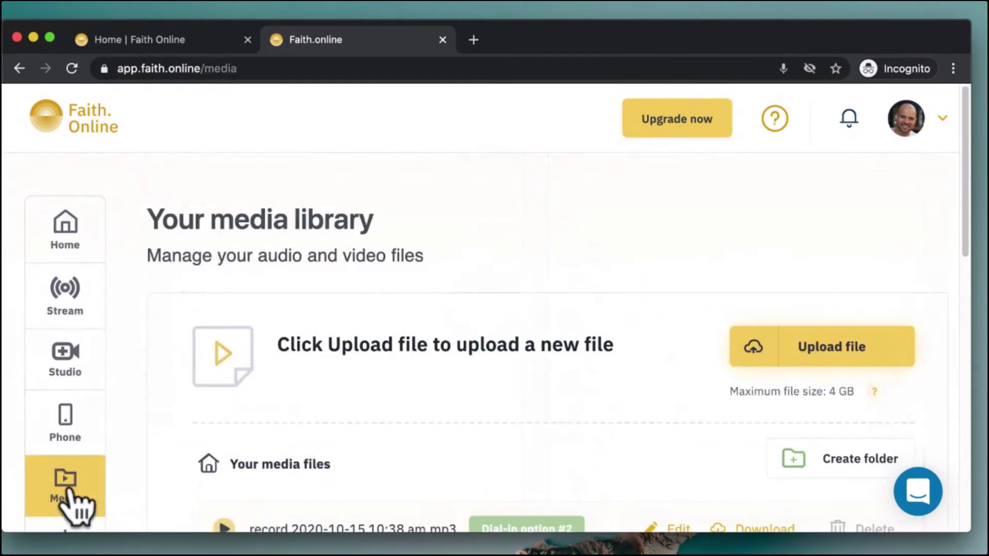
pyautogui.scroll(-5, 546, 347)
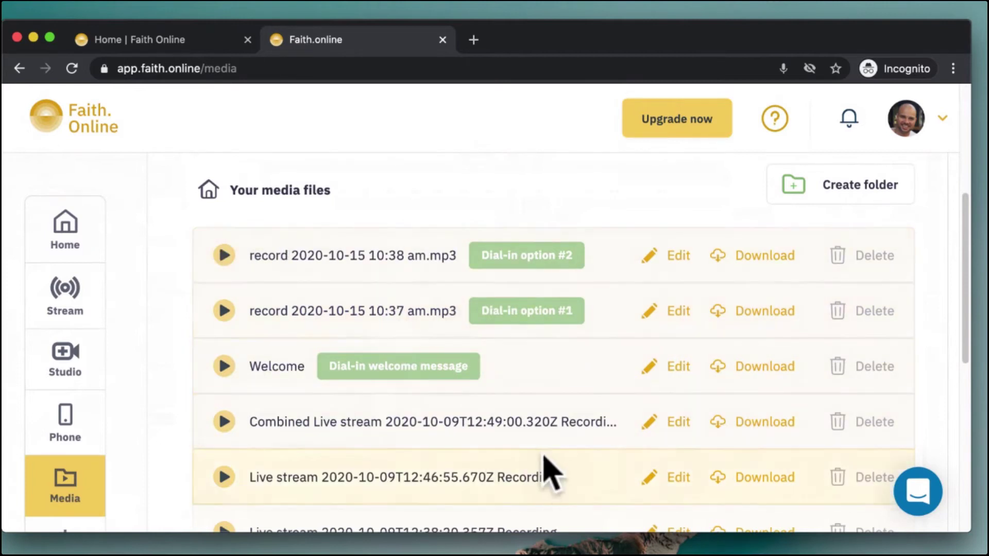
pyautogui.scroll(-3, 548, 463)
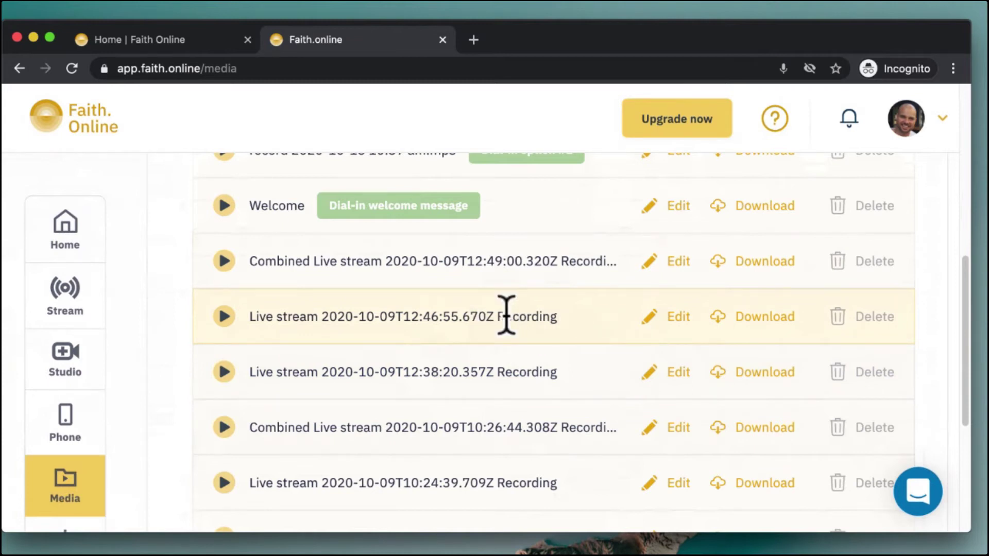
pyautogui.scroll(-2, 506, 315)
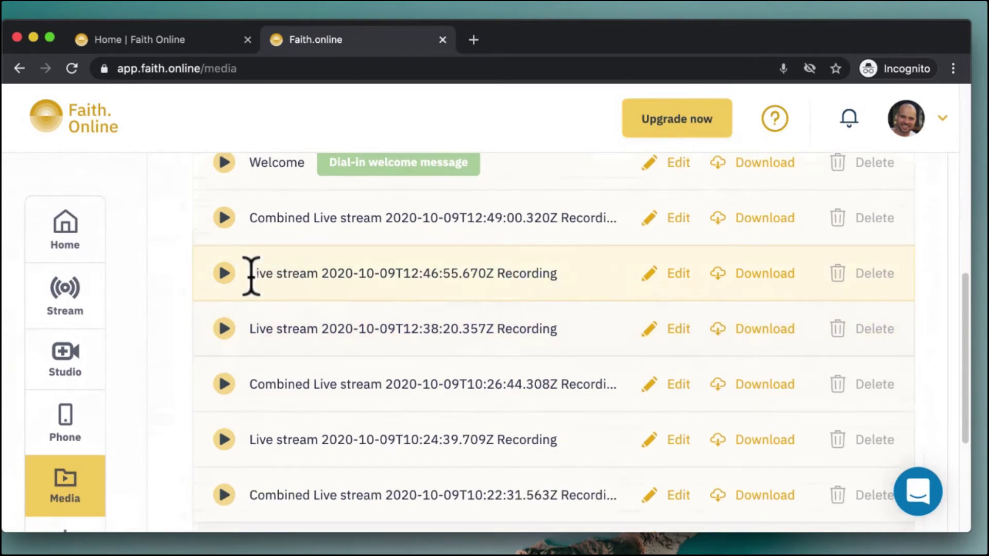
pyautogui.moveTo(249, 274); pyautogui.dragTo(551, 294)
pyautogui.click(503, 327)
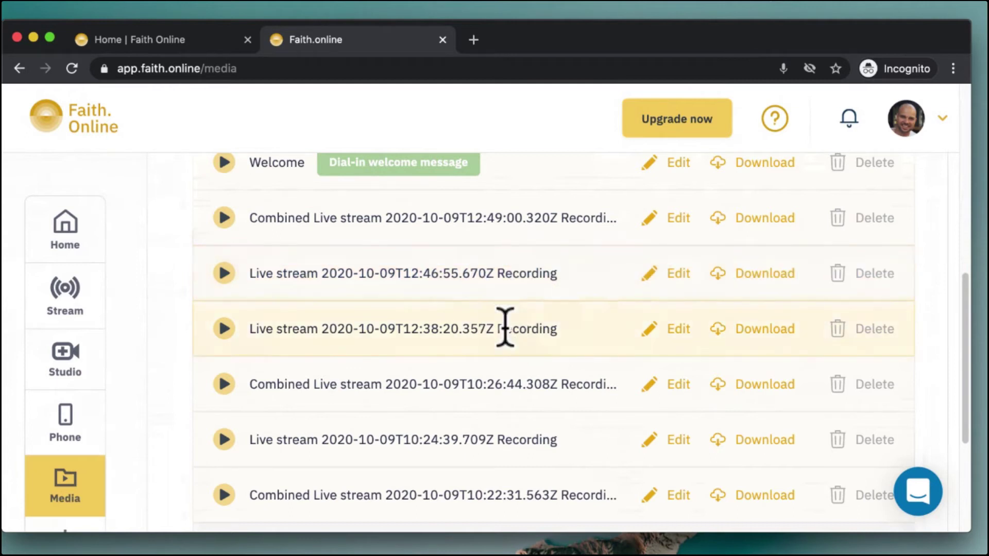
pyautogui.scroll(-5, 505, 328)
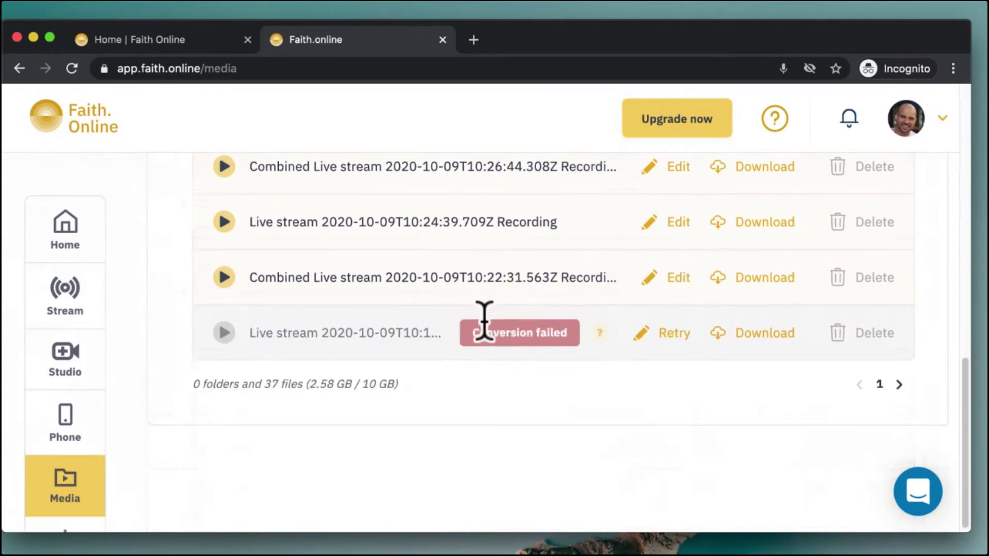
pyautogui.scroll(-1, 119, 350)
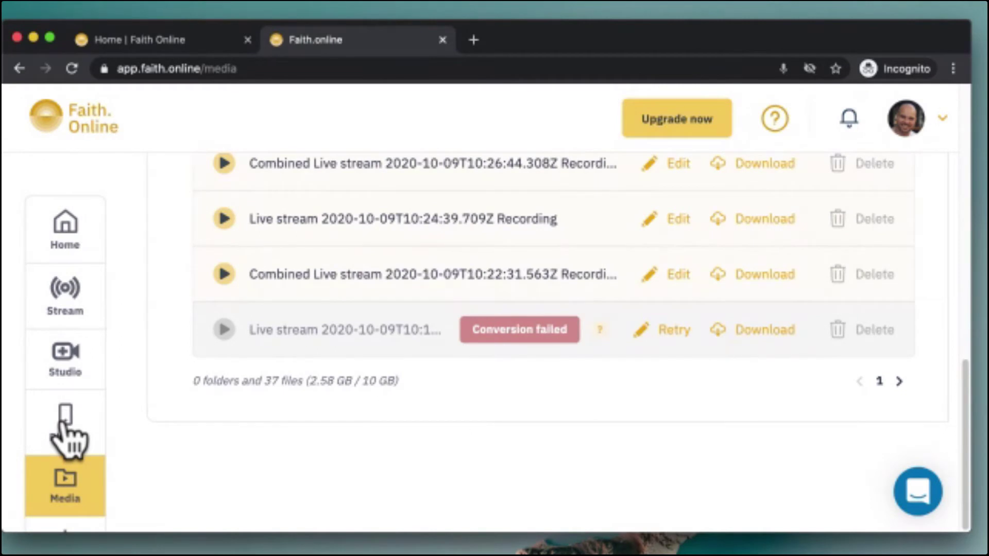
pyautogui.click(66, 227)
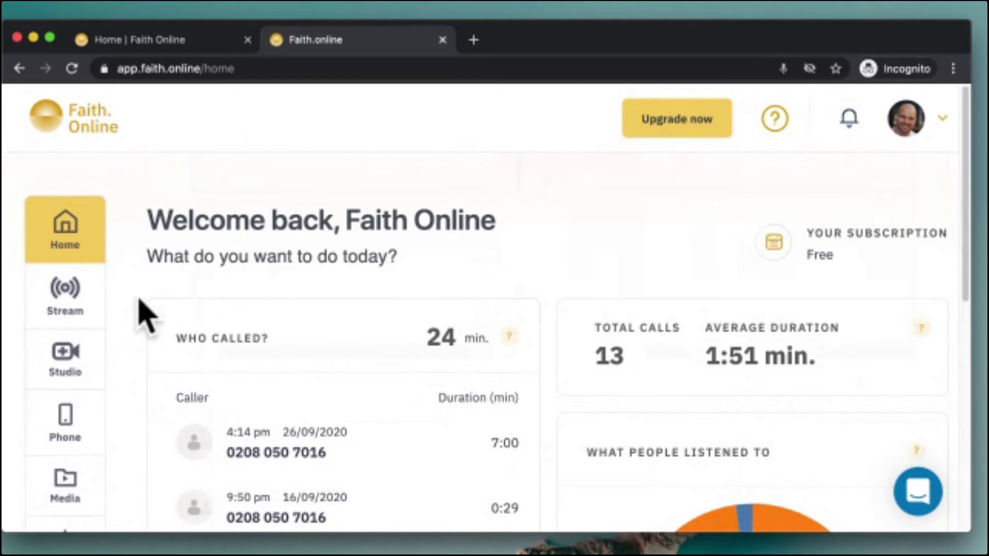
pyautogui.scroll(-2, 138, 306)
# Look over the Stream weekly calendar and begin creating a new streaming event
pyautogui.click(65, 299)
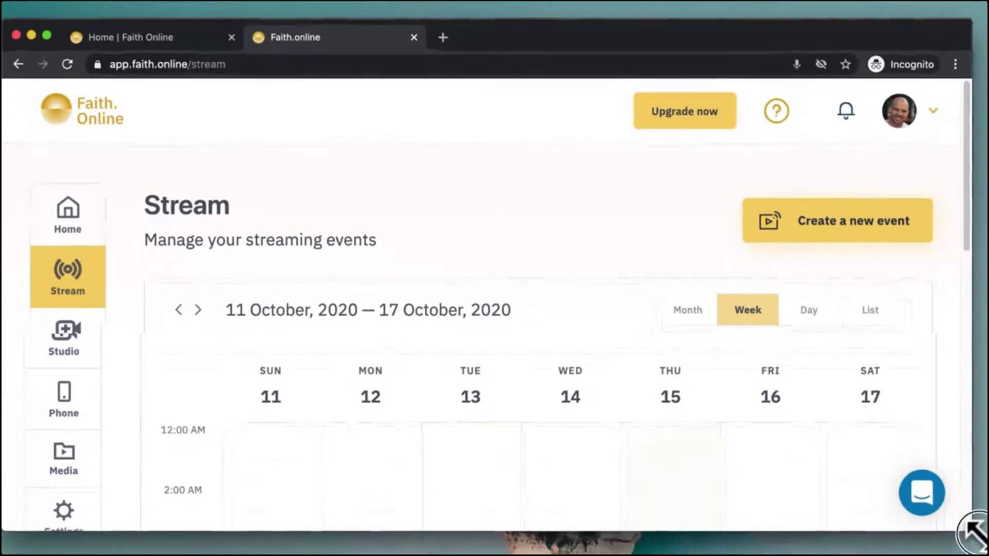
pyautogui.moveTo(971, 530); pyautogui.dragTo(971, 533)
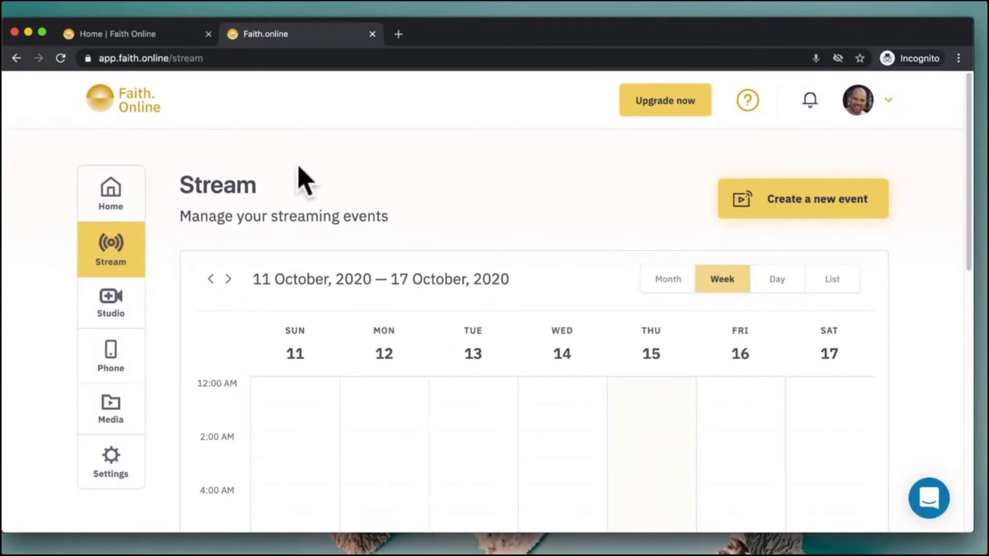
pyautogui.scroll(-10, 600, 342)
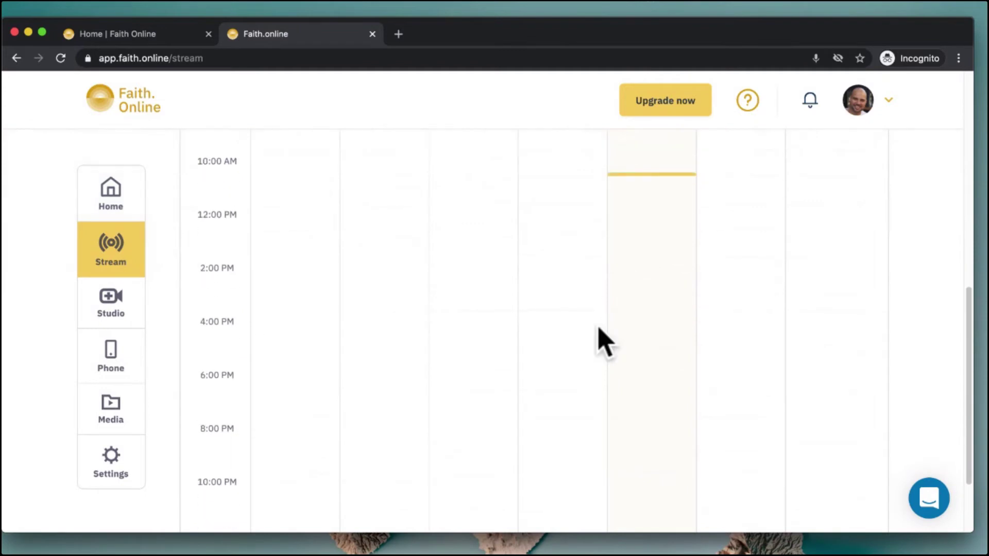
pyautogui.scroll(8, 601, 342)
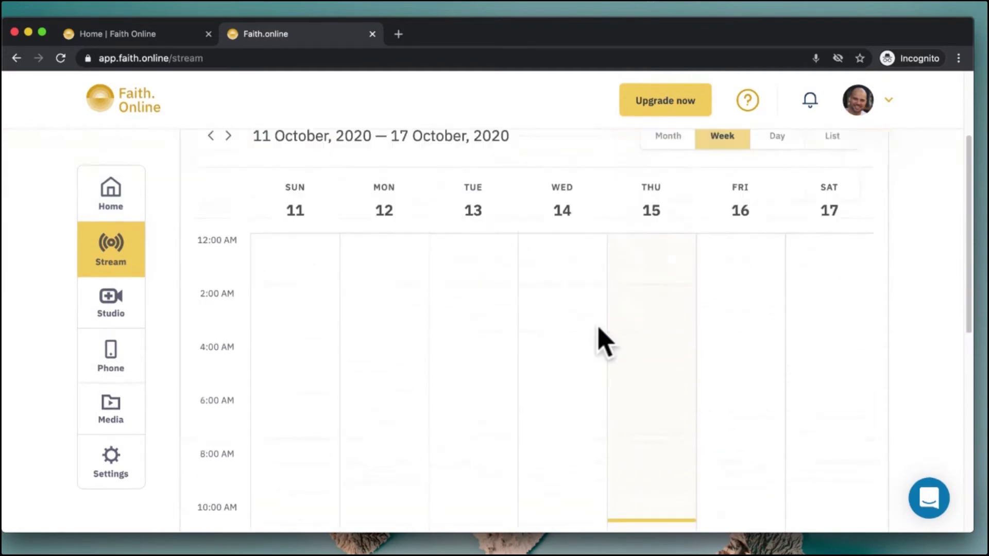
pyautogui.scroll(-2, 600, 342)
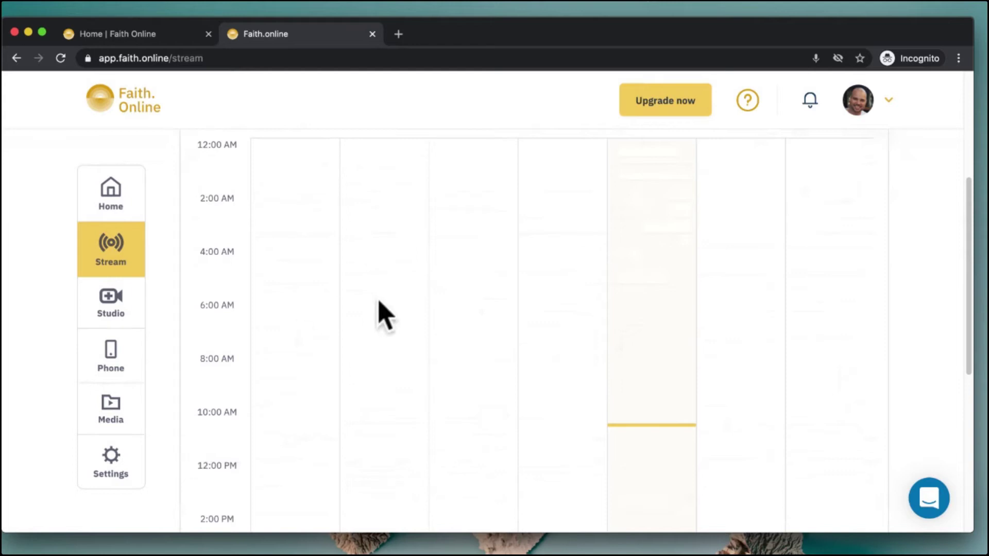
pyautogui.scroll(3, 450, 325)
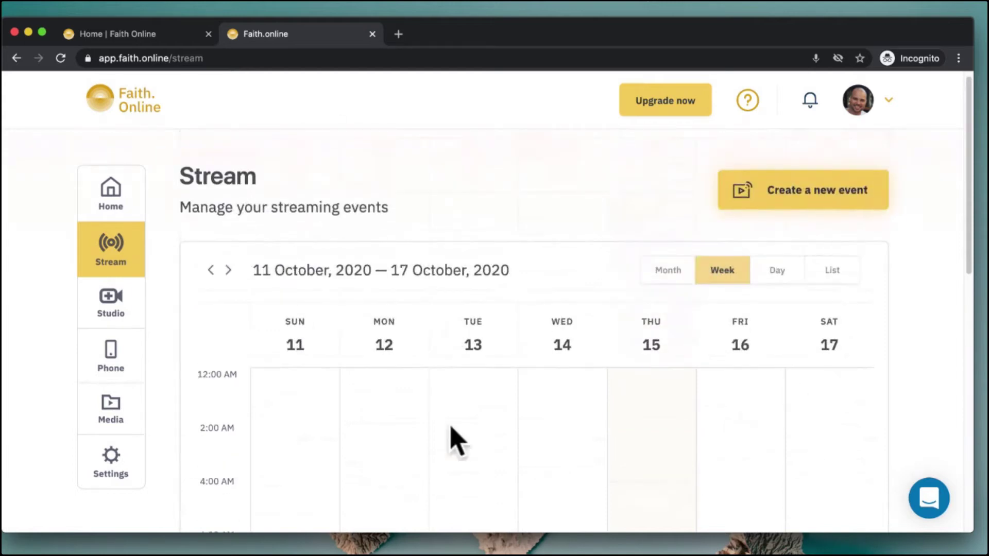
pyautogui.scroll(-1, 696, 397)
pyautogui.scroll(-7, 703, 409)
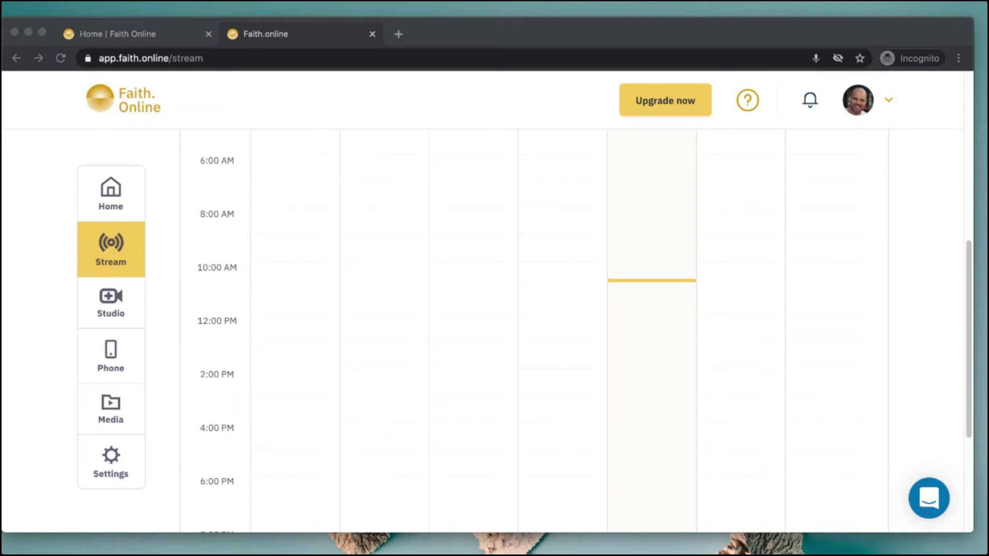
pyautogui.click(938, 247)
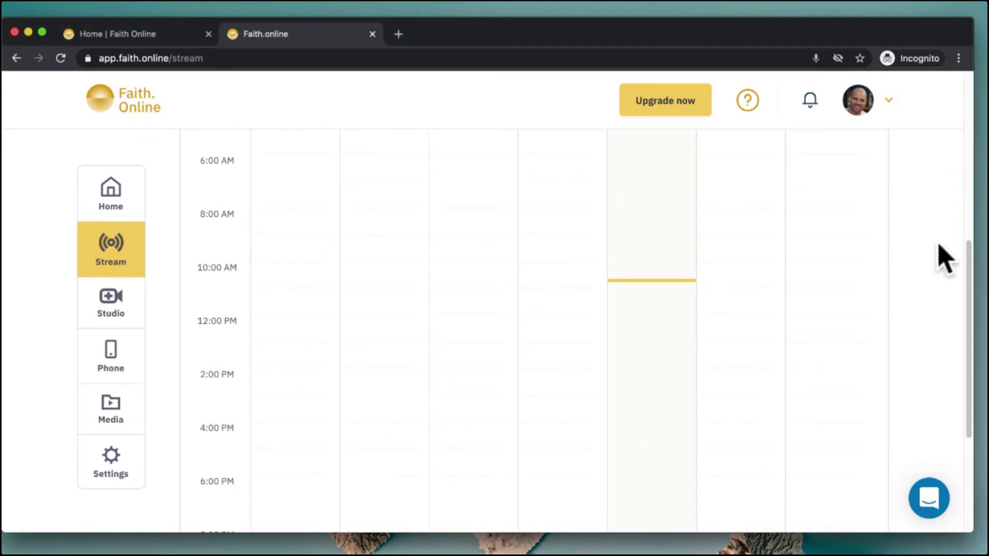
pyautogui.scroll(8, 943, 257)
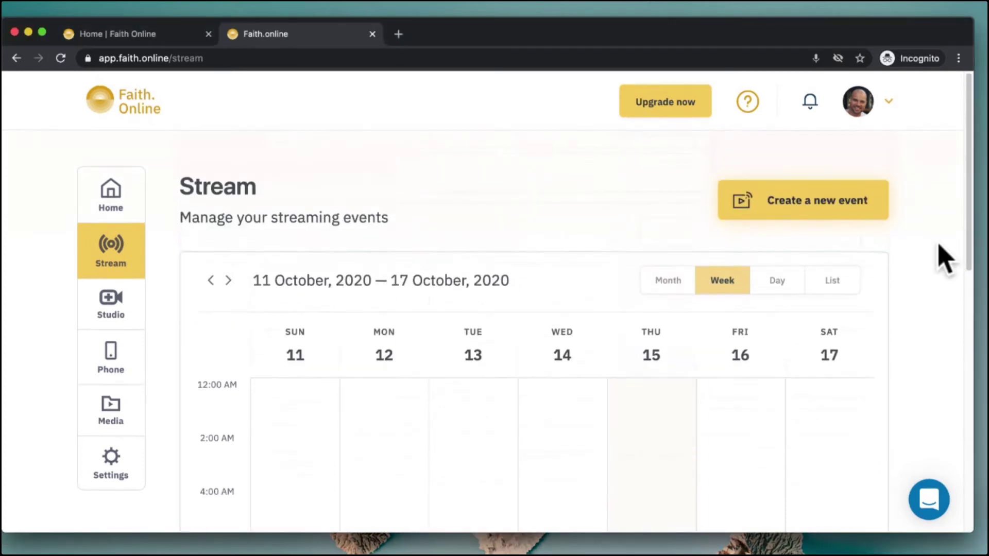
pyautogui.click(758, 206)
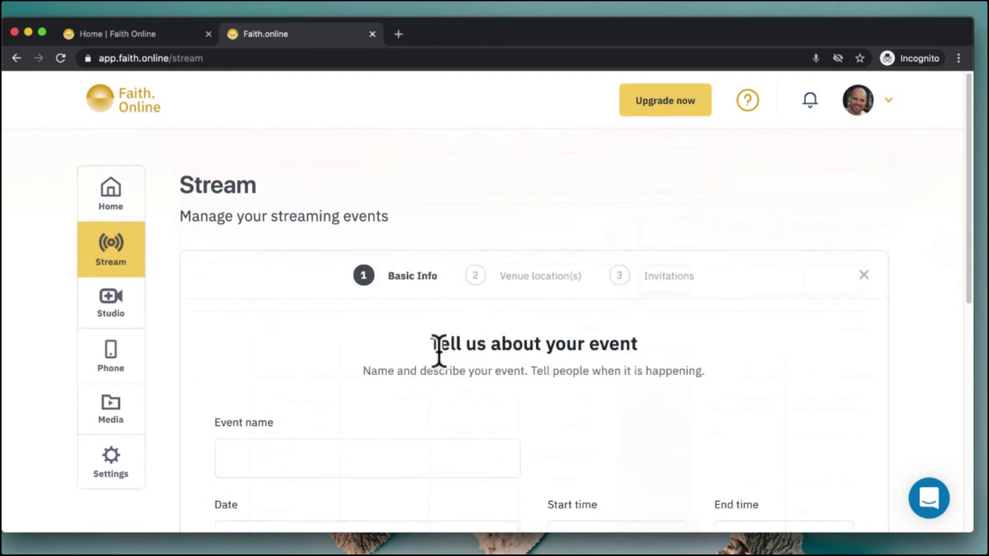
# Name the event 'Thursday Demo Webinar Service'
pyautogui.scroll(-4, 438, 355)
pyautogui.click(357, 266)
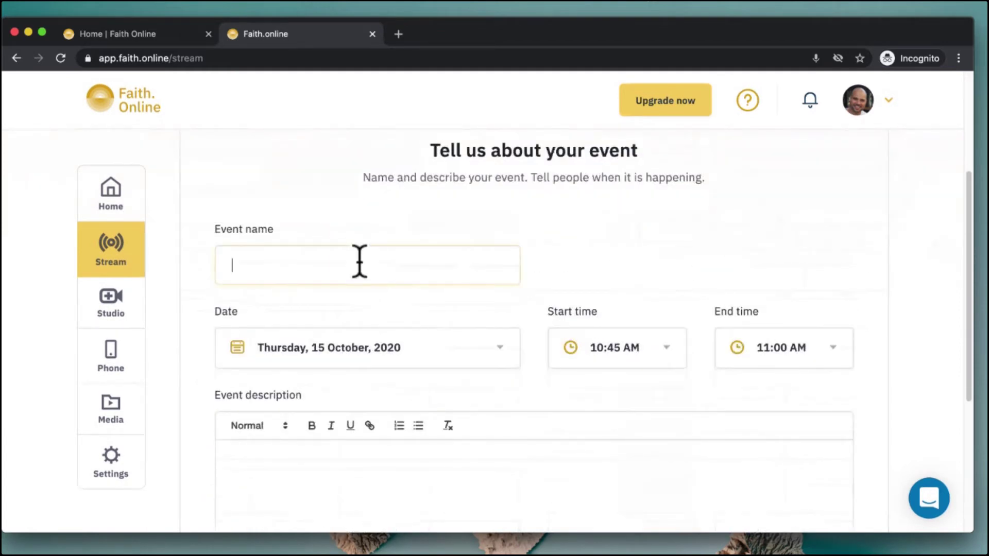
pyautogui.write('Thursday Demo')
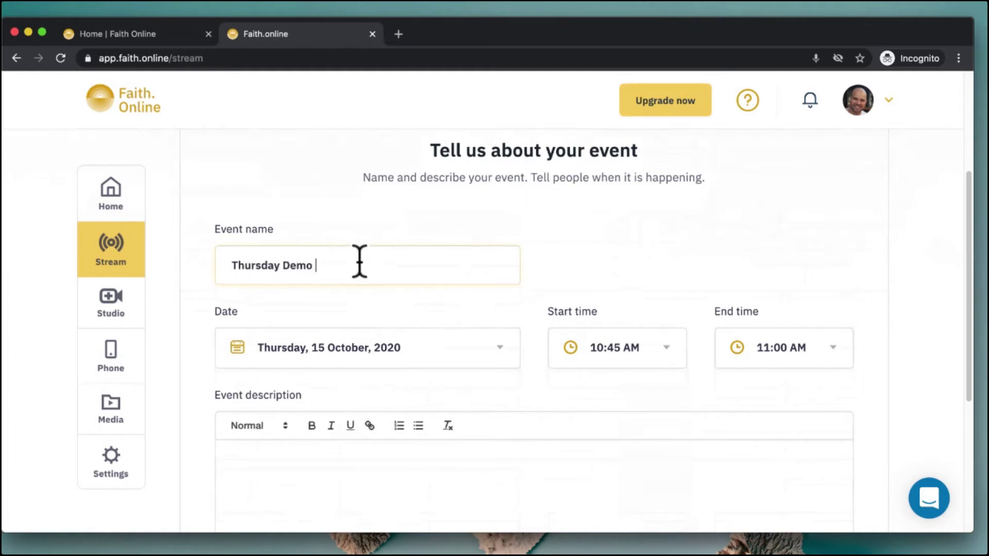
pyautogui.write(' Webinar Service')
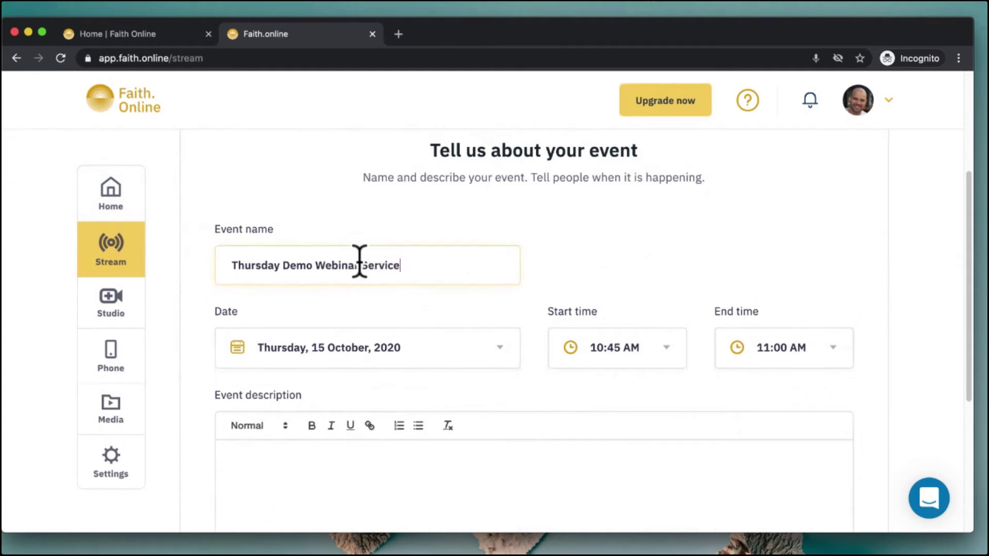
# Keep 15 October 2020 as the date and set the time to 10:50–11:15 AM
pyautogui.scroll(-2, 591, 298)
pyautogui.click(390, 260)
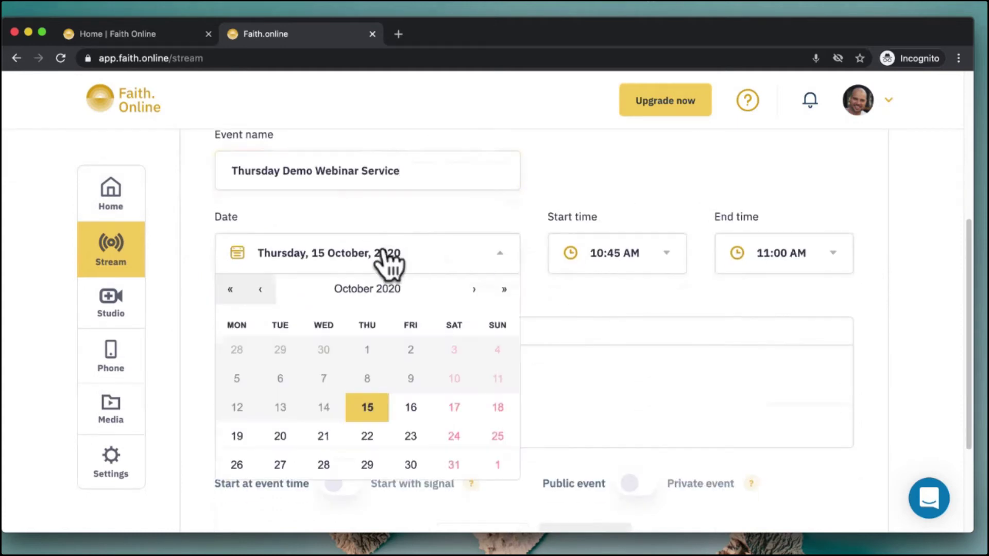
pyautogui.click(368, 405)
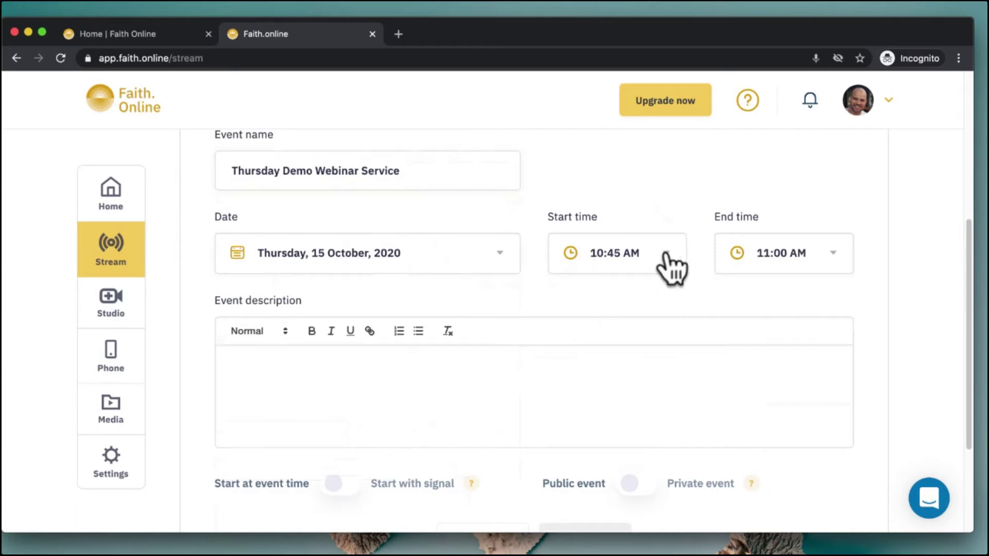
pyautogui.click(666, 254)
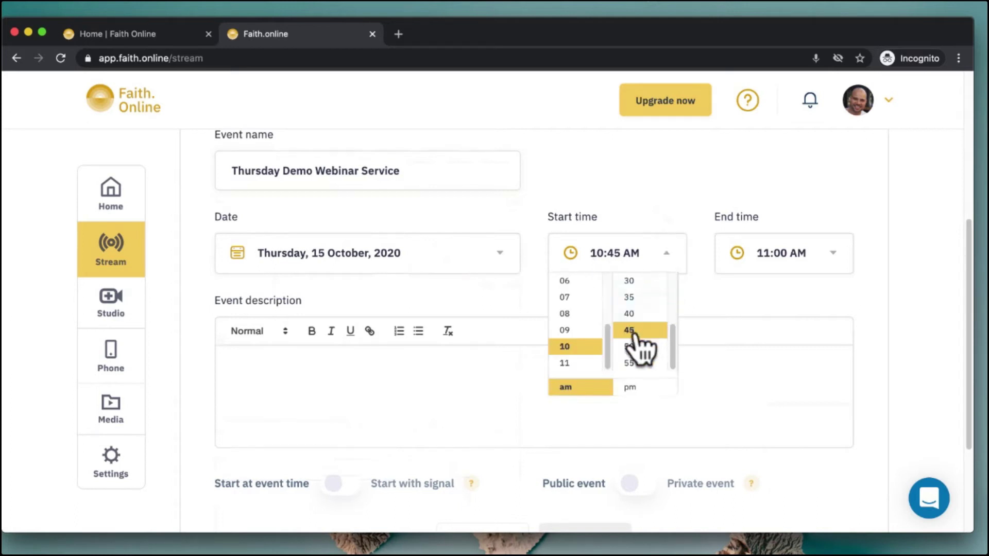
pyautogui.click(632, 346)
pyautogui.click(828, 253)
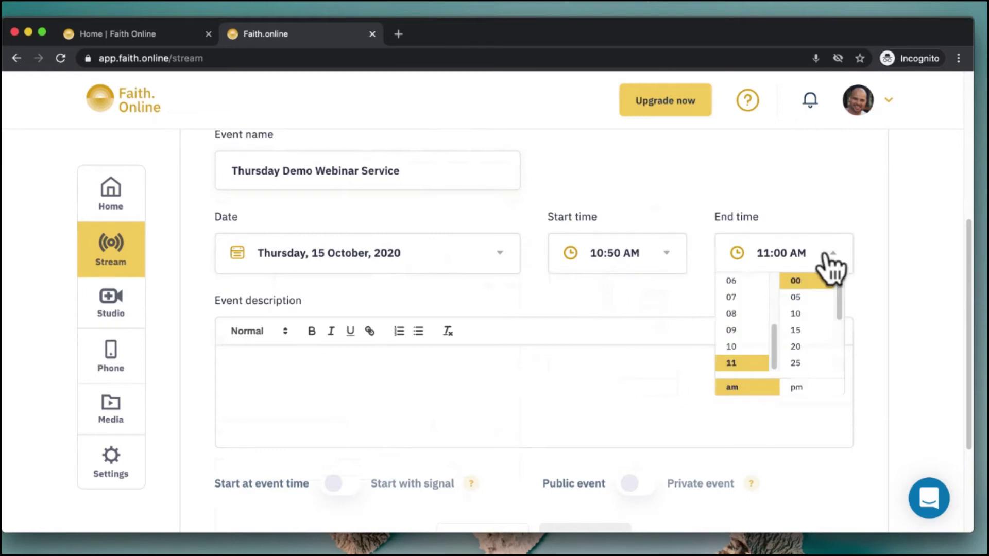
pyautogui.click(797, 330)
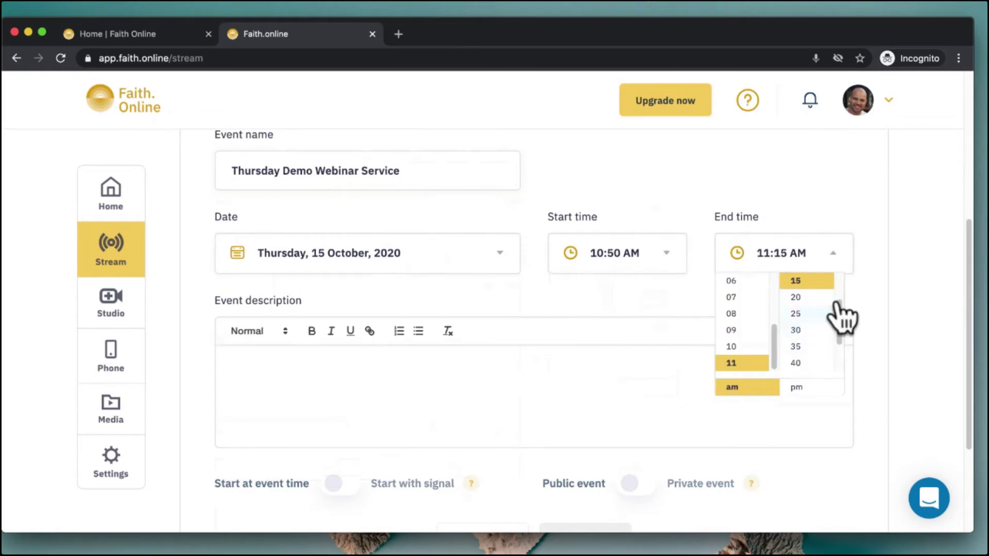
pyautogui.click(445, 405)
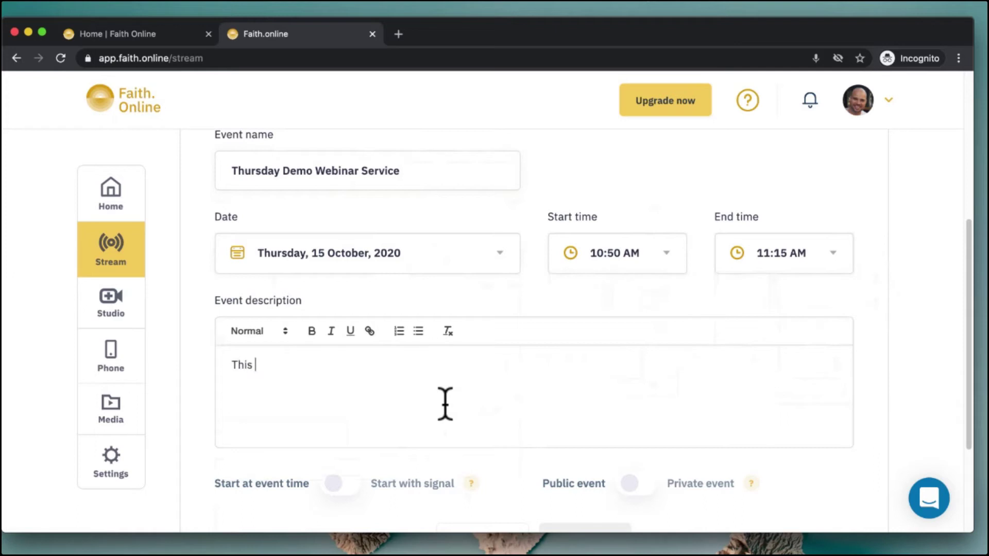
# Type the two-line event description and make its closing words 'Bold Text' bold
pyautogui.write('This is the event description')
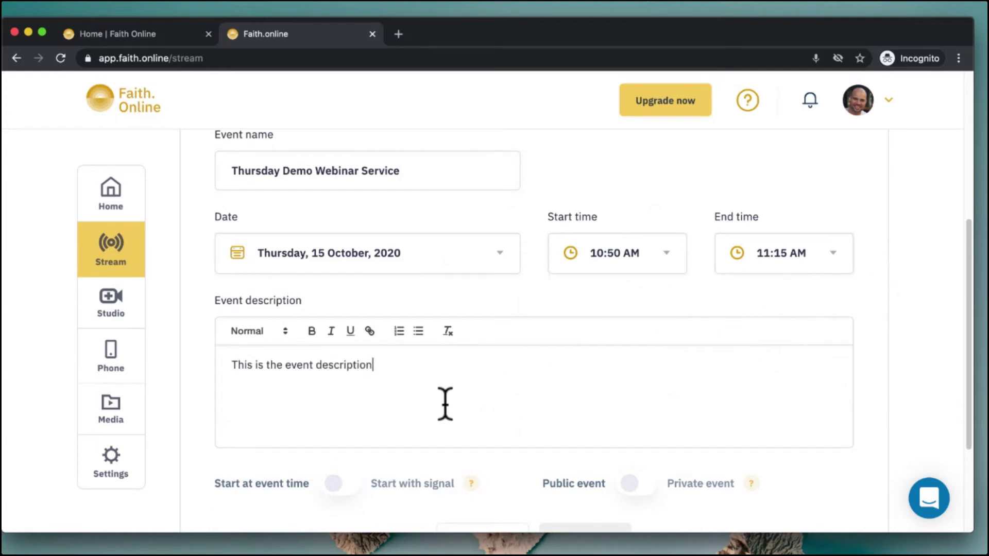
pyautogui.write(', and it')
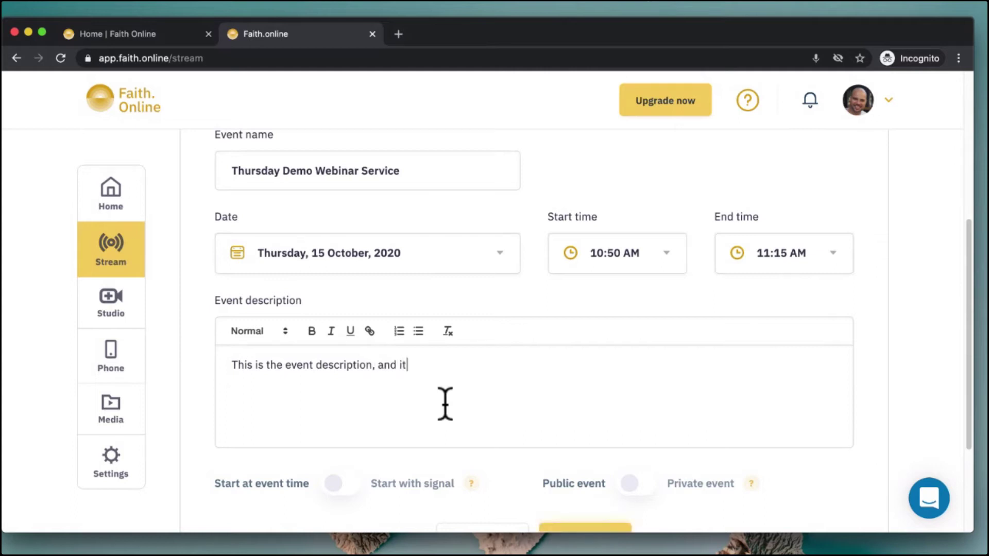
pyautogui.write(' can have as much or as l')
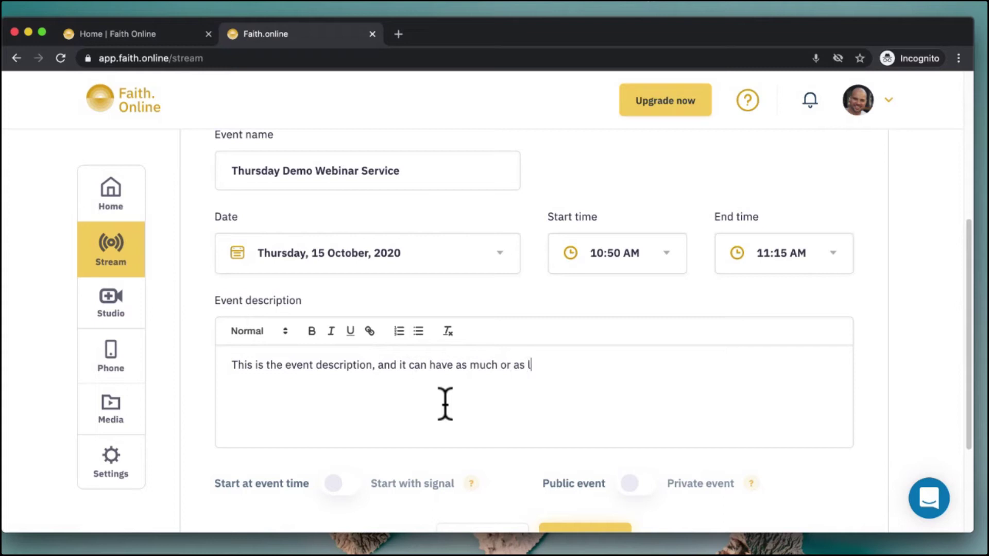
pyautogui.write('ittle text as you want')
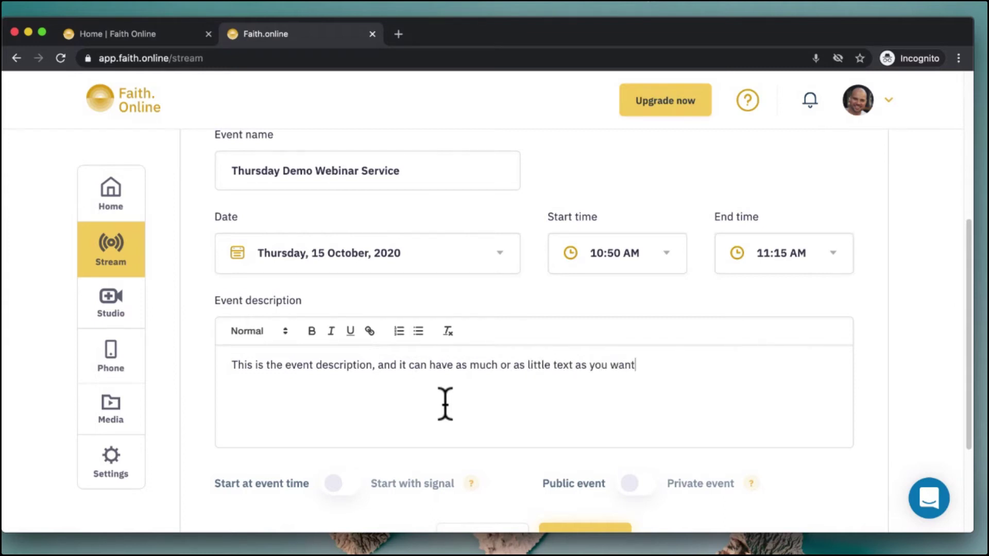
pyautogui.write('. You can even do Multipl')
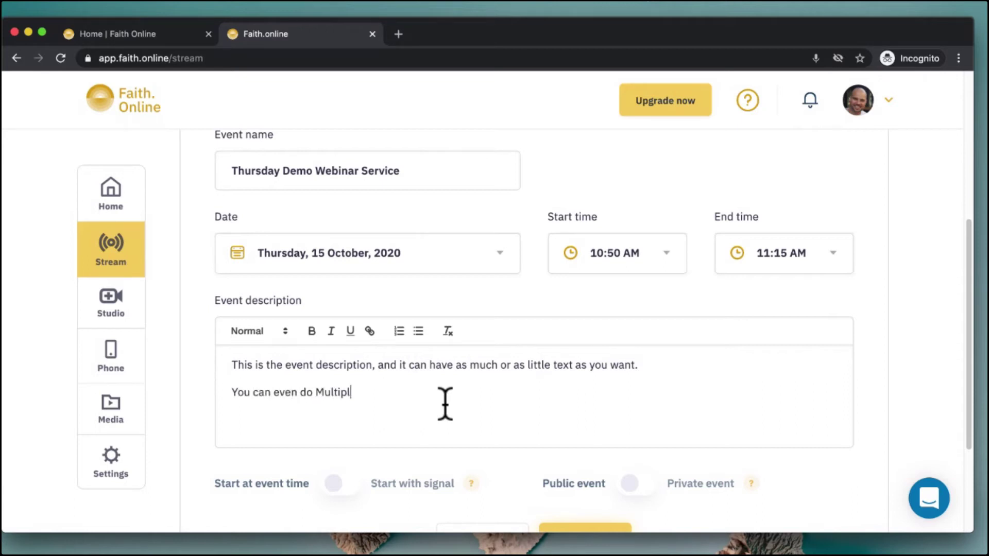
pyautogui.write('e Lines - or add in Bold Text')
pyautogui.moveTo(439, 393); pyautogui.dragTo(489, 393)
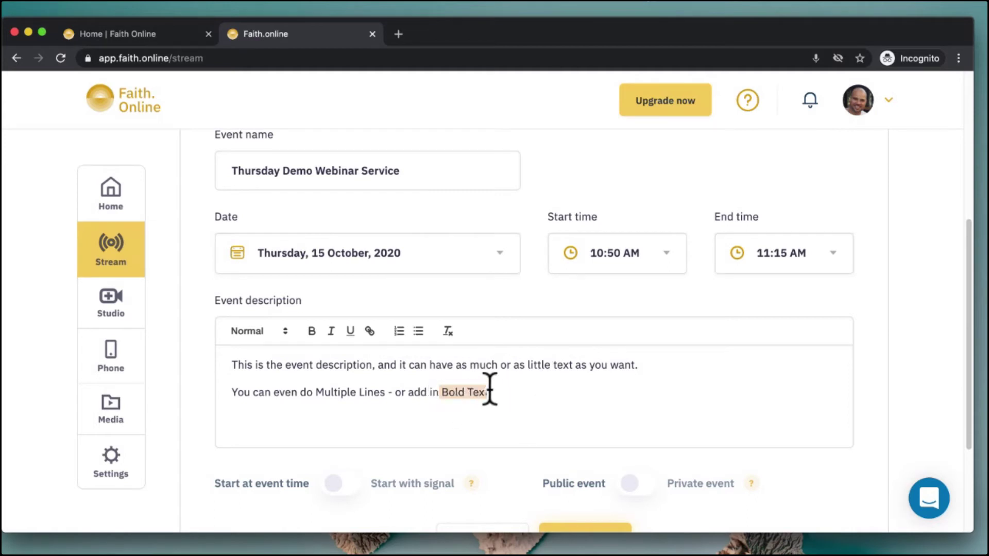
pyautogui.click(311, 331)
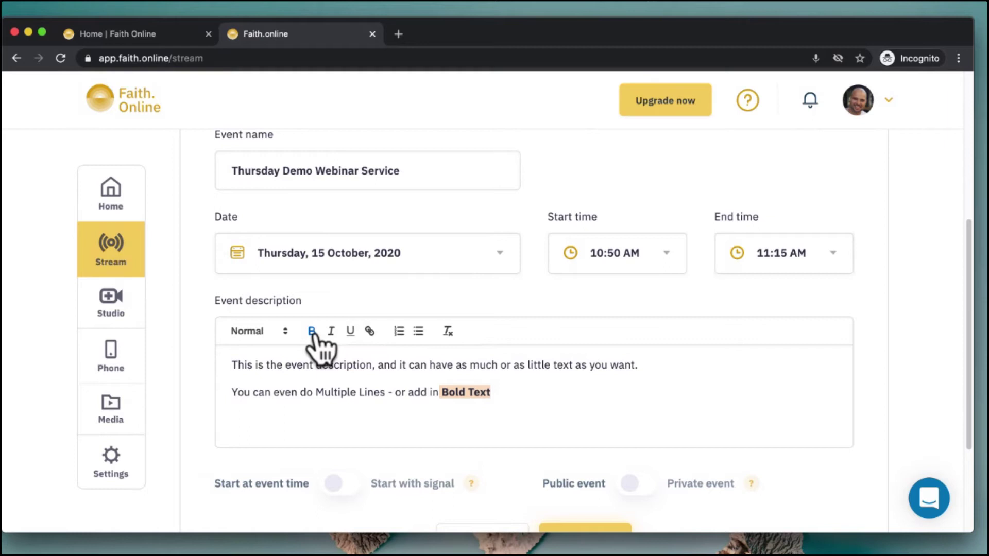
pyautogui.scroll(-2, 618, 319)
pyautogui.click(715, 294)
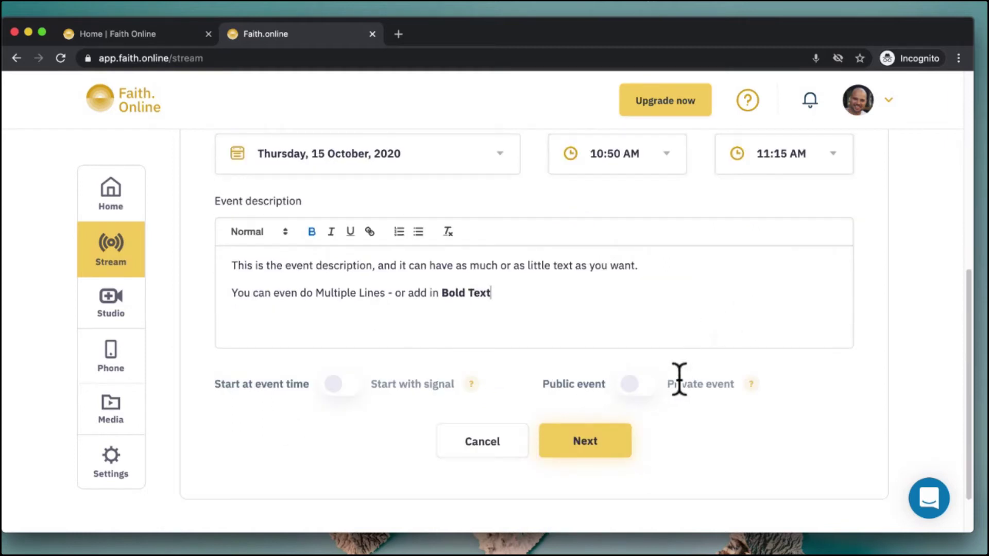
pyautogui.moveTo(670, 384); pyautogui.dragTo(741, 394)
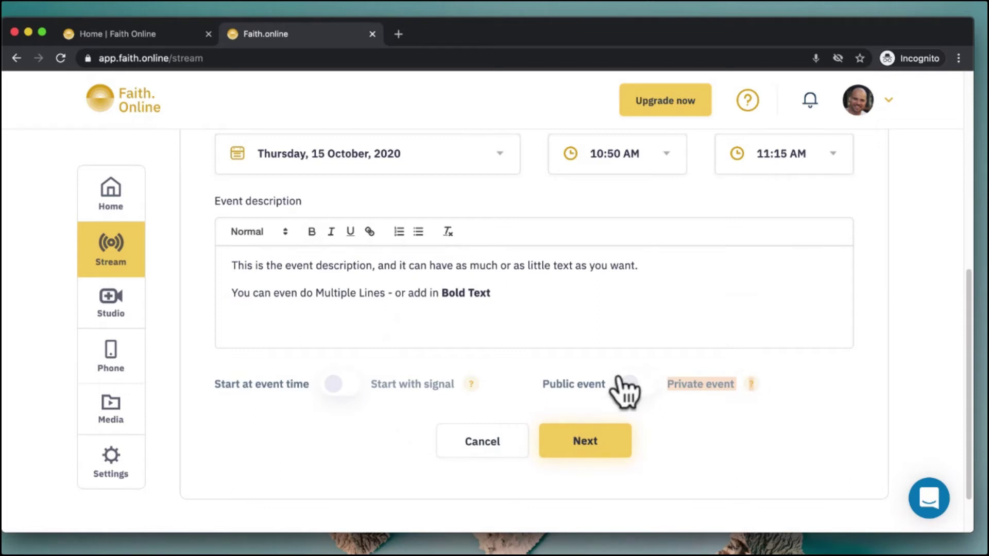
pyautogui.click(643, 385)
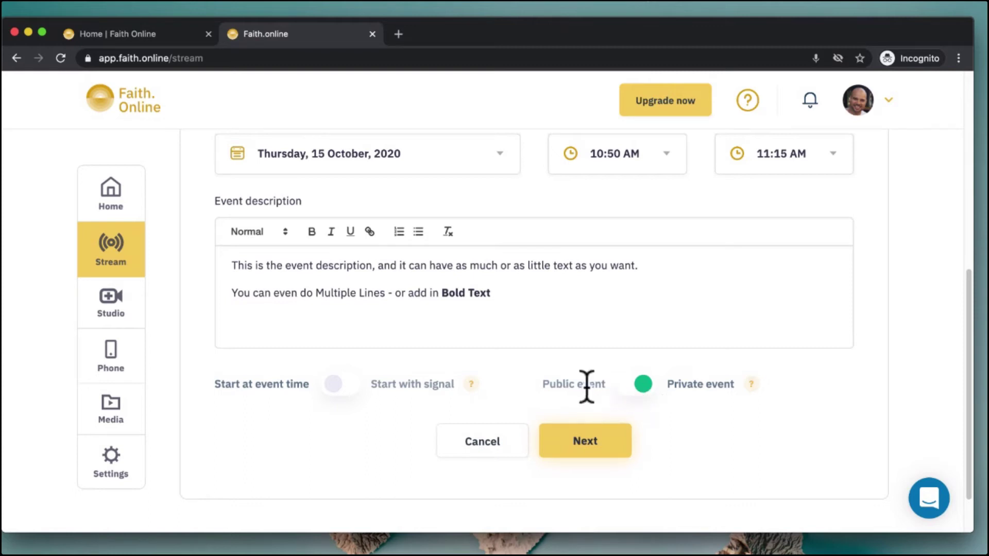
pyautogui.click(636, 386)
pyautogui.click(635, 387)
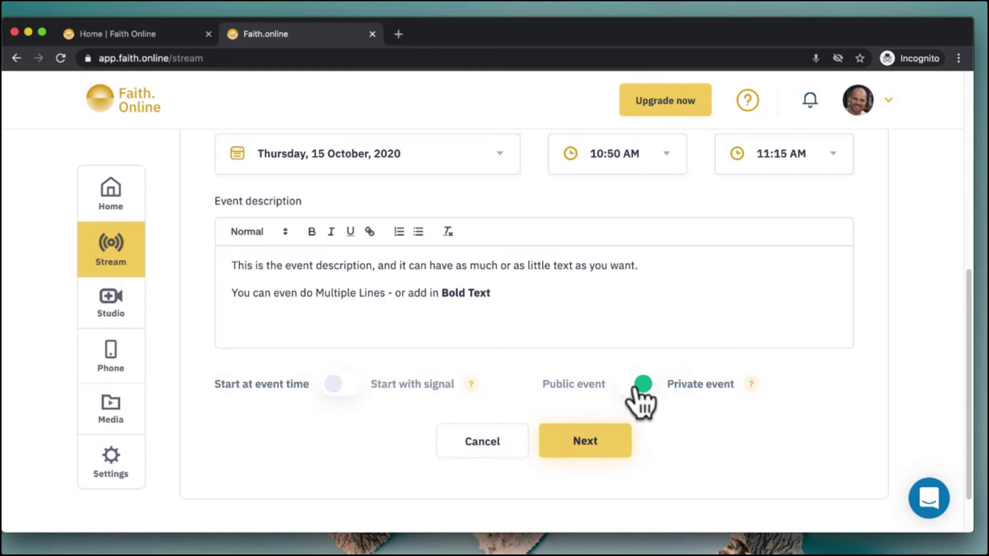
pyautogui.click(638, 382)
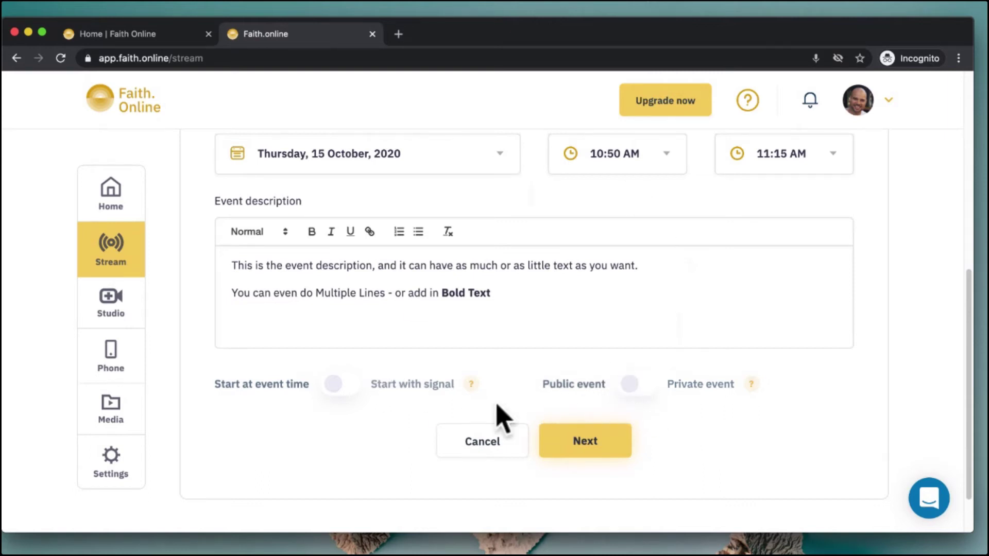
# Switch the event from 'Start at event time' to 'Start with signal'
pyautogui.scroll(2, 415, 437)
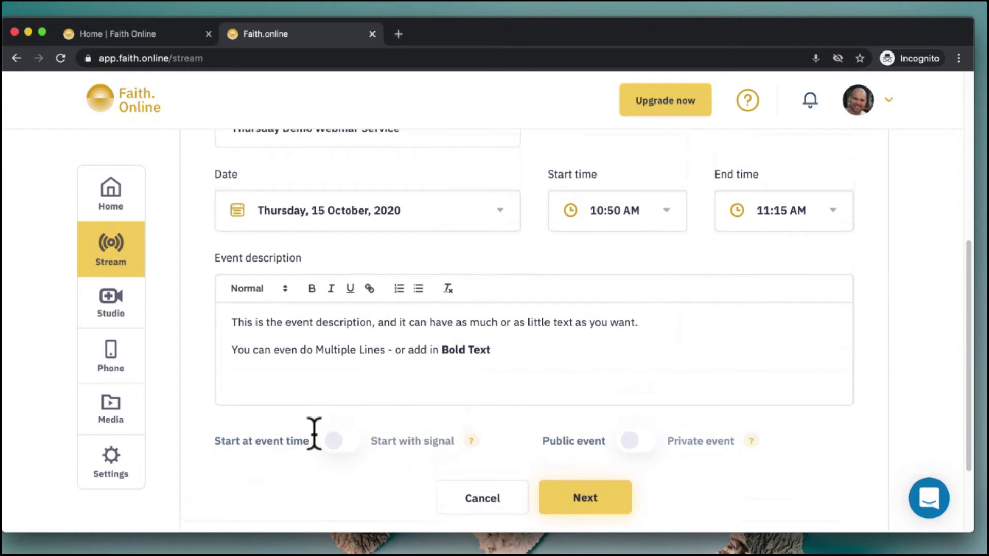
pyautogui.moveTo(225, 442); pyautogui.dragTo(293, 442)
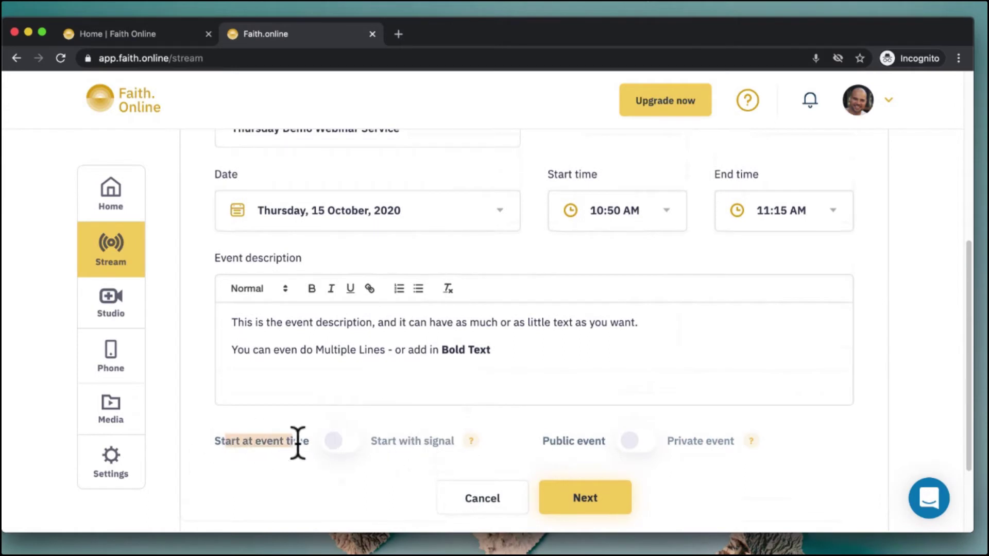
pyautogui.click(378, 441)
pyautogui.click(224, 442)
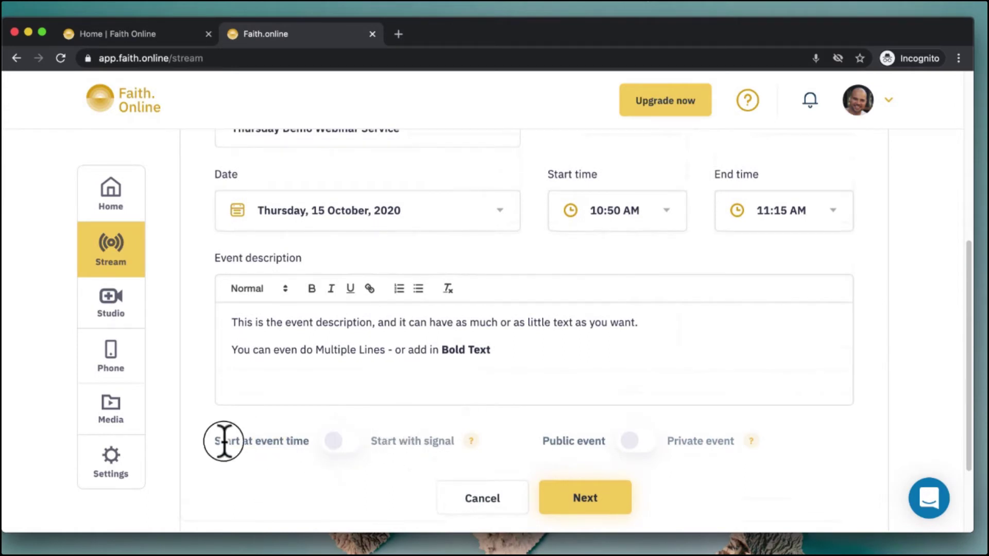
pyautogui.moveTo(223, 441); pyautogui.dragTo(271, 441)
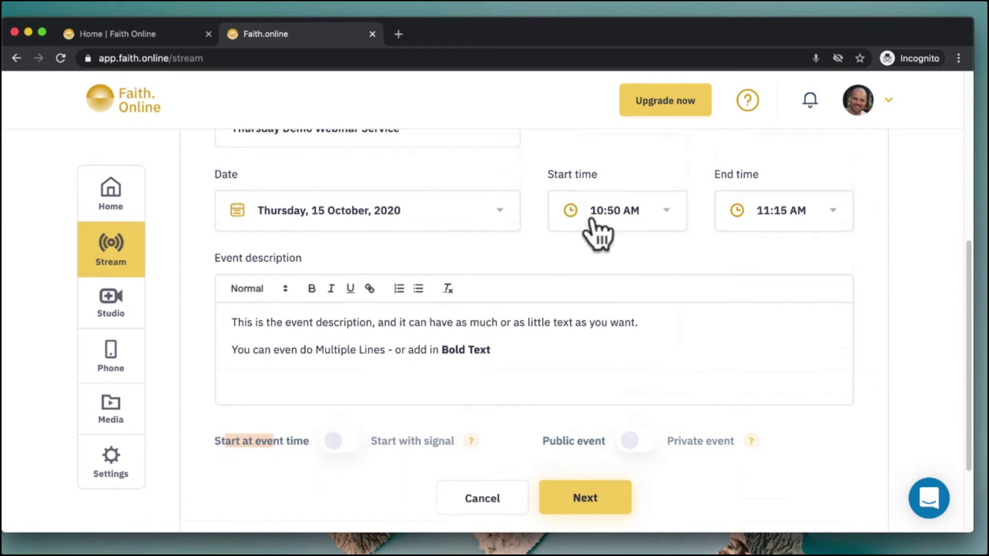
pyautogui.click(592, 220)
pyautogui.click(592, 221)
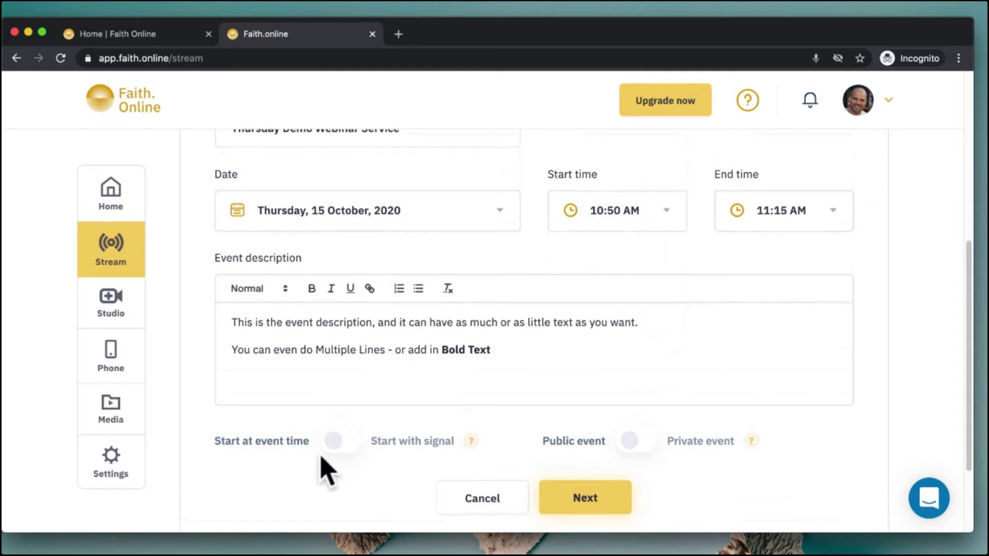
pyautogui.click(342, 442)
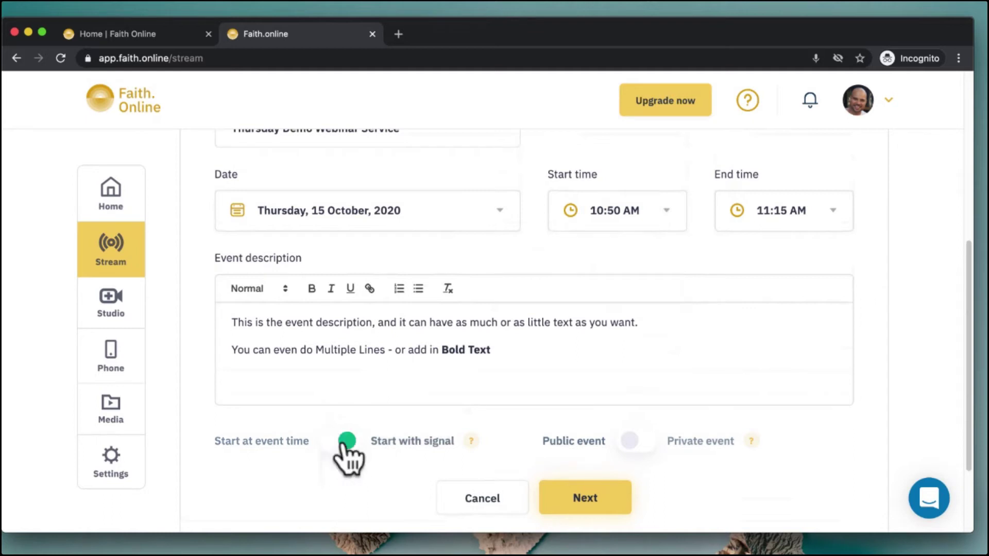
pyautogui.moveTo(375, 440); pyautogui.dragTo(458, 441)
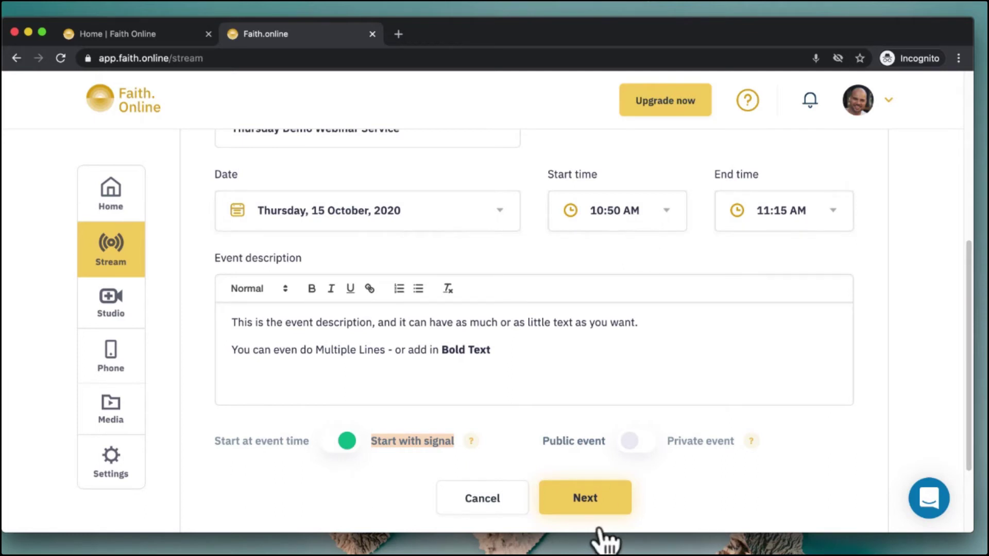
# On the venue step, enable phone streaming with Live Service and YouTube streaming, leaving Facebook off
pyautogui.click(585, 501)
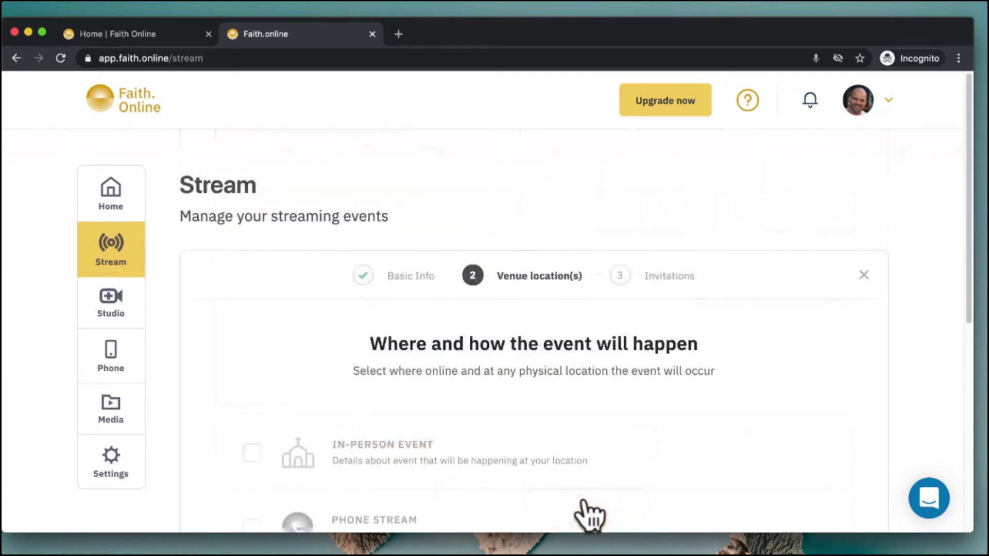
pyautogui.scroll(-5, 610, 404)
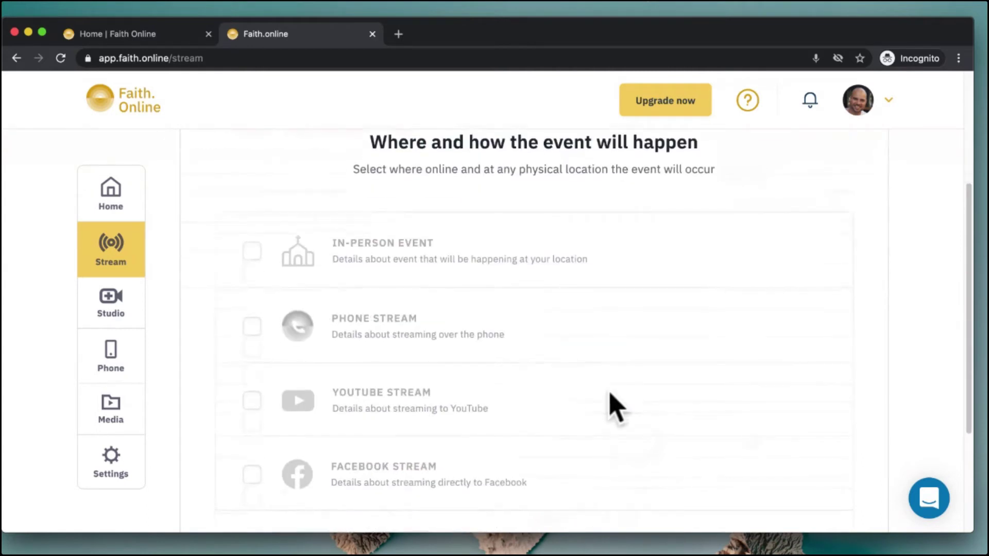
pyautogui.click(252, 328)
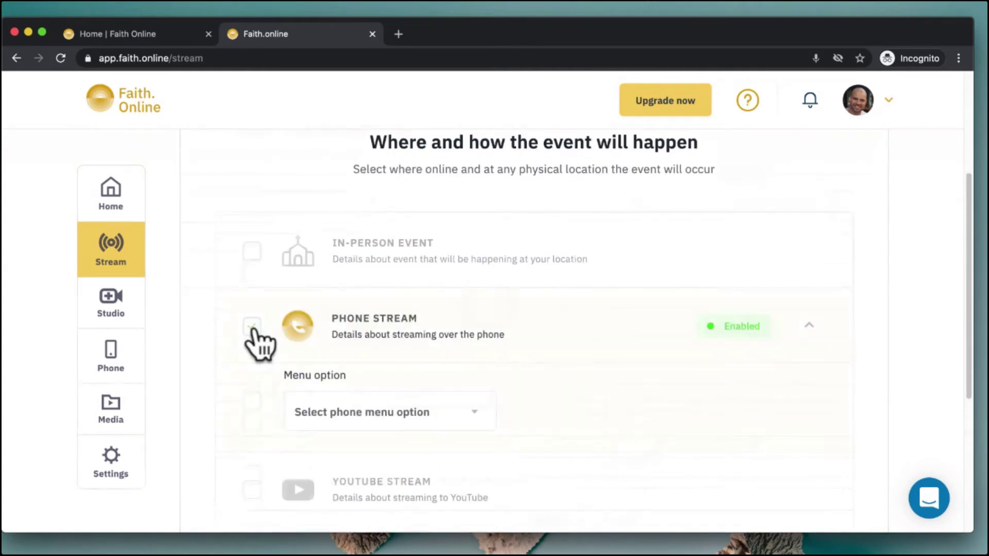
pyautogui.click(482, 417)
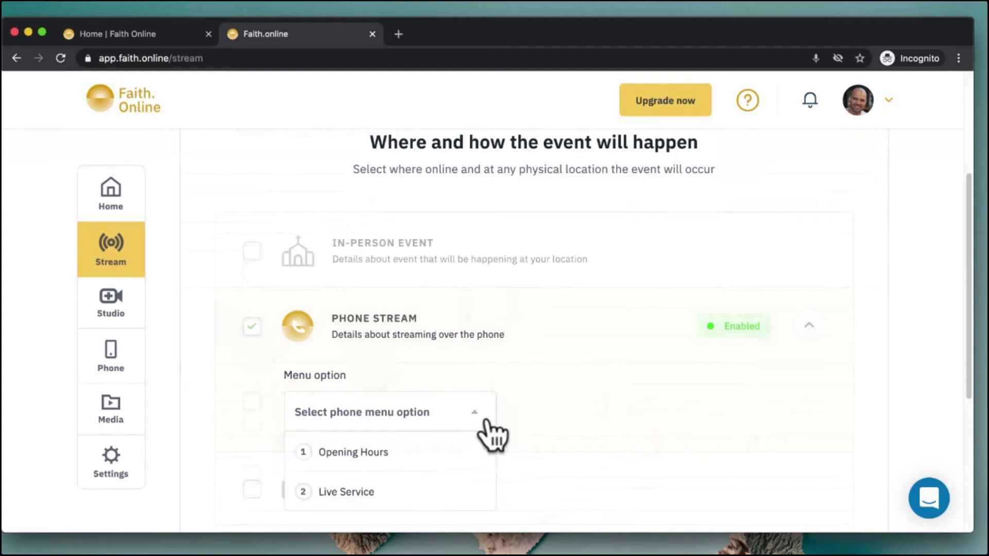
pyautogui.click(484, 492)
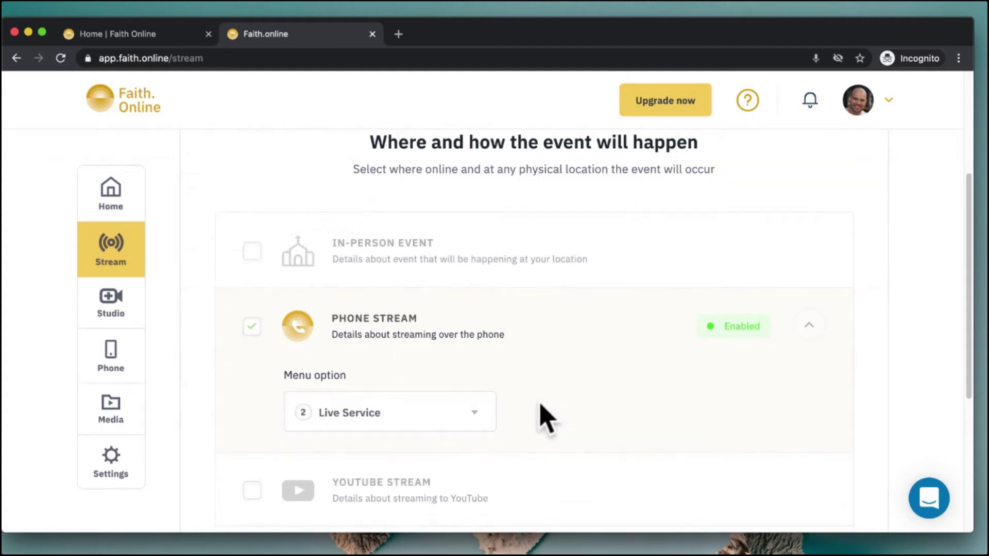
pyautogui.scroll(-4, 540, 416)
pyautogui.click(253, 309)
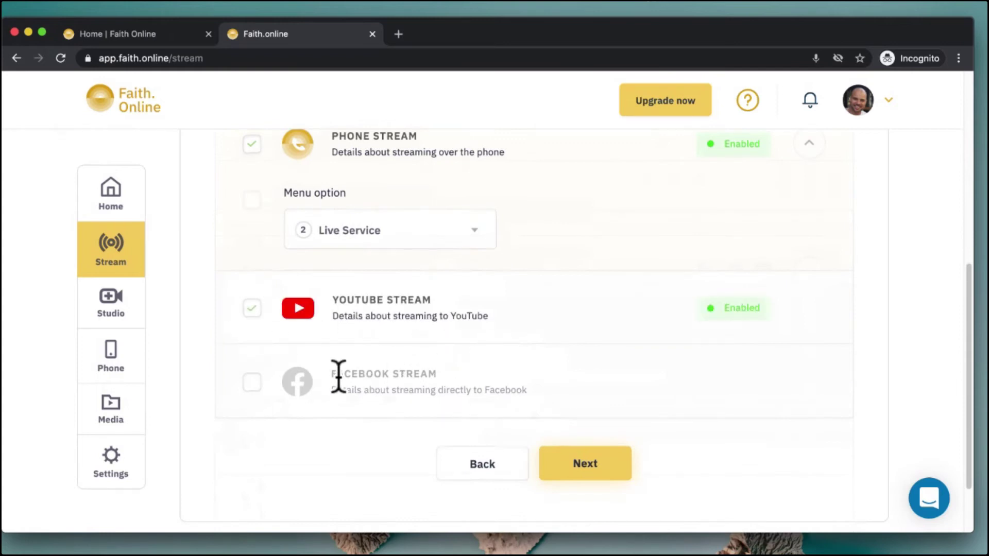
pyautogui.moveTo(331, 378); pyautogui.dragTo(453, 377)
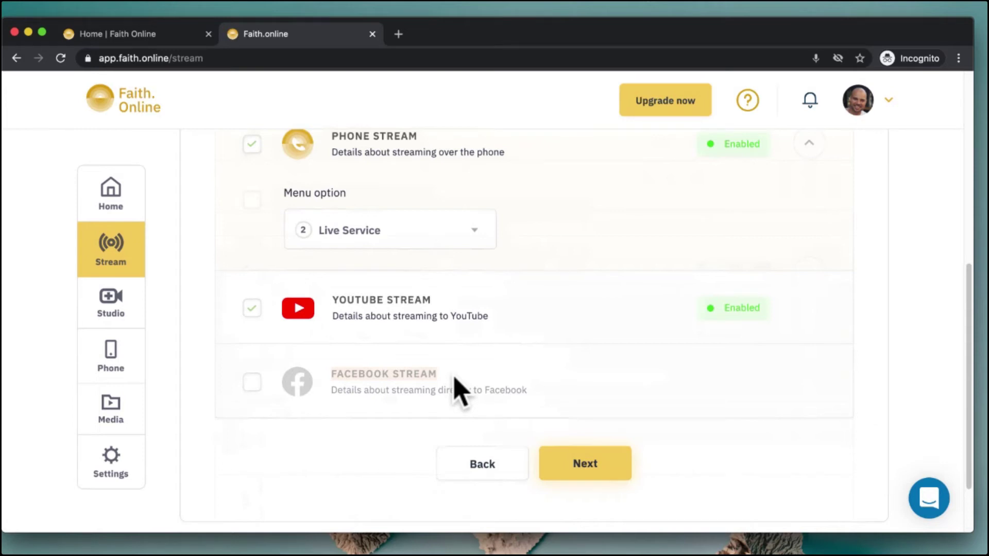
pyautogui.click(248, 386)
pyautogui.click(248, 387)
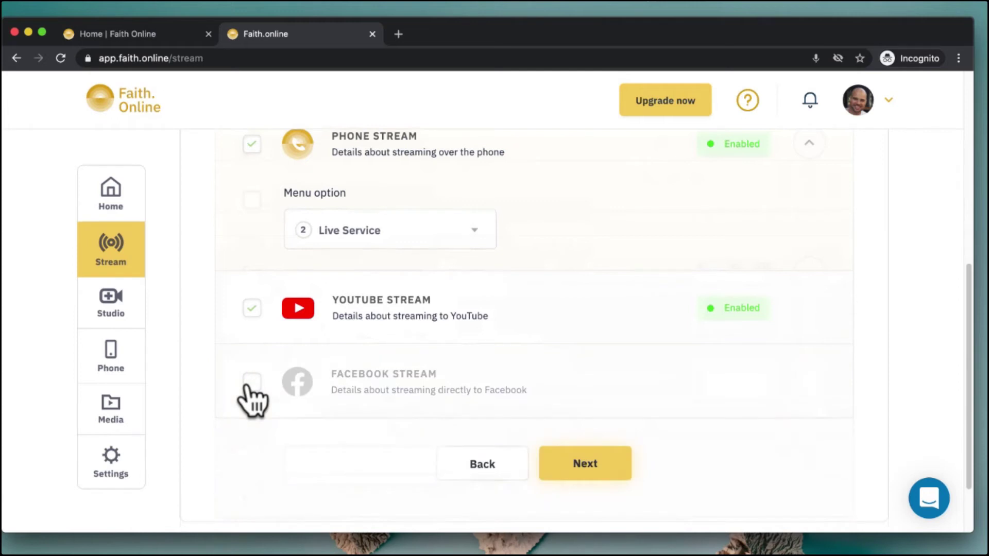
# Uncheck the in-person event option and continue to the Invitations step
pyautogui.scroll(3, 548, 347)
pyautogui.scroll(1, 544, 340)
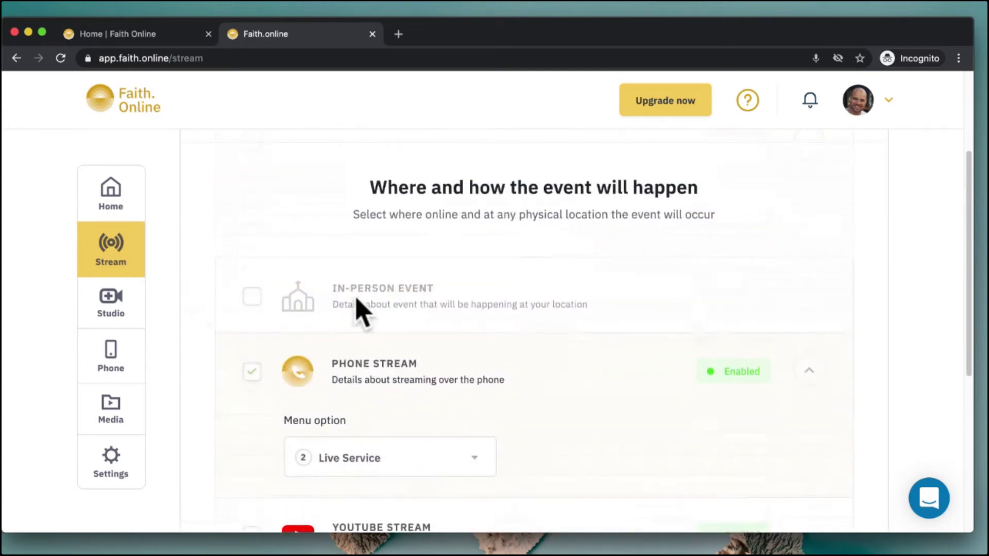
pyautogui.click(251, 297)
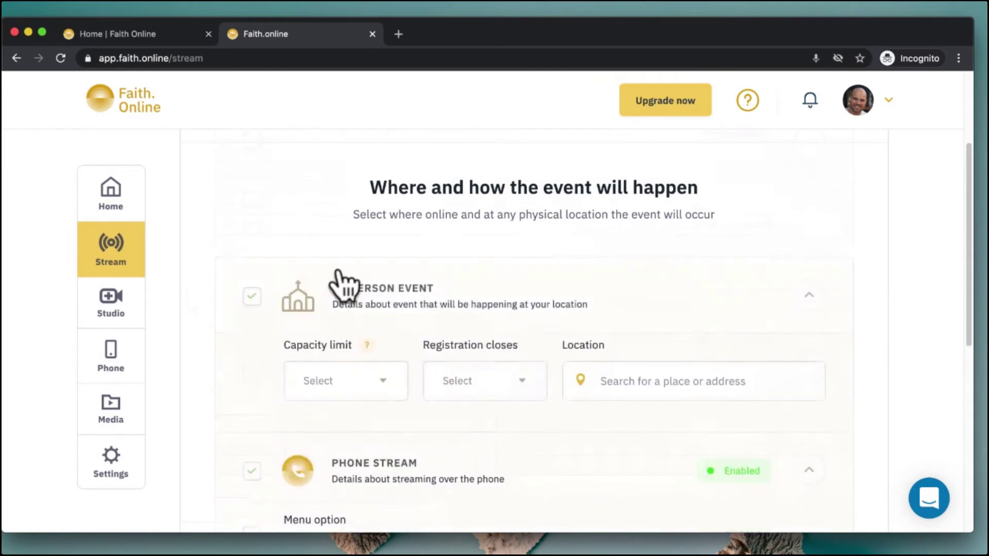
pyautogui.click(513, 384)
pyautogui.click(570, 349)
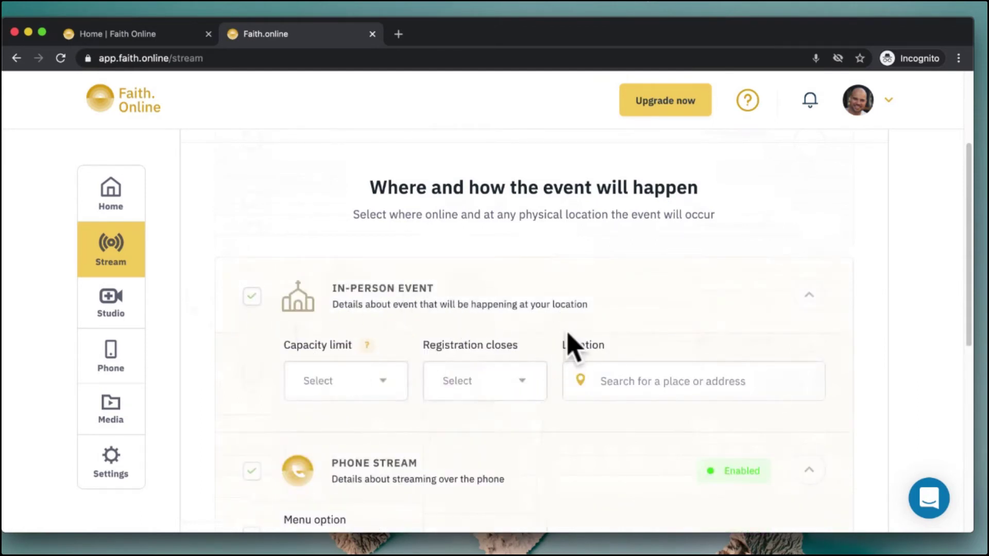
pyautogui.click(253, 299)
pyautogui.scroll(-5, 675, 433)
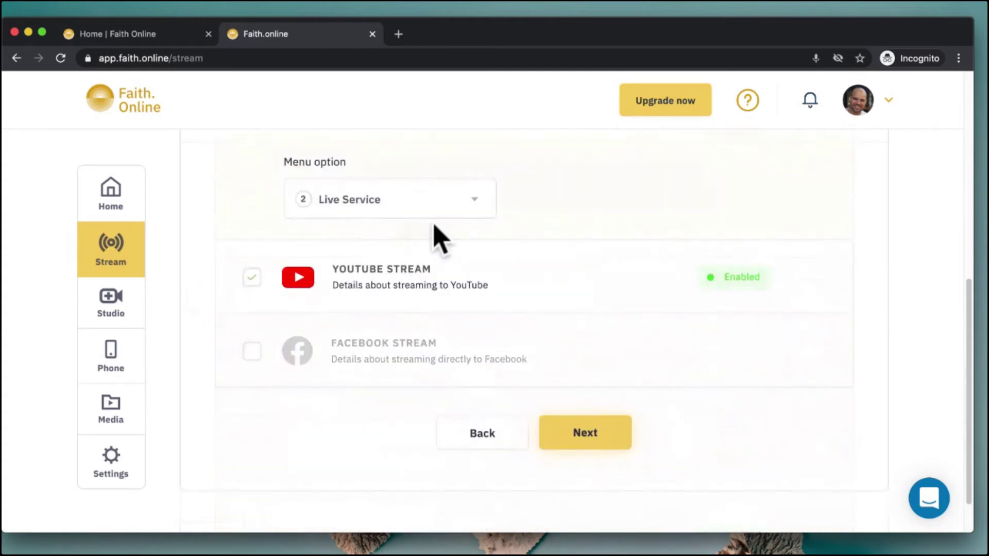
pyautogui.click(596, 435)
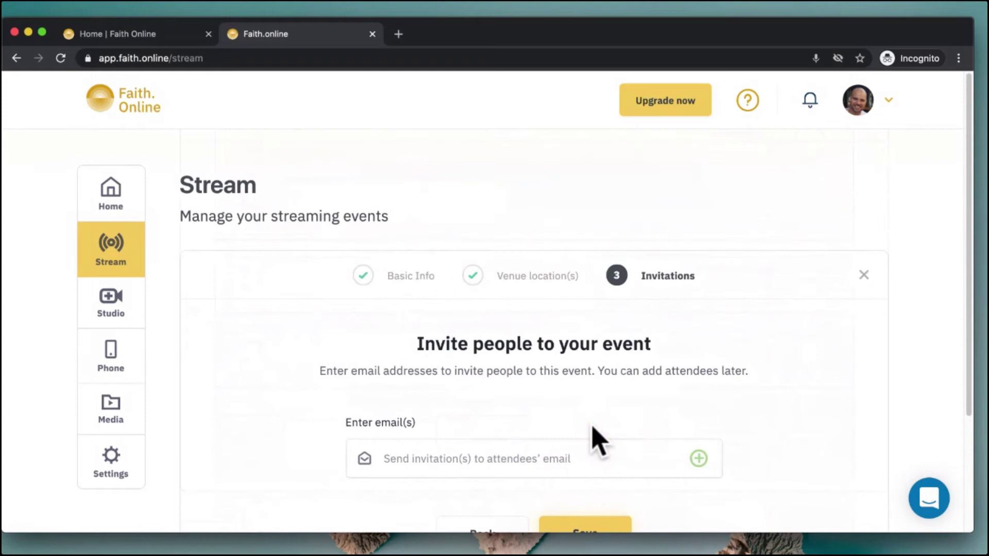
# Save the Thursday Demo Webinar Service event and review its details page with the countdown
pyautogui.scroll(-3, 595, 437)
pyautogui.click(587, 412)
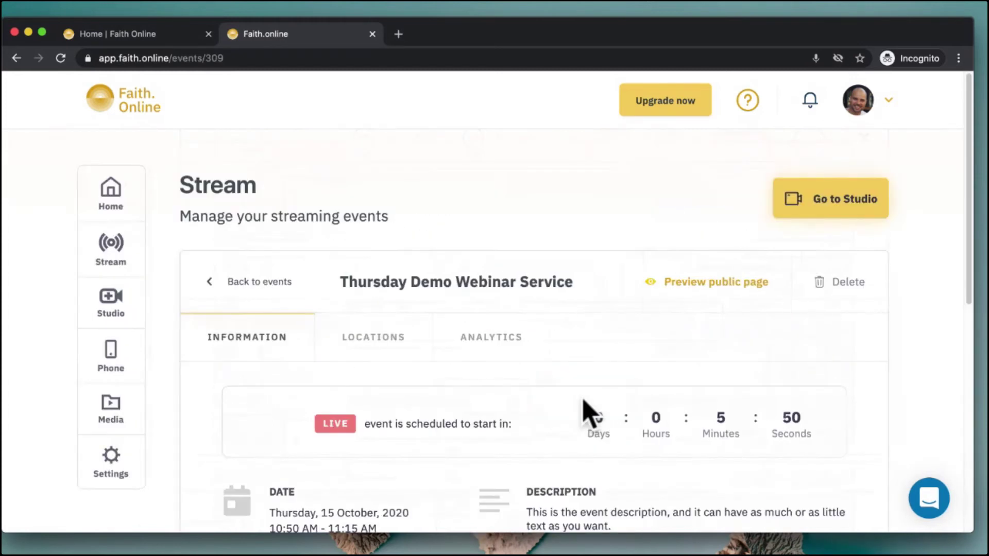
pyautogui.scroll(-3, 590, 412)
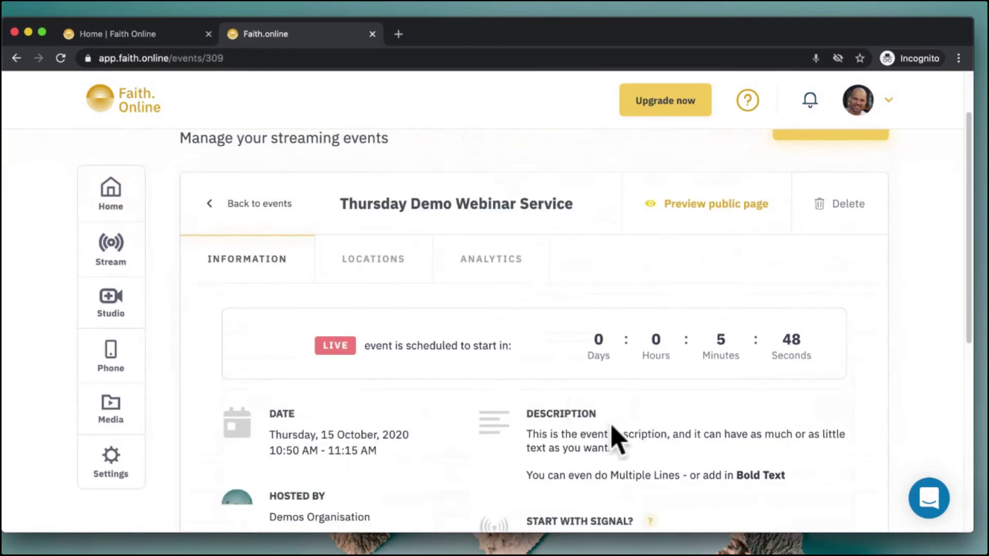
pyautogui.scroll(-5, 607, 380)
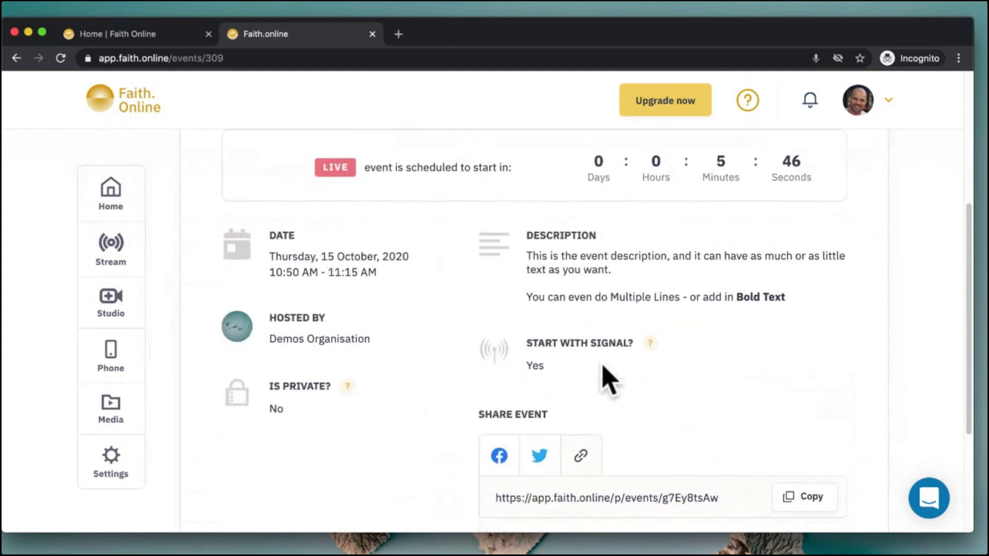
pyautogui.scroll(-2, 609, 380)
pyautogui.scroll(8, 607, 379)
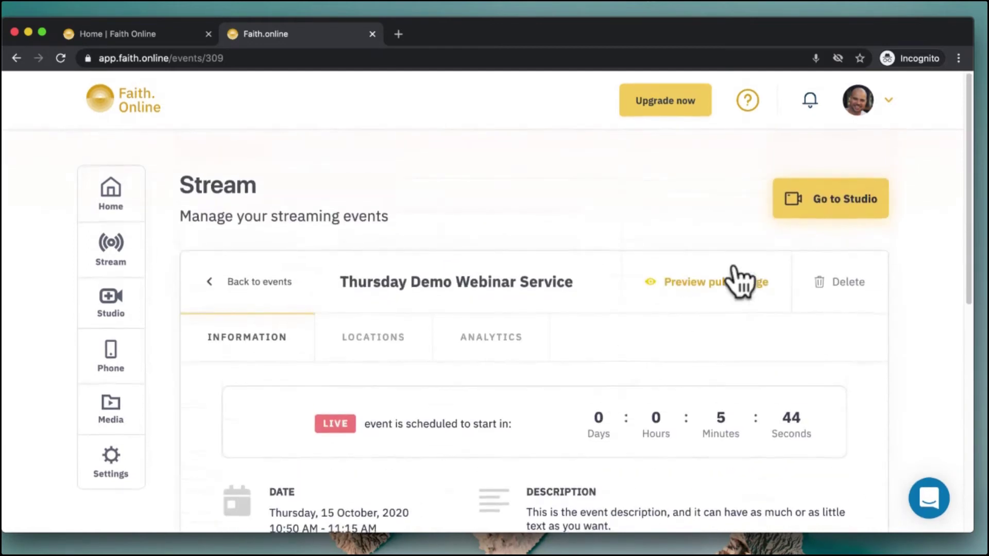
pyautogui.rightClick(726, 278)
# Open the public event page in a new tab and review its countdown, phone and YouTube details
pyautogui.click(734, 284)
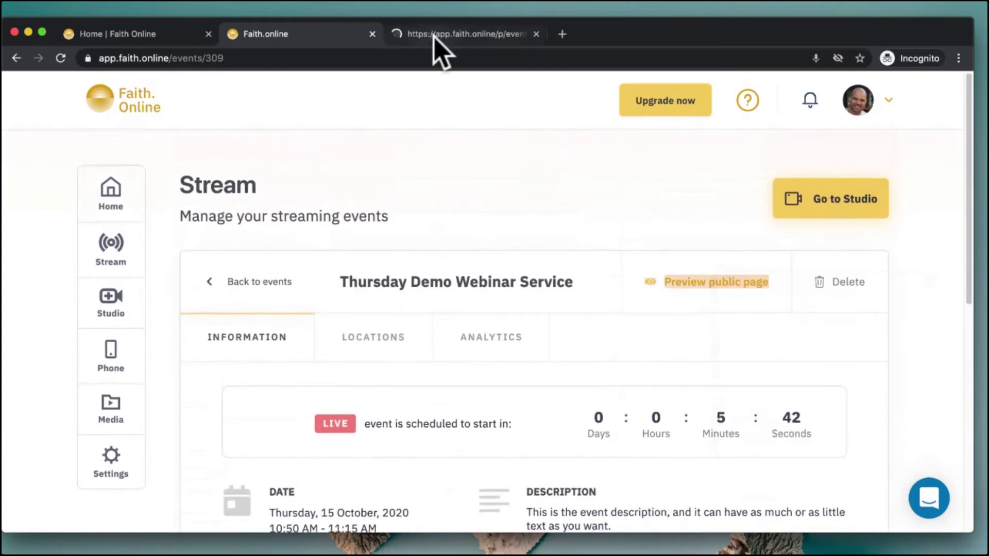
pyautogui.click(434, 35)
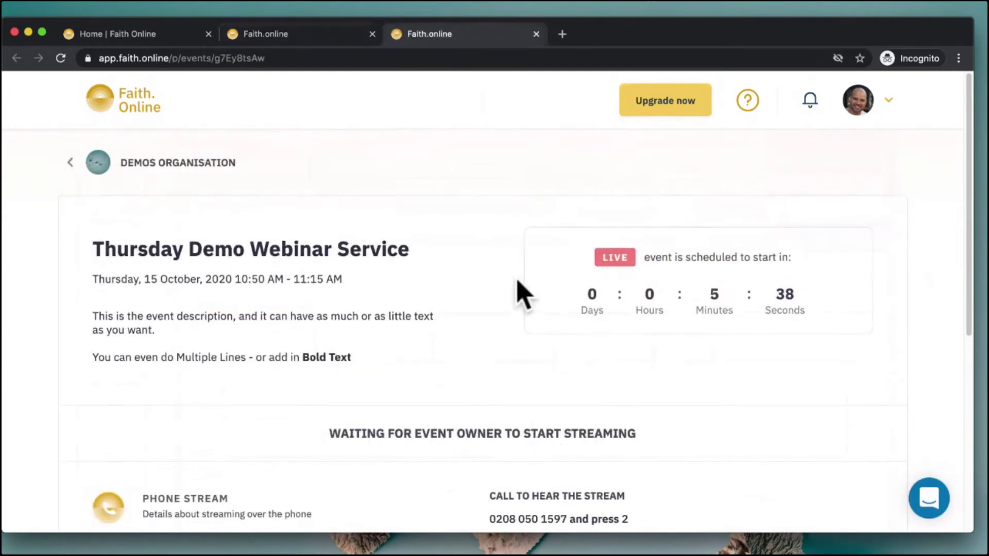
pyautogui.scroll(-5, 466, 309)
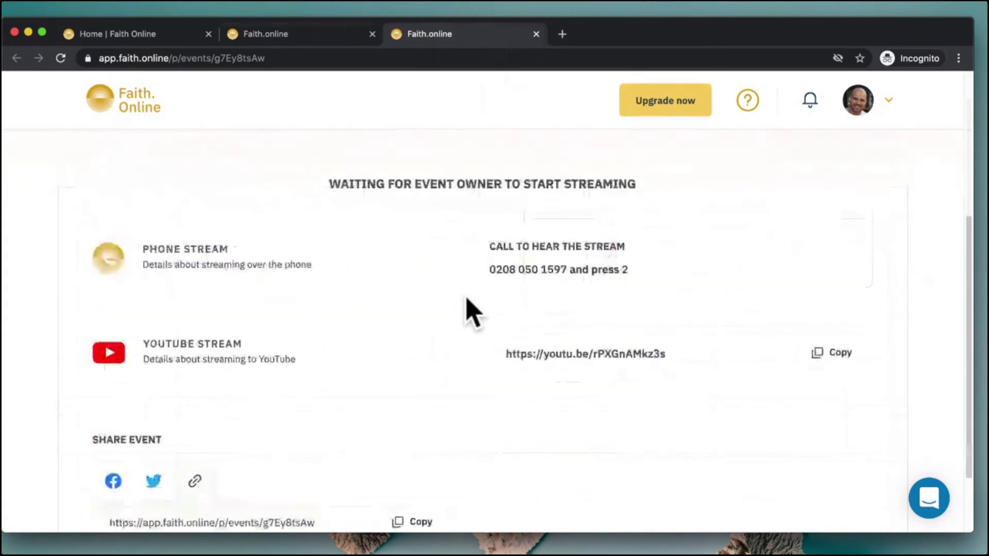
pyautogui.scroll(3, 427, 280)
pyautogui.scroll(-1, 423, 278)
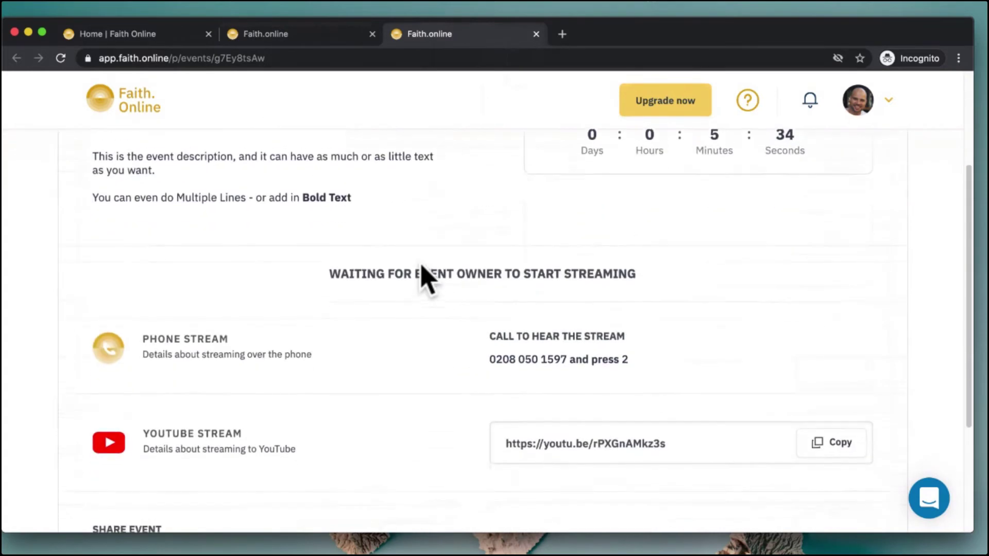
pyautogui.moveTo(159, 333); pyautogui.dragTo(544, 353)
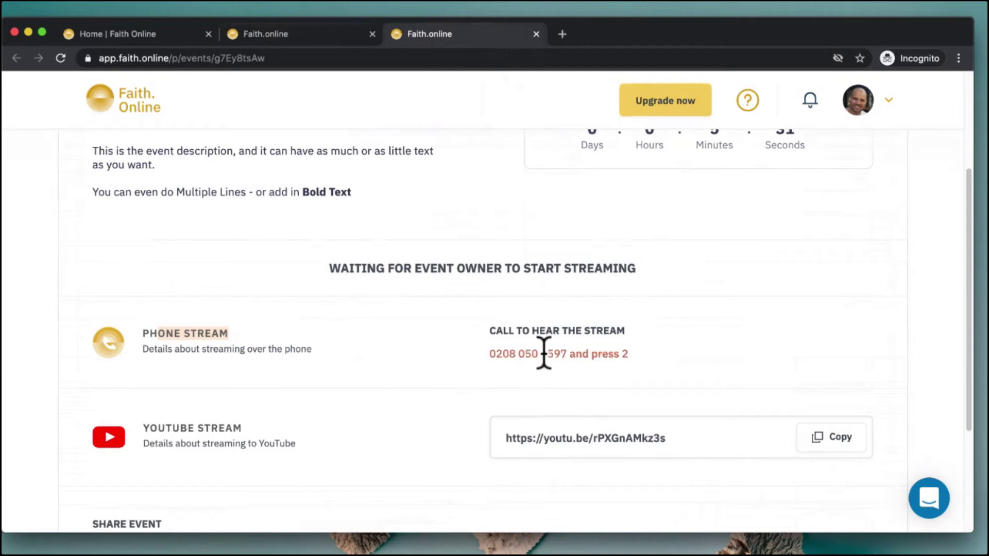
pyautogui.click(188, 441)
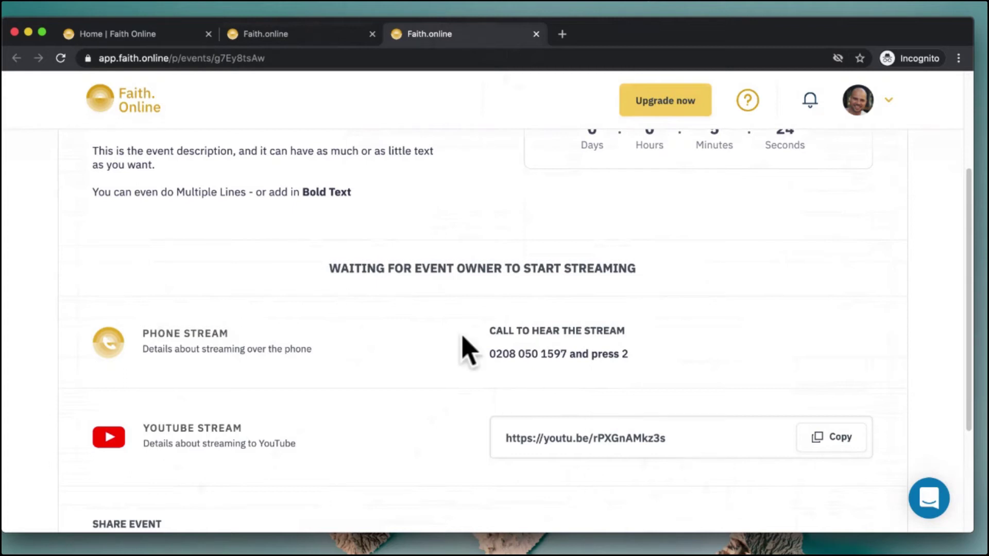
pyautogui.scroll(3, 463, 349)
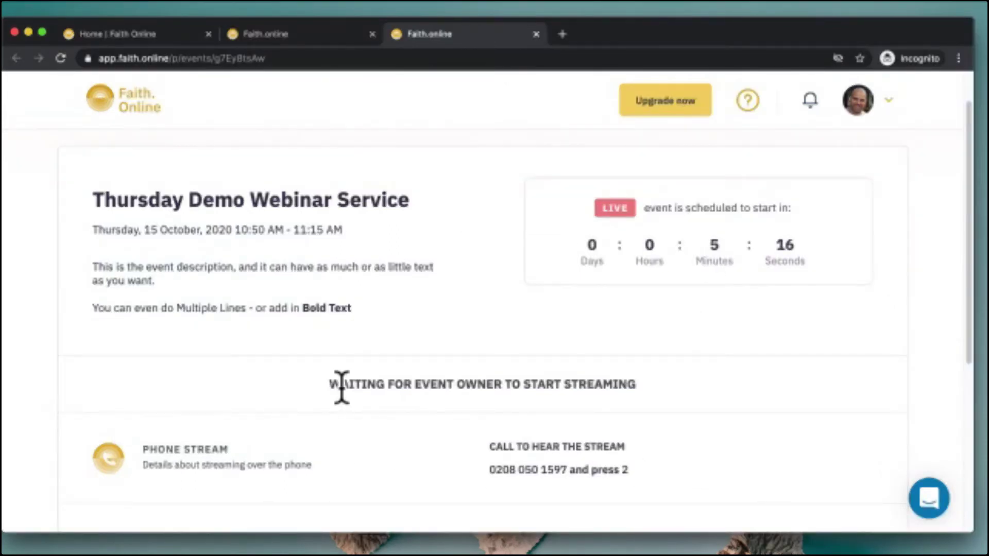
pyautogui.moveTo(324, 382); pyautogui.dragTo(656, 382)
pyautogui.click(454, 385)
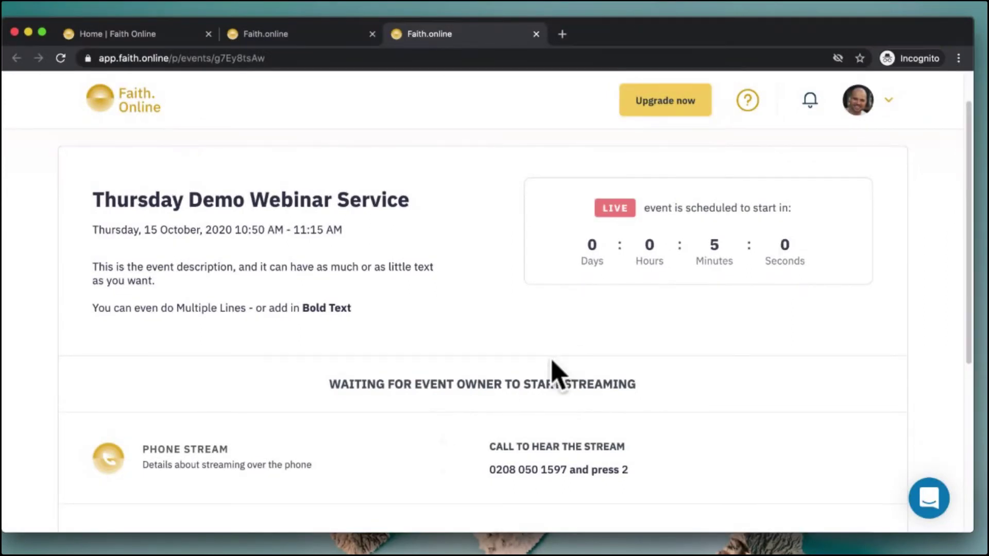
pyautogui.scroll(-5, 552, 360)
pyautogui.scroll(4, 512, 361)
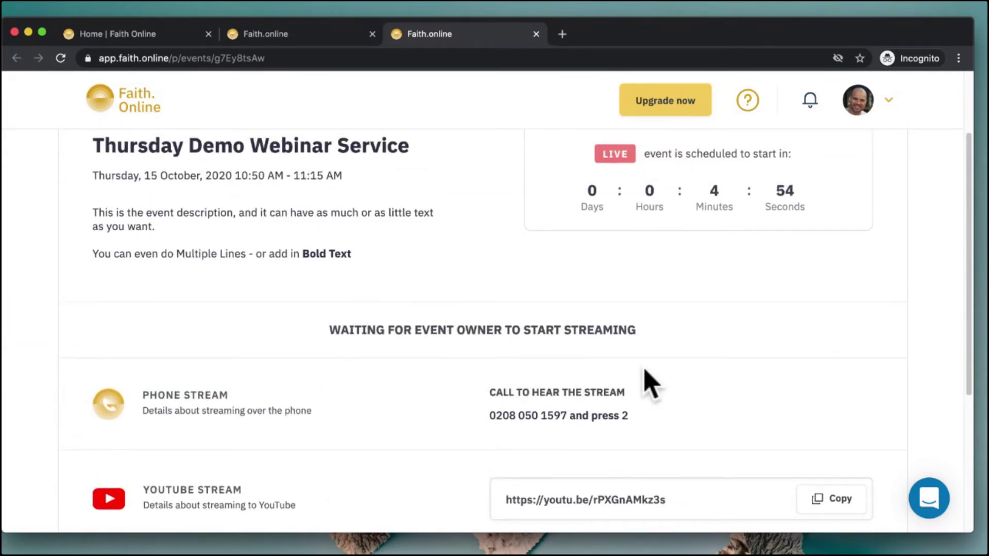
pyautogui.scroll(3, 371, 303)
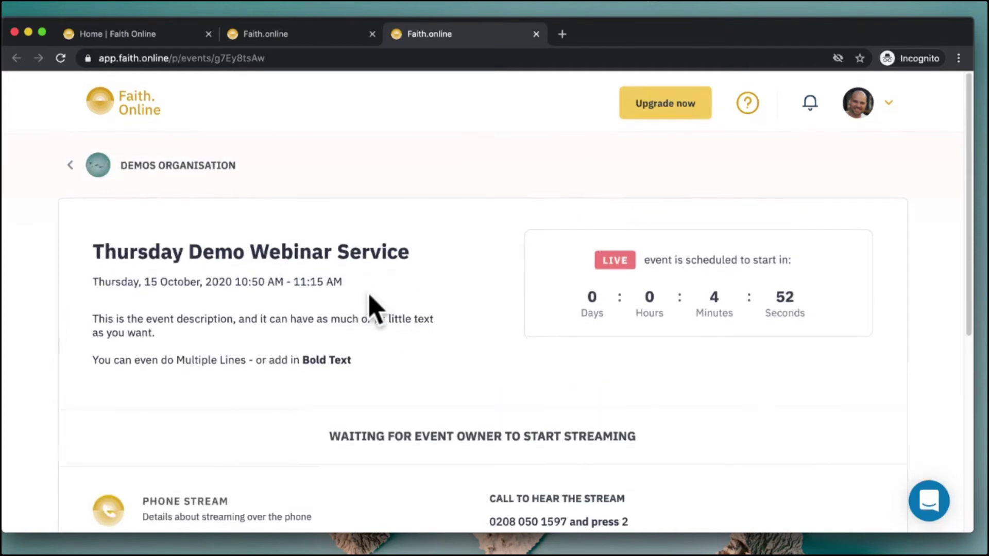
# View the Demos Organisation public profile and its event calendar
pyautogui.click(220, 162)
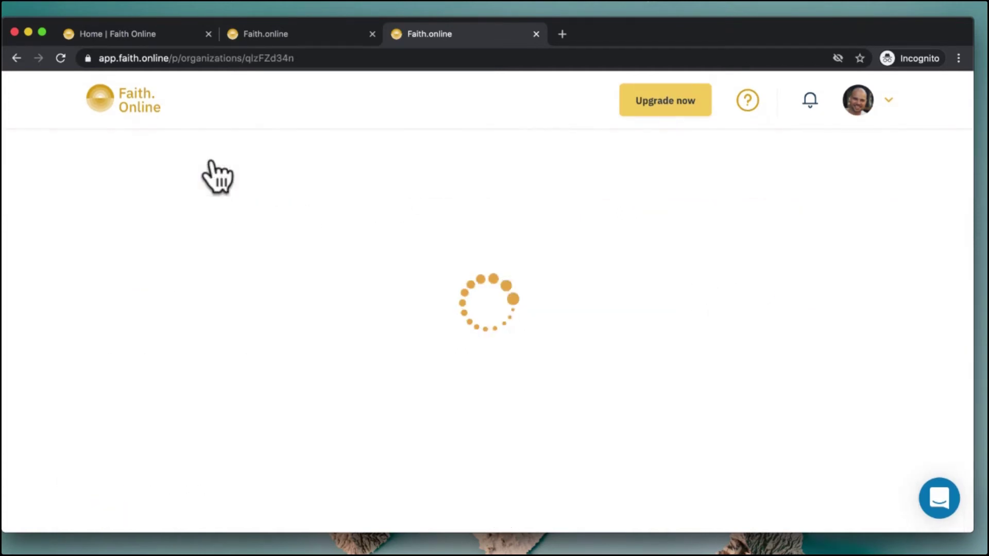
pyautogui.scroll(-10, 819, 332)
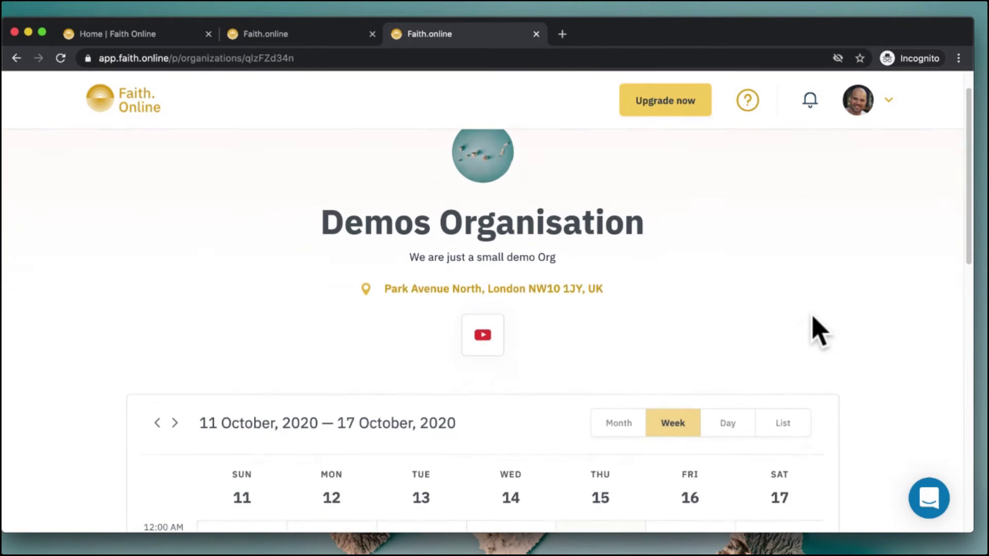
pyautogui.scroll(-5, 819, 332)
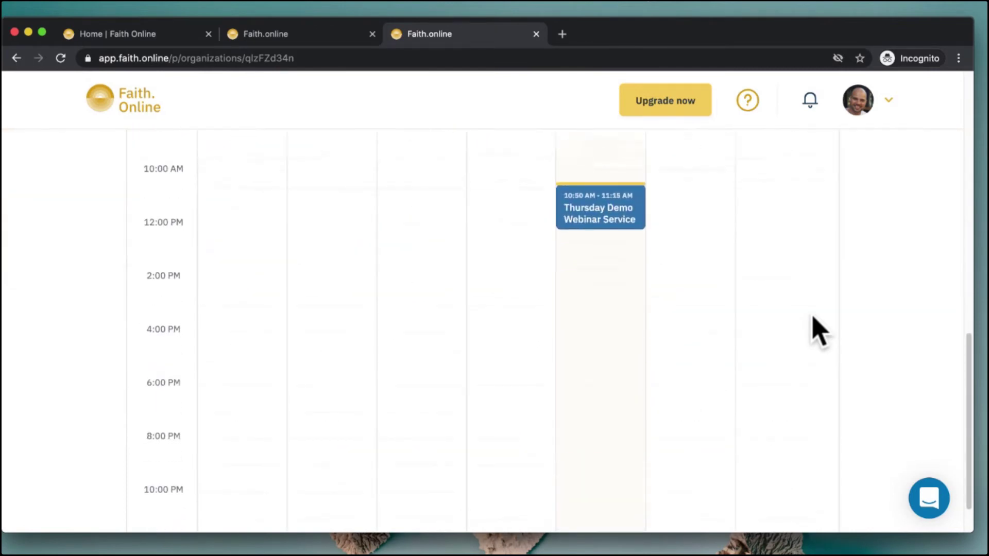
pyautogui.scroll(15, 818, 332)
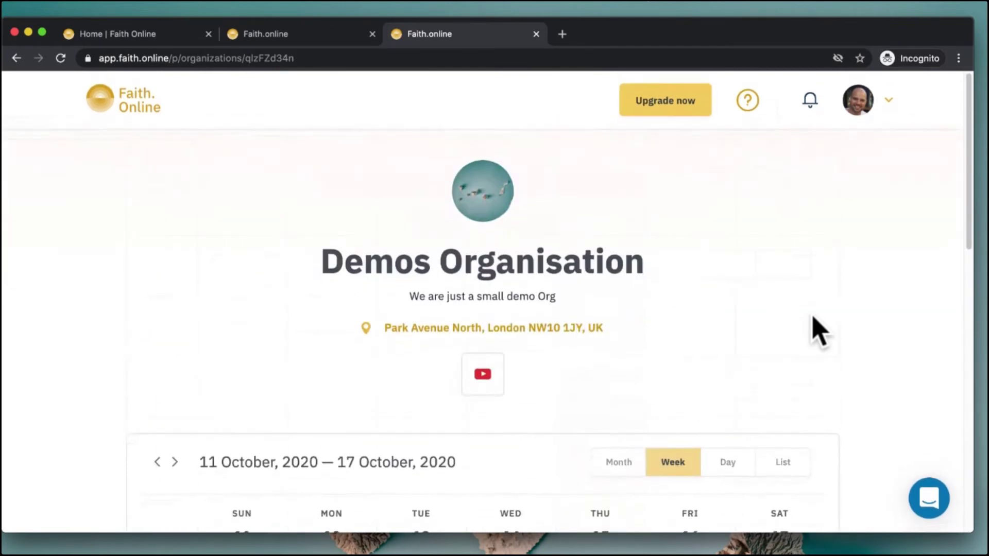
pyautogui.moveTo(314, 267); pyautogui.dragTo(656, 269)
pyautogui.moveTo(403, 297); pyautogui.dragTo(547, 299)
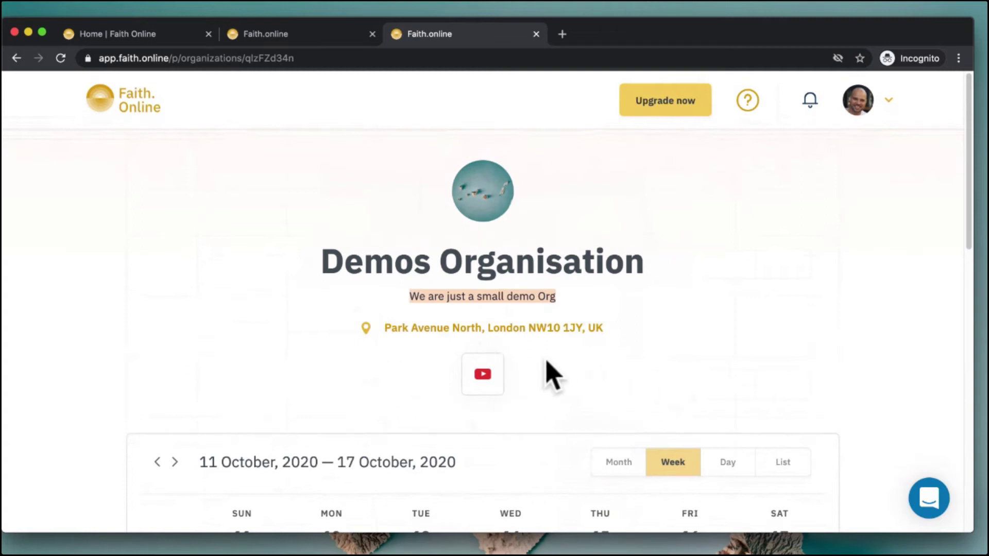
pyautogui.scroll(-10, 557, 376)
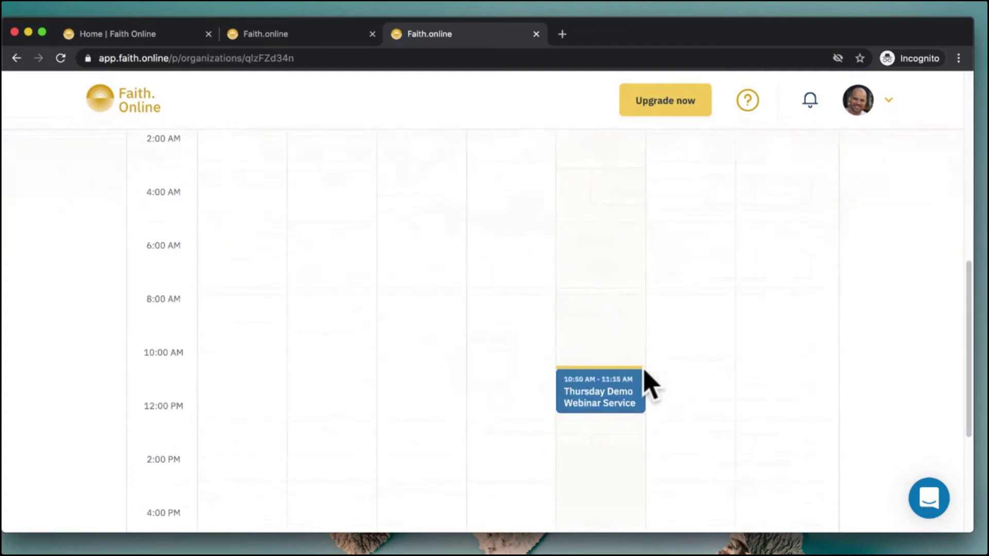
# Open the Thursday Demo Webinar Service public event page from the calendar
pyautogui.click(614, 404)
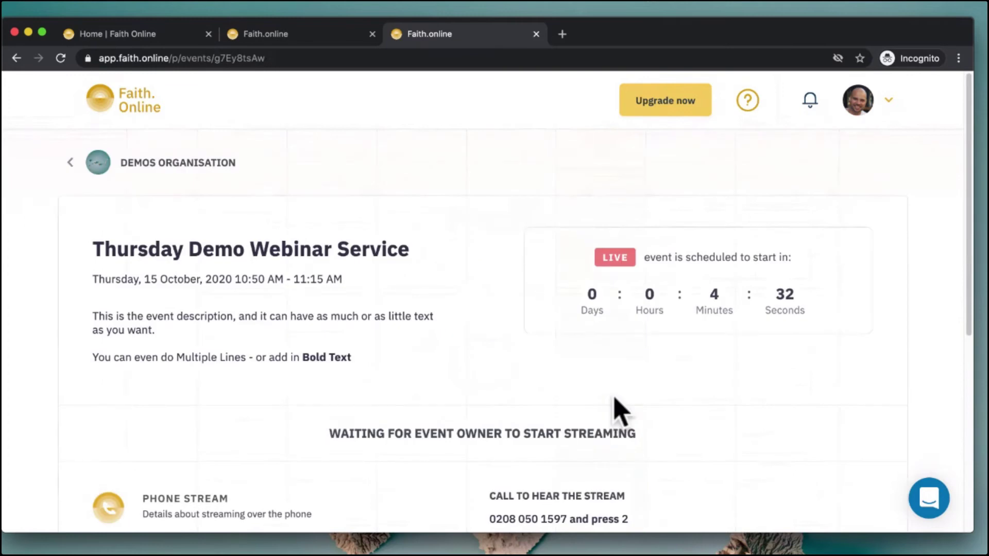
pyautogui.scroll(-4, 615, 407)
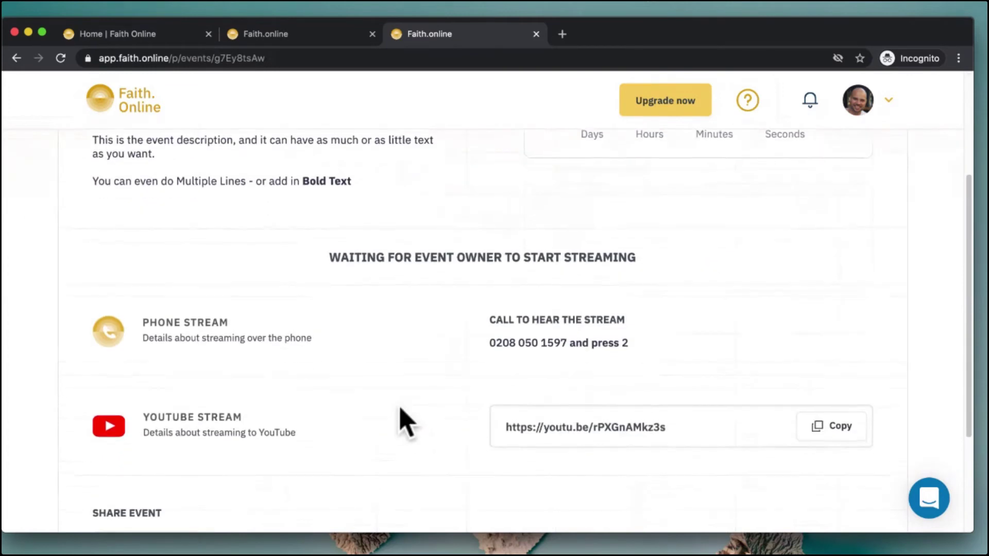
pyautogui.scroll(1, 402, 419)
pyautogui.scroll(-1, 402, 419)
pyautogui.scroll(2, 304, 309)
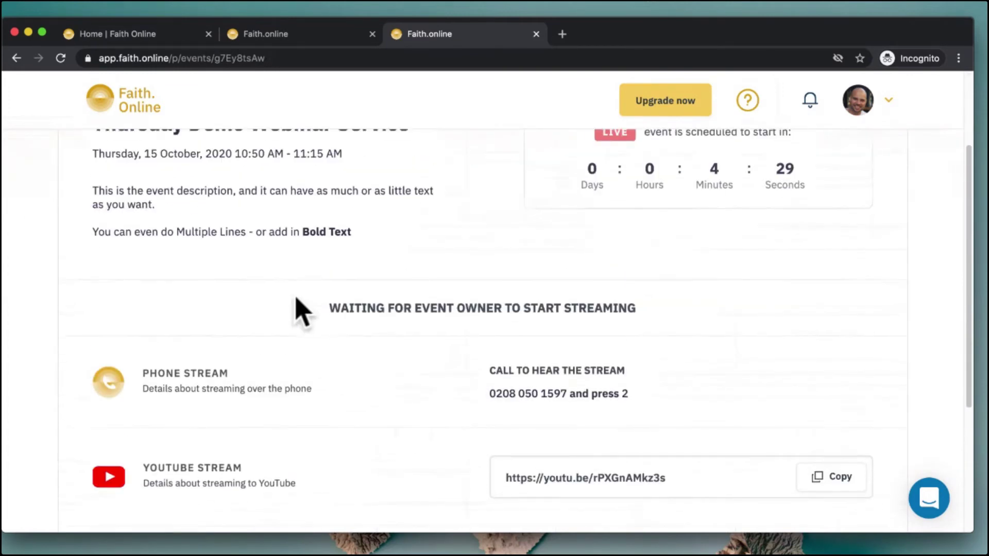
pyautogui.scroll(4, 468, 355)
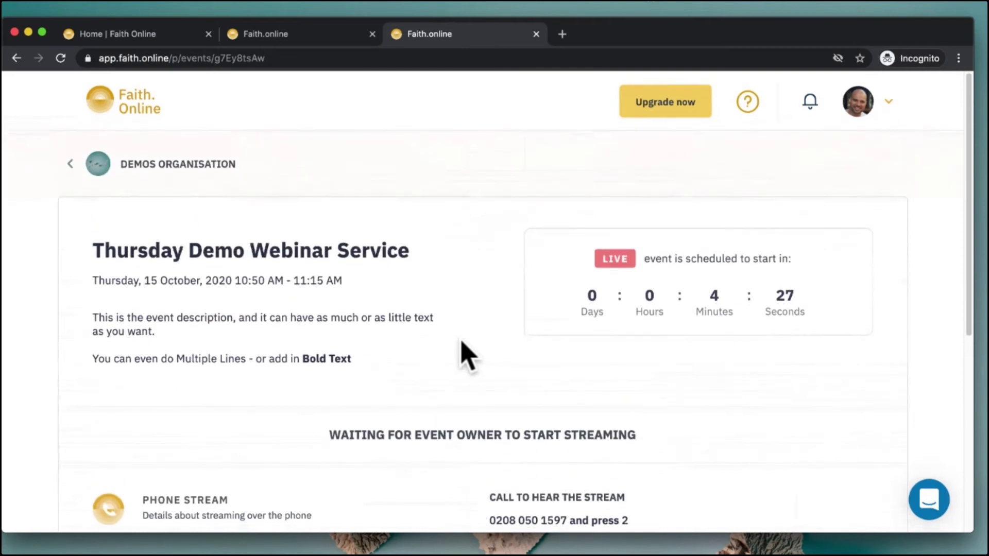
# Return to the admin tab's streaming events calendar
pyautogui.click(69, 163)
pyautogui.click(285, 33)
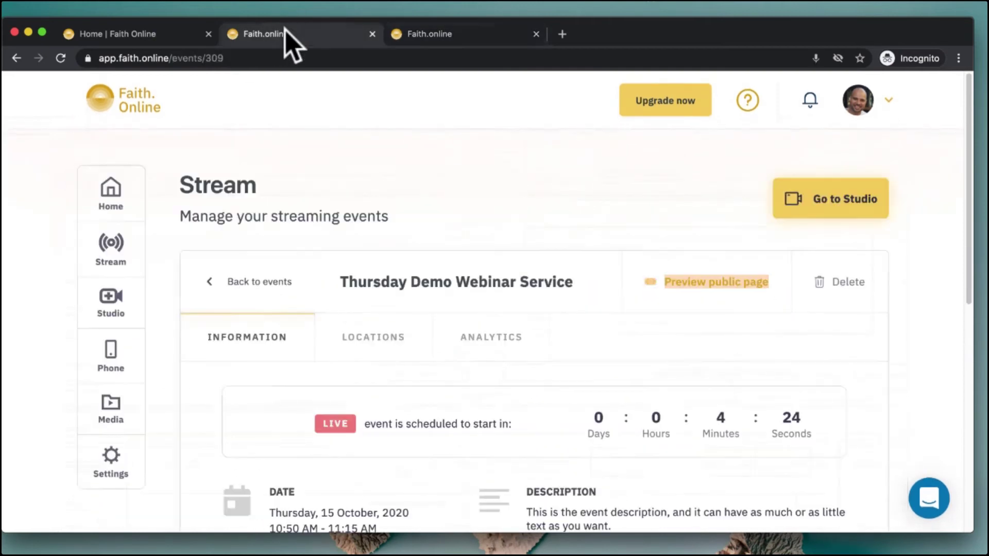
pyautogui.click(110, 247)
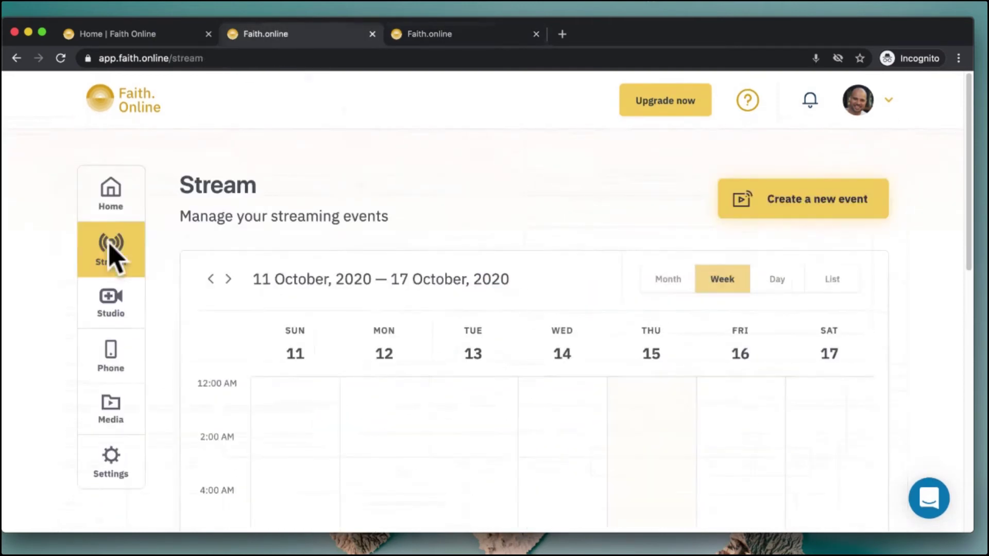
# Create the new Attendance event running 6:50 PM to 7:05 PM on 15 October 2020
pyautogui.click(764, 219)
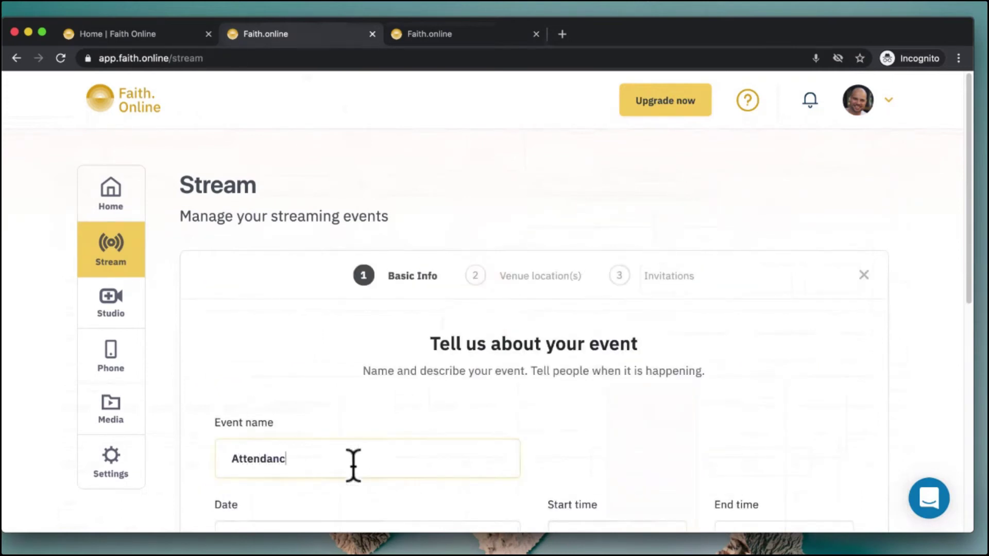
pyautogui.scroll(-6, 667, 401)
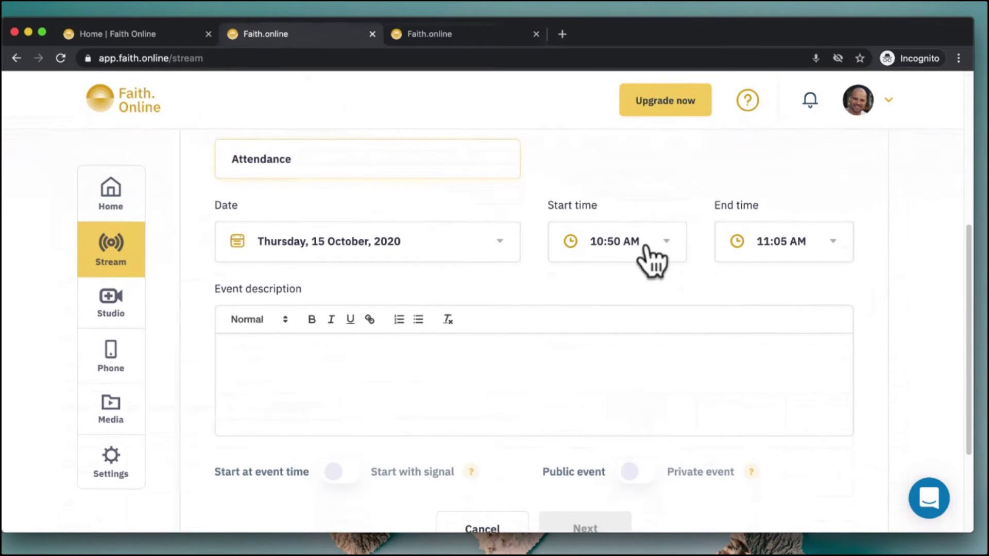
pyautogui.click(650, 259)
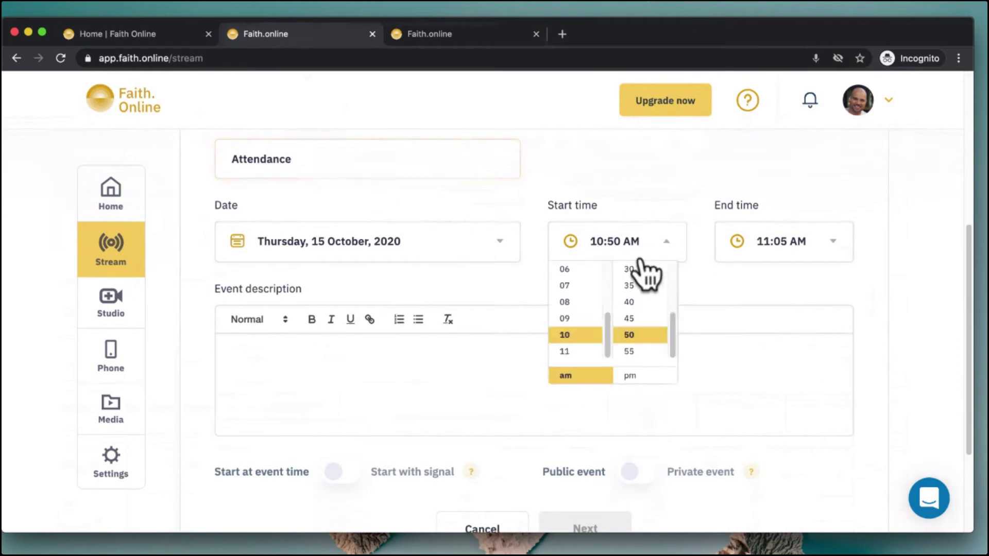
pyautogui.click(569, 269)
pyautogui.click(630, 376)
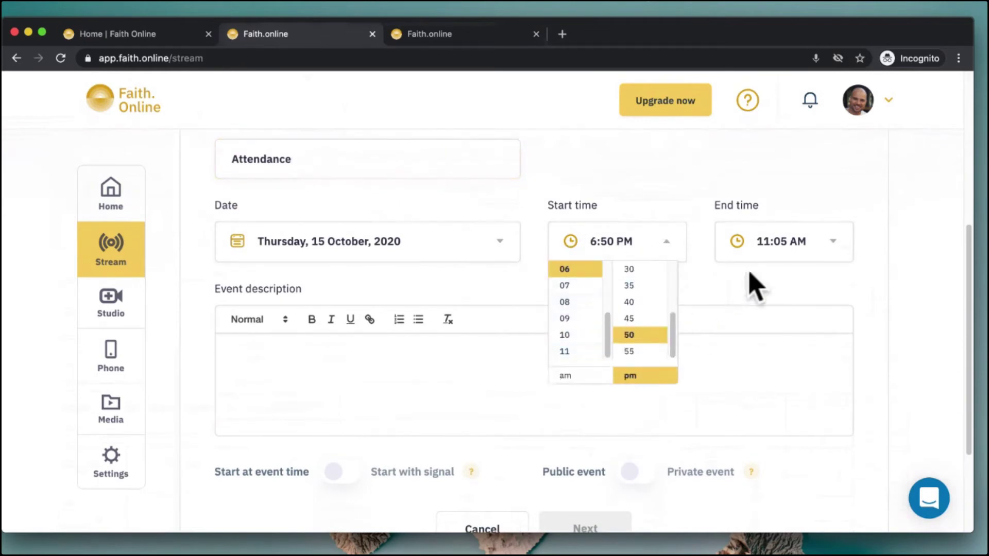
pyautogui.click(771, 255)
pyautogui.click(734, 286)
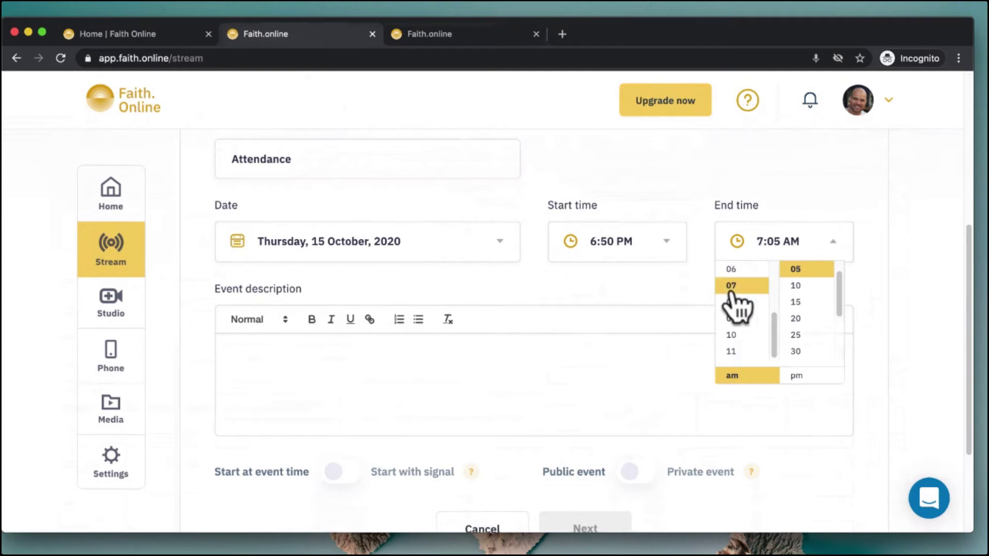
pyautogui.click(797, 377)
# Describe it as 'This is another demo' and continue to venue locations
pyautogui.scroll(-2, 509, 309)
pyautogui.click(472, 310)
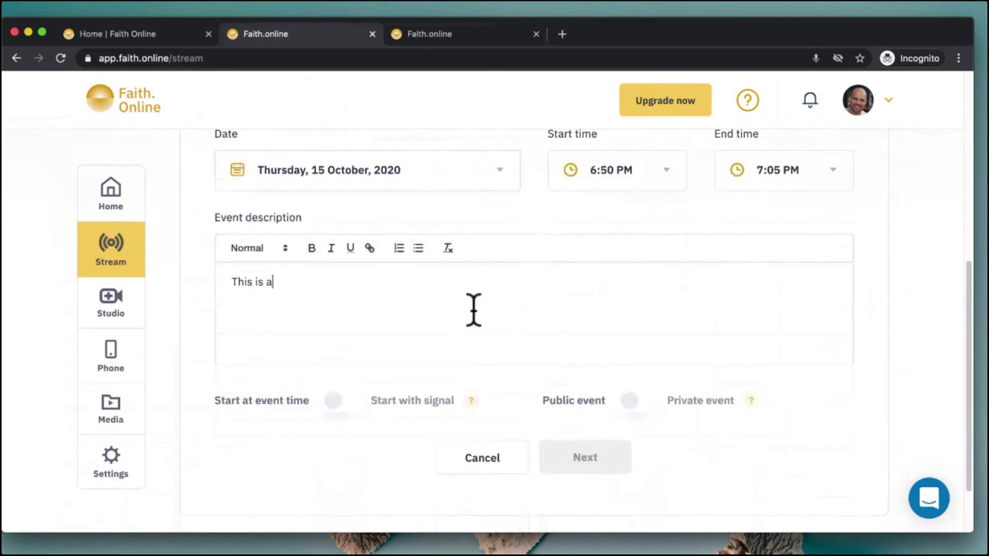
pyautogui.write('This is another demo')
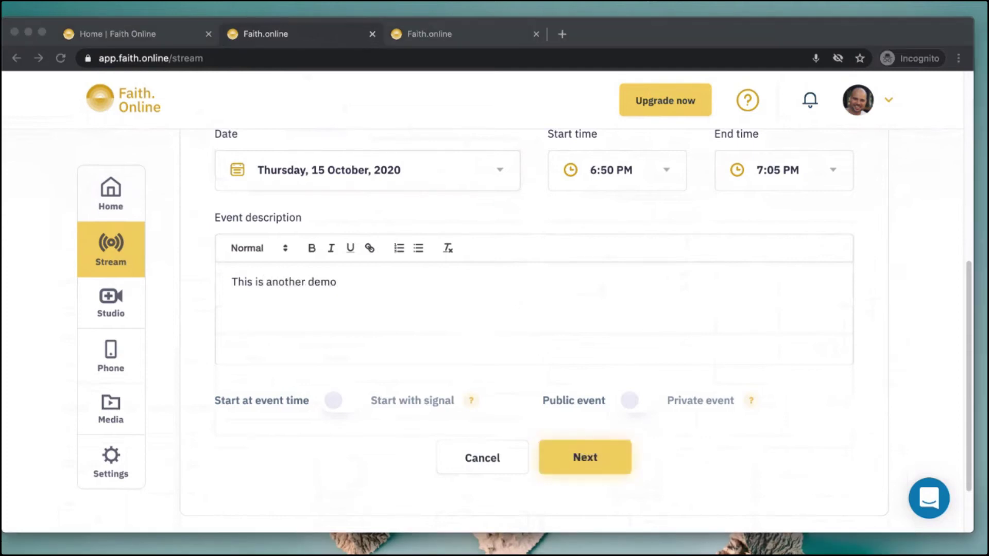
pyautogui.click(888, 311)
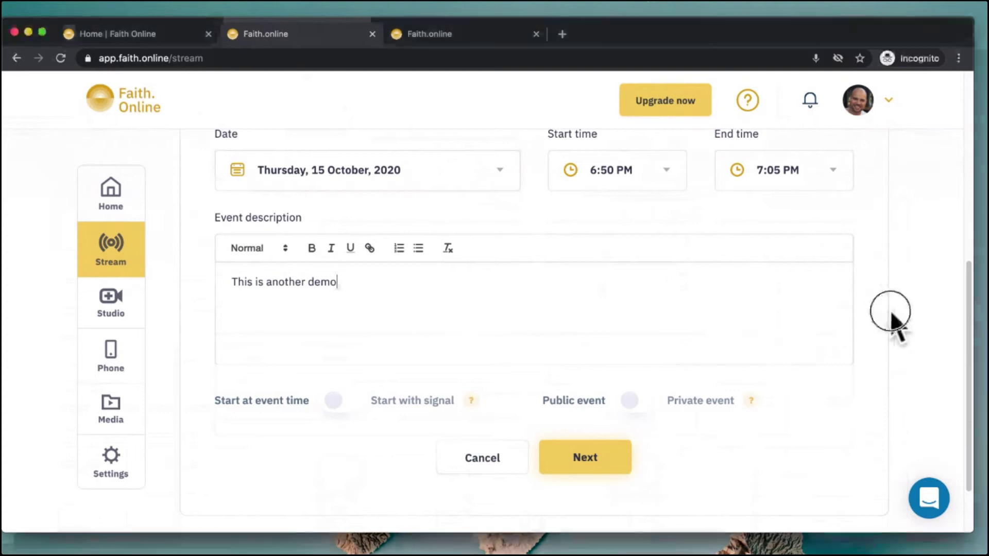
pyautogui.click(590, 459)
pyautogui.scroll(-4, 596, 470)
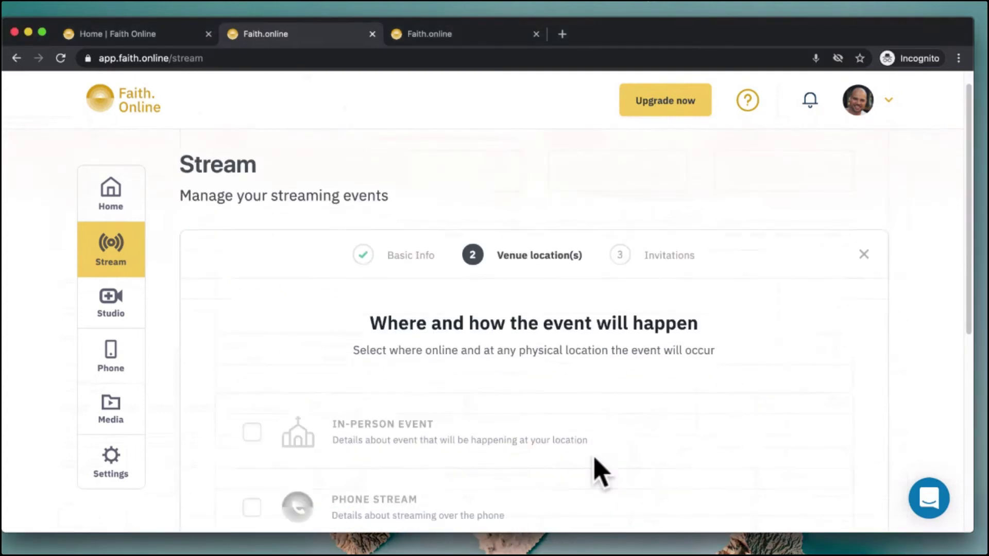
# Make the event in-person and add a Live Service phone stream plus a YouTube stream
pyautogui.click(258, 296)
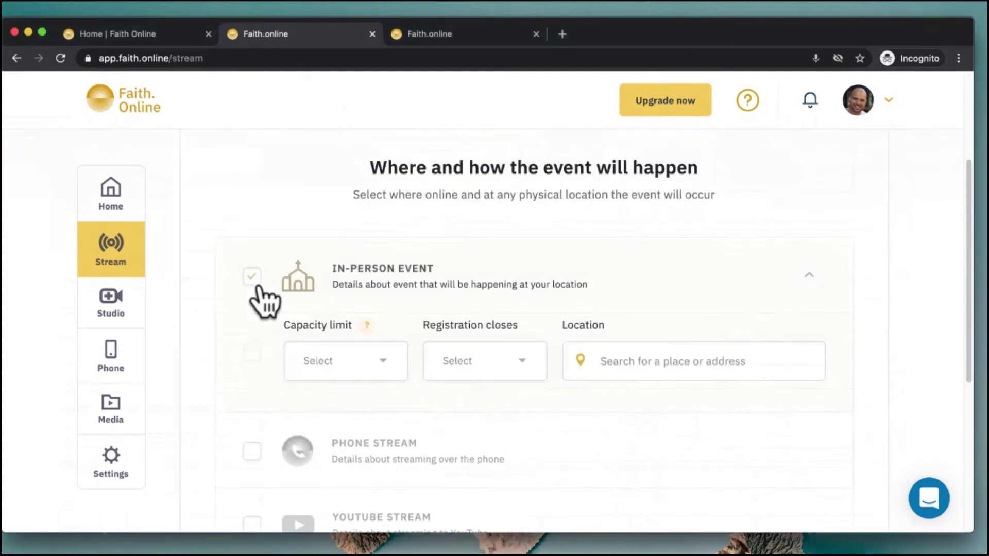
pyautogui.scroll(-3, 268, 325)
pyautogui.click(252, 320)
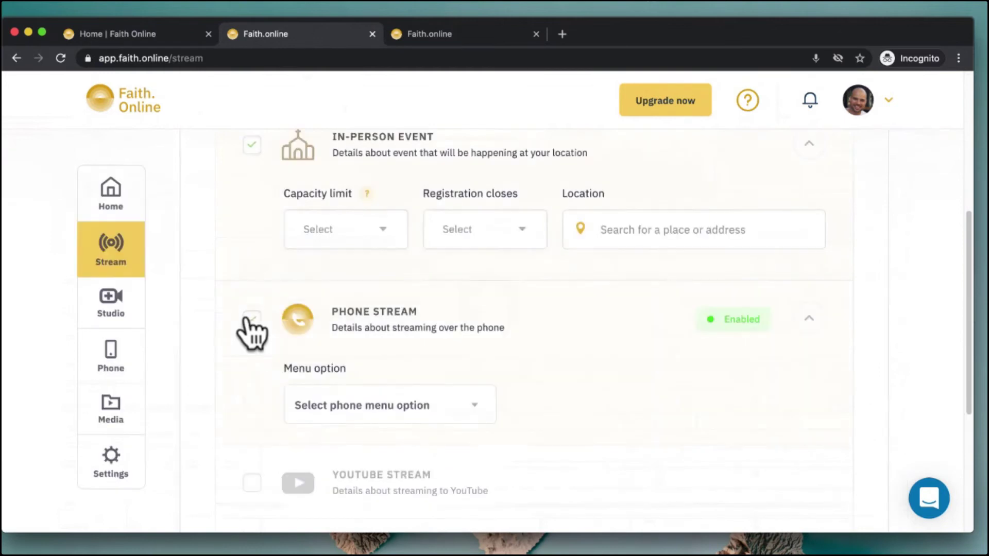
pyautogui.click(340, 407)
pyautogui.click(319, 482)
pyautogui.click(252, 483)
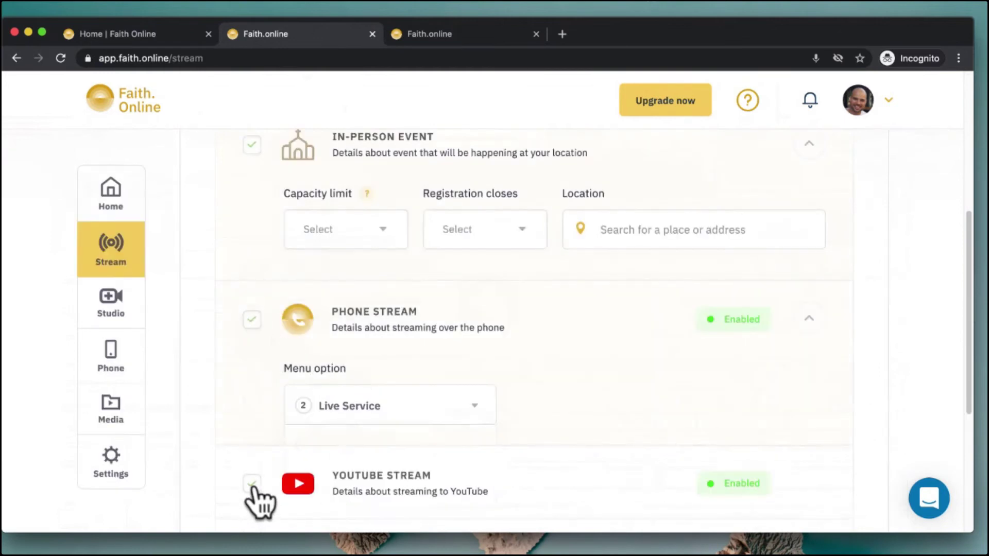
# Limit capacity to 10 attendees and close registration 1 hour before the event
pyautogui.click(381, 231)
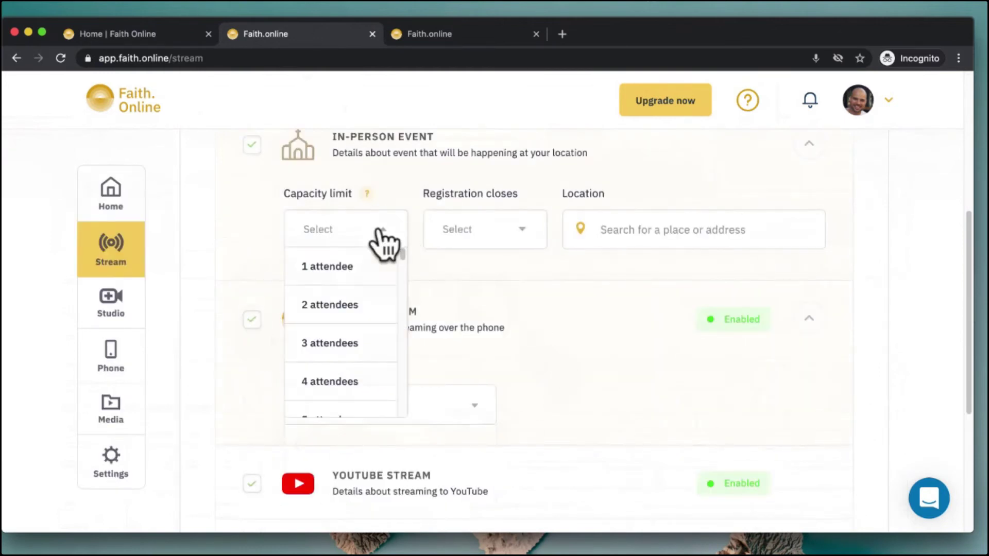
pyautogui.scroll(-3, 375, 309)
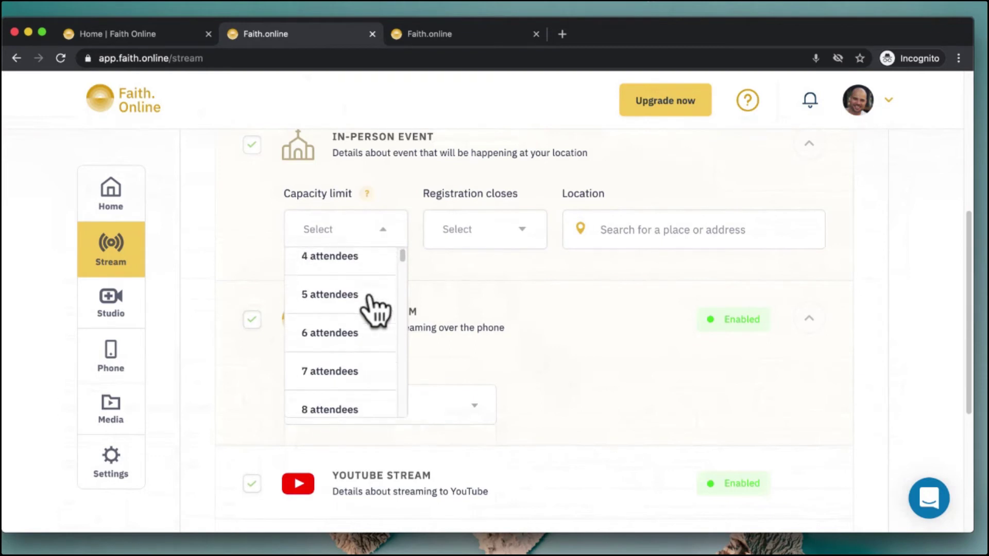
pyautogui.scroll(-4, 374, 309)
pyautogui.click(341, 345)
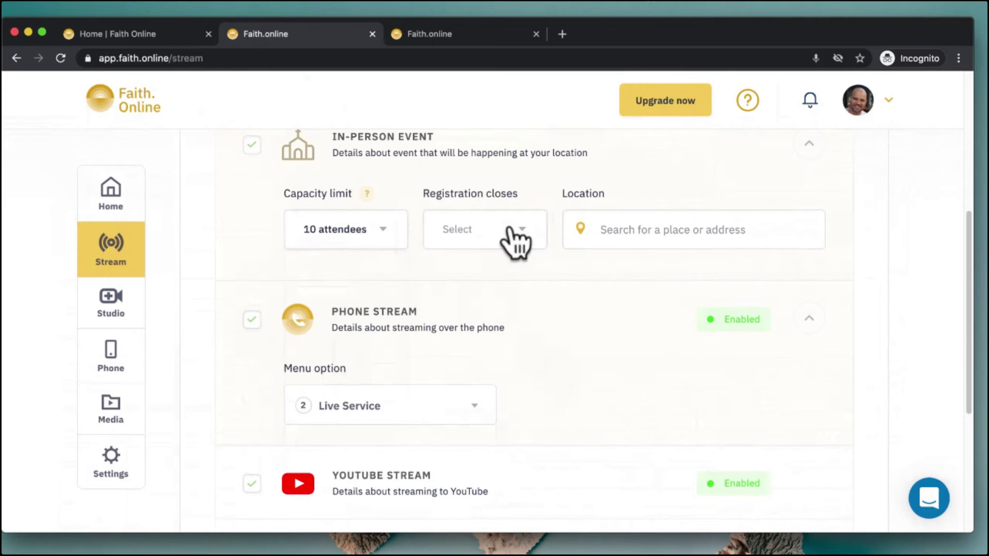
pyautogui.click(510, 229)
pyautogui.click(504, 266)
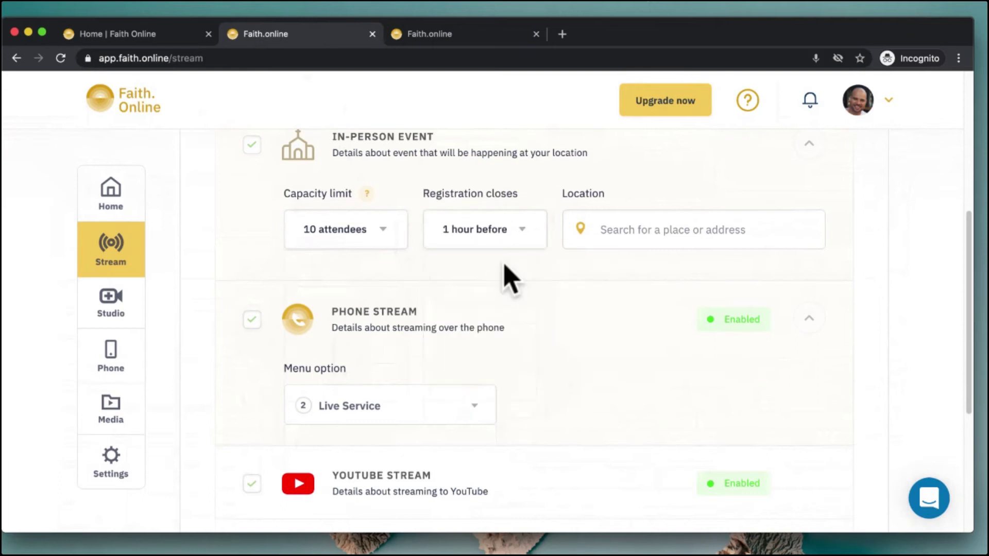
# Set the location to Park Avenue North, London, UK and continue to invitations
pyautogui.click(616, 234)
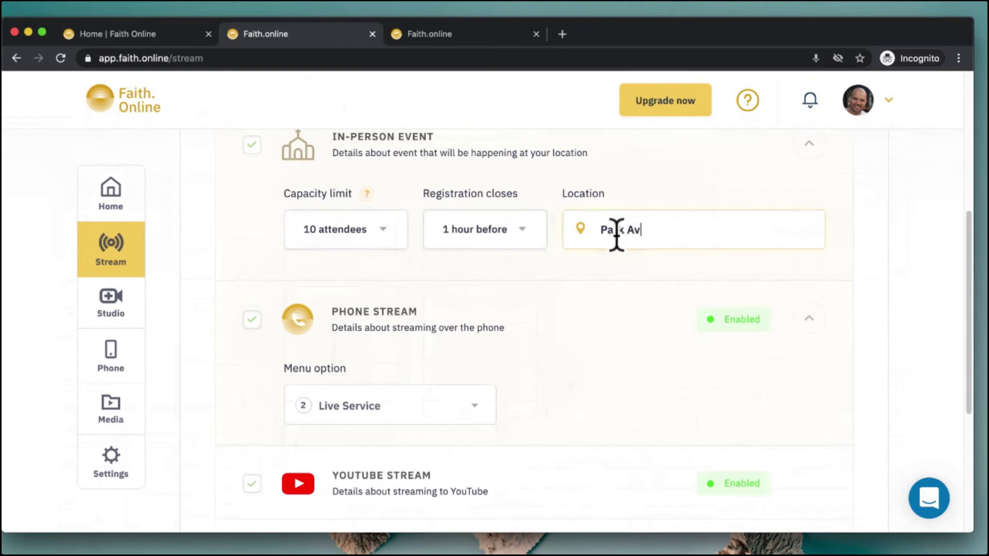
pyautogui.write('Park Avenue North')
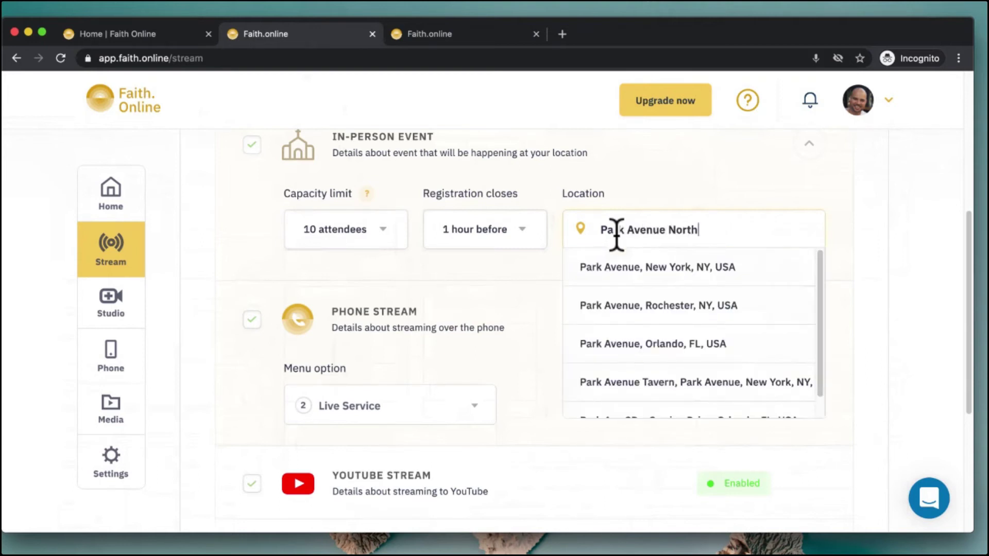
pyautogui.write(', London')
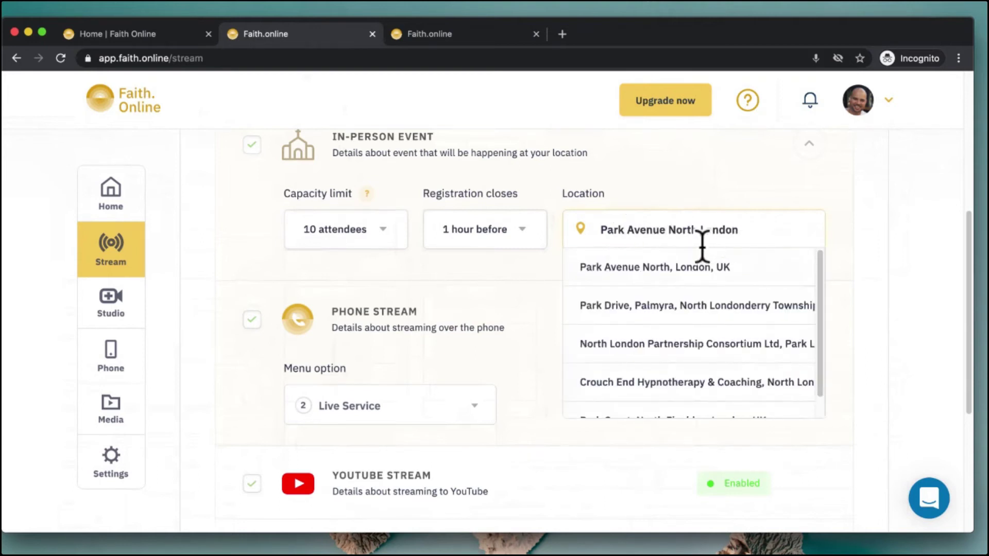
pyautogui.click(675, 269)
pyautogui.scroll(-5, 679, 281)
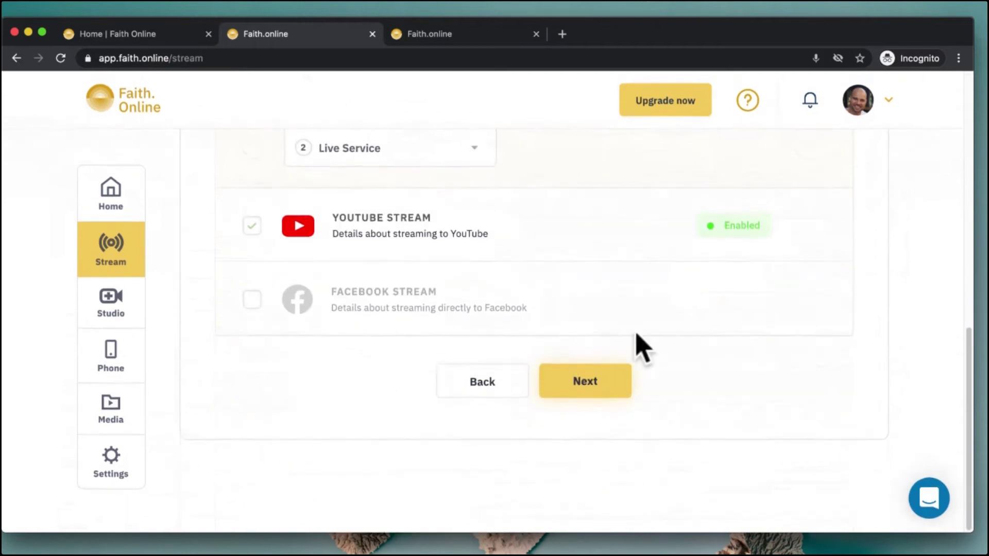
pyautogui.click(597, 384)
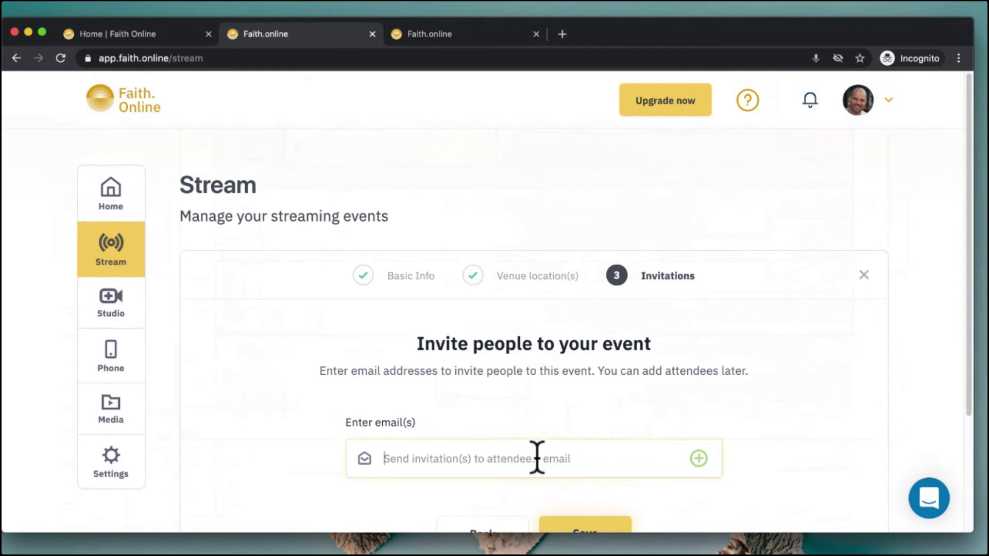
# Save the Attendance event and open its public preview in a new tab
pyautogui.scroll(-3, 669, 417)
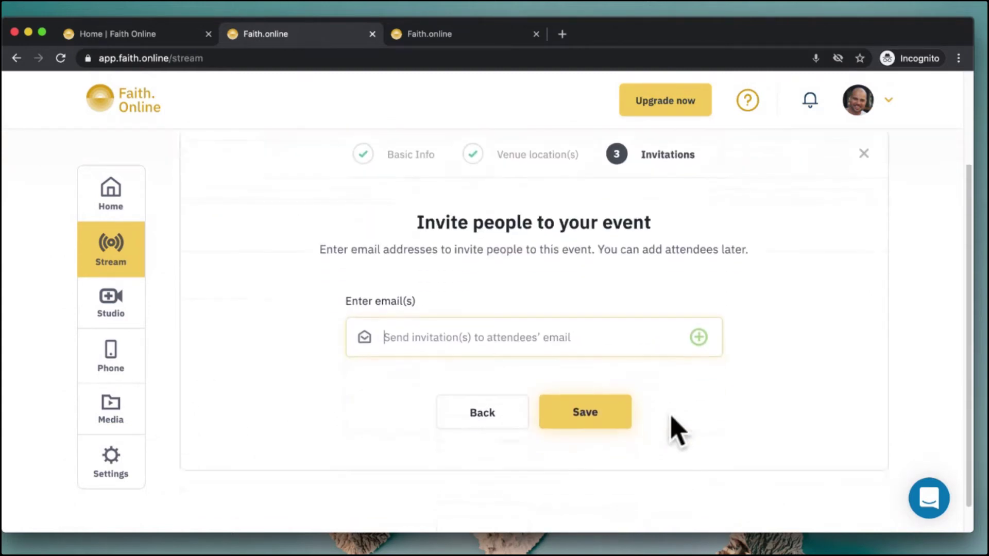
pyautogui.click(591, 407)
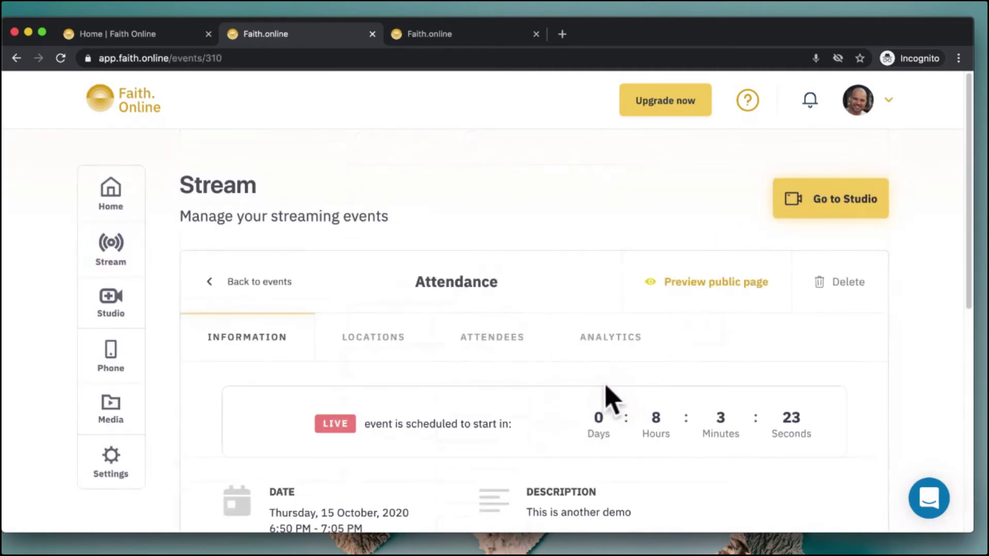
pyautogui.rightClick(728, 275)
pyautogui.click(752, 282)
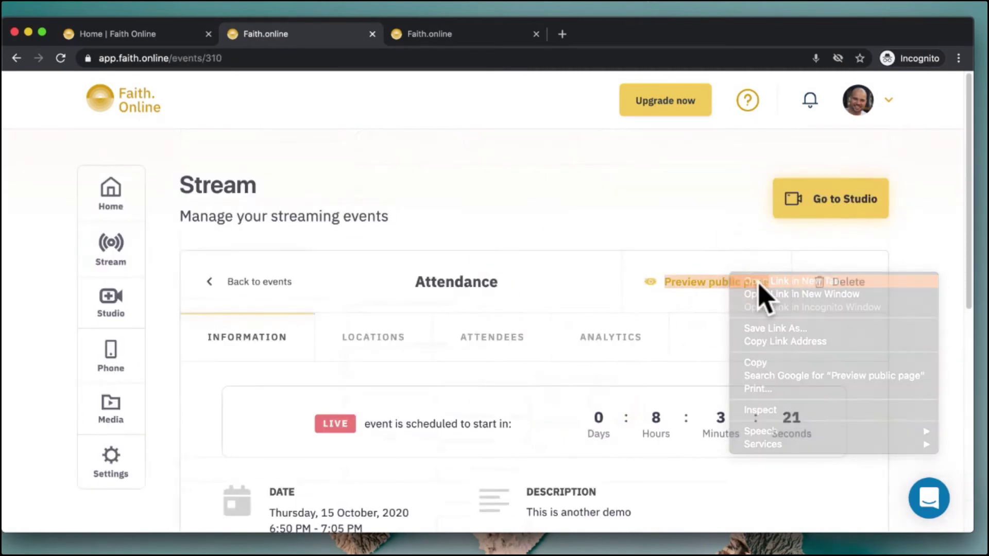
pyautogui.click(472, 34)
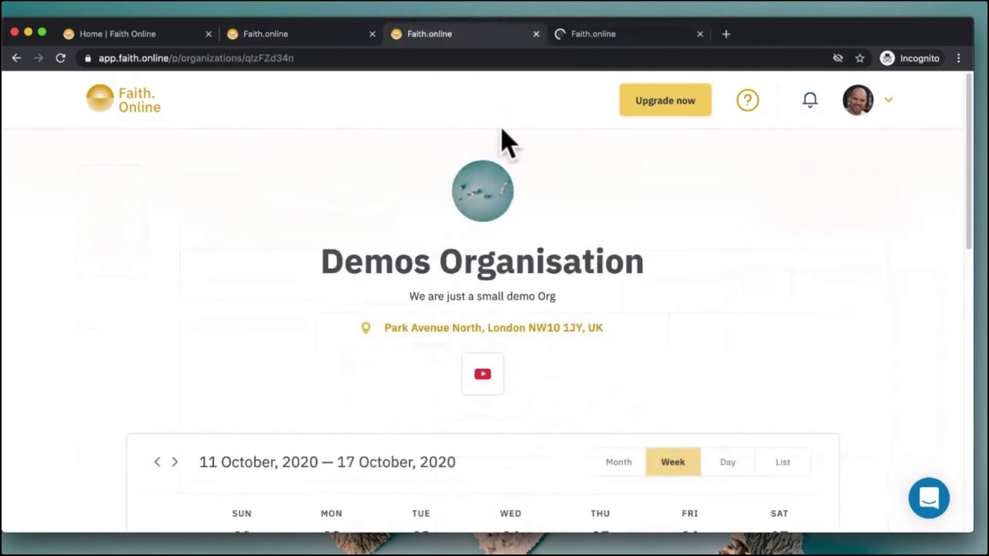
# Open the Thursday Demo Webinar Service public page from the calendar, then the Attendance preview
pyautogui.scroll(-5, 521, 211)
pyautogui.scroll(-5, 525, 221)
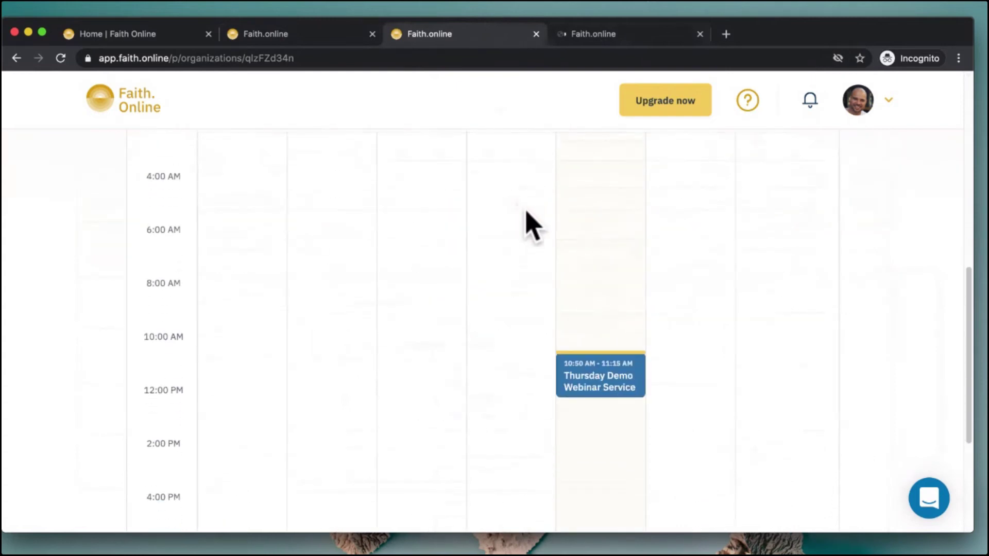
pyautogui.click(618, 379)
pyautogui.scroll(-5, 615, 385)
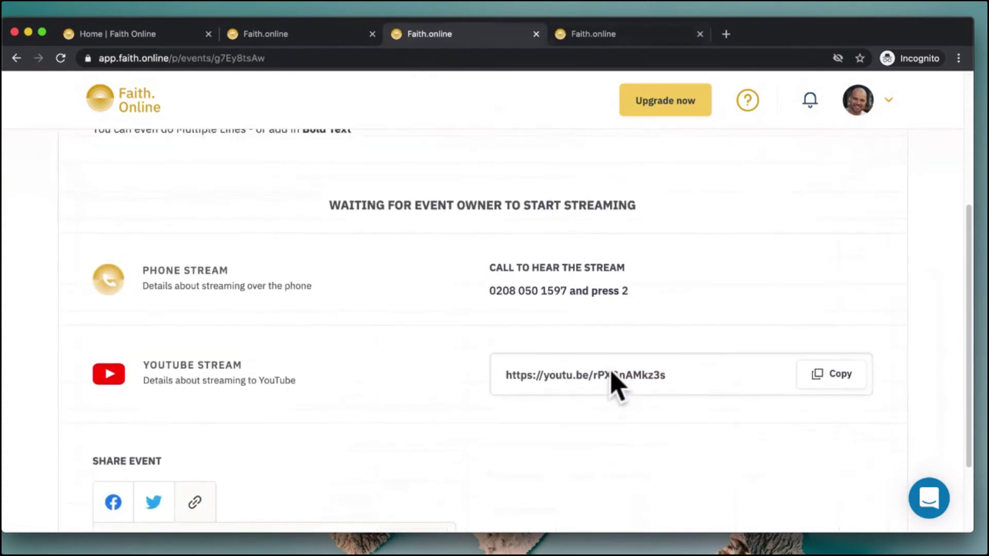
pyautogui.click(637, 36)
# Register a new in-person attendee with their first name, last name, phone number and e-mail
pyautogui.scroll(-2, 473, 342)
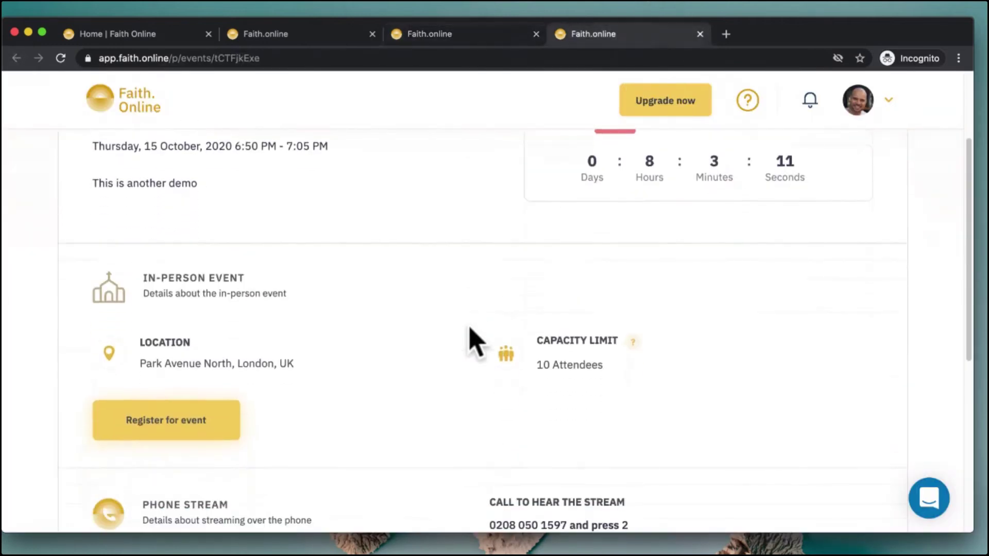
pyautogui.tripleClick(145, 292)
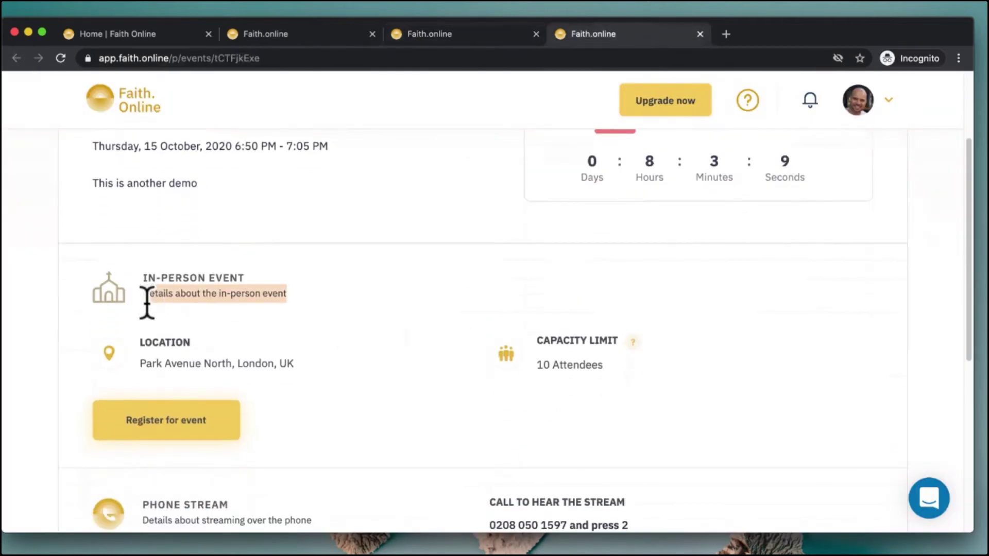
pyautogui.click(258, 384)
pyautogui.click(187, 421)
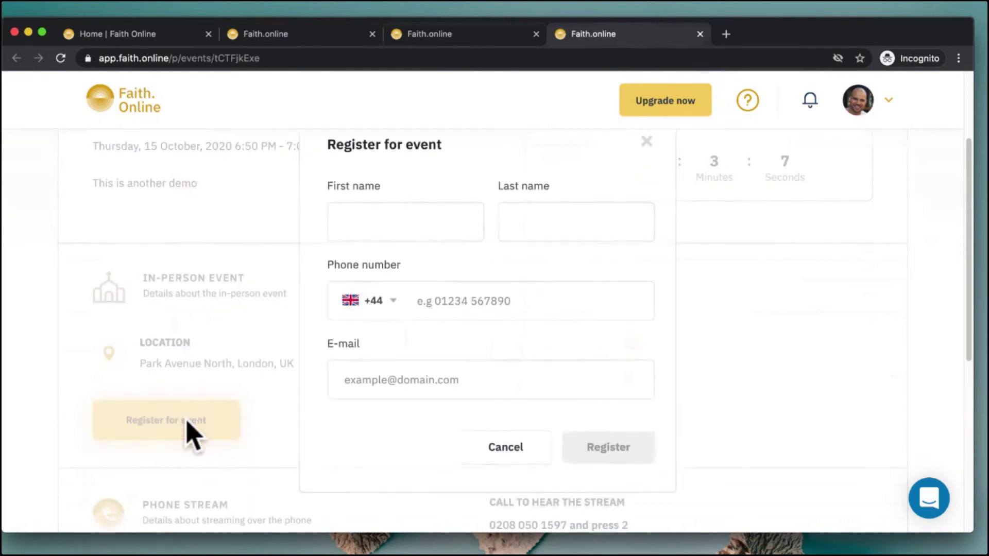
pyautogui.click(420, 214)
pyautogui.write('Omar')
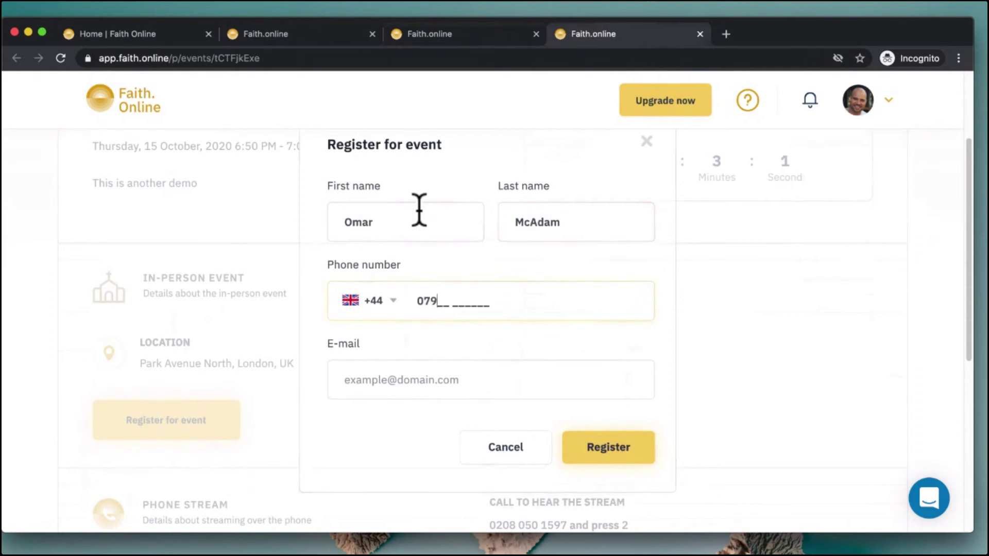
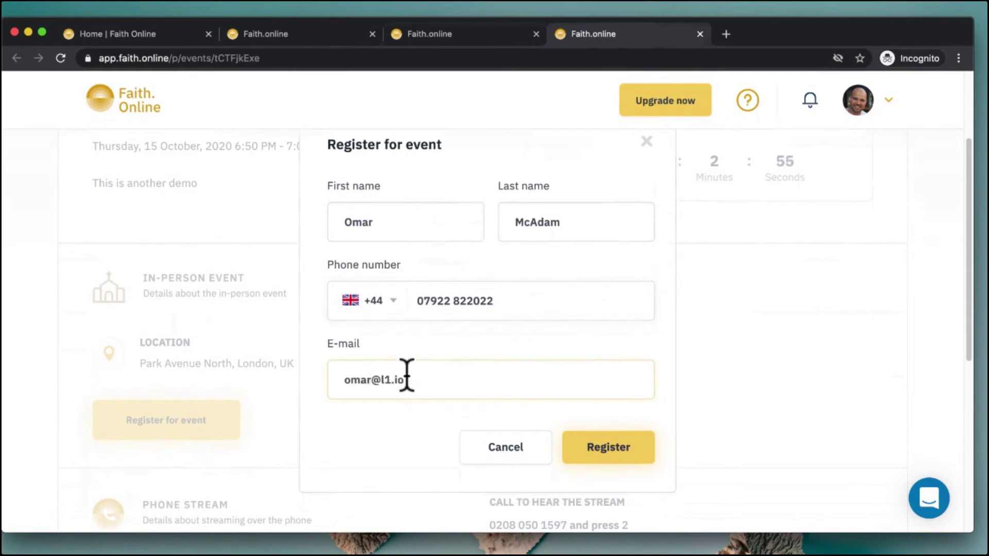
pyautogui.click(616, 444)
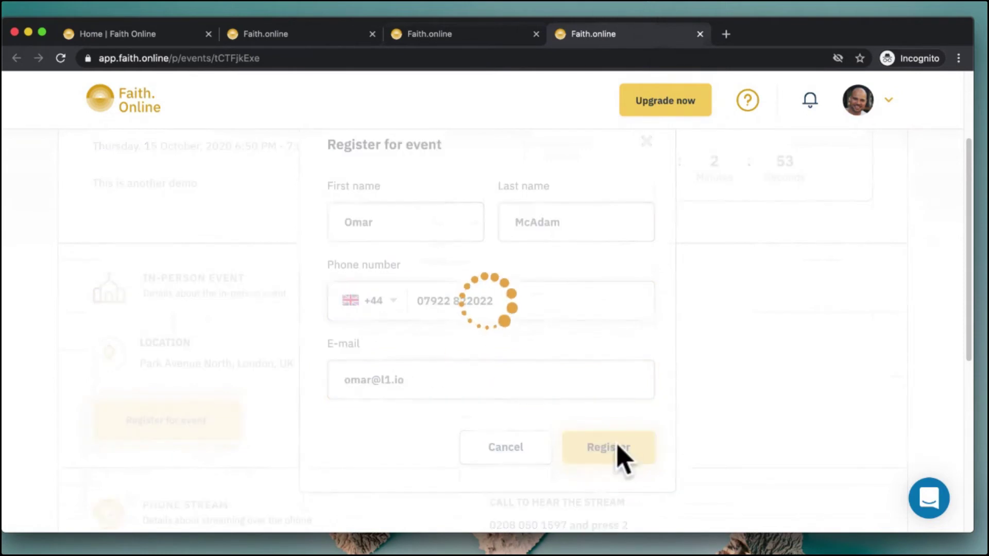
pyautogui.scroll(-3, 392, 355)
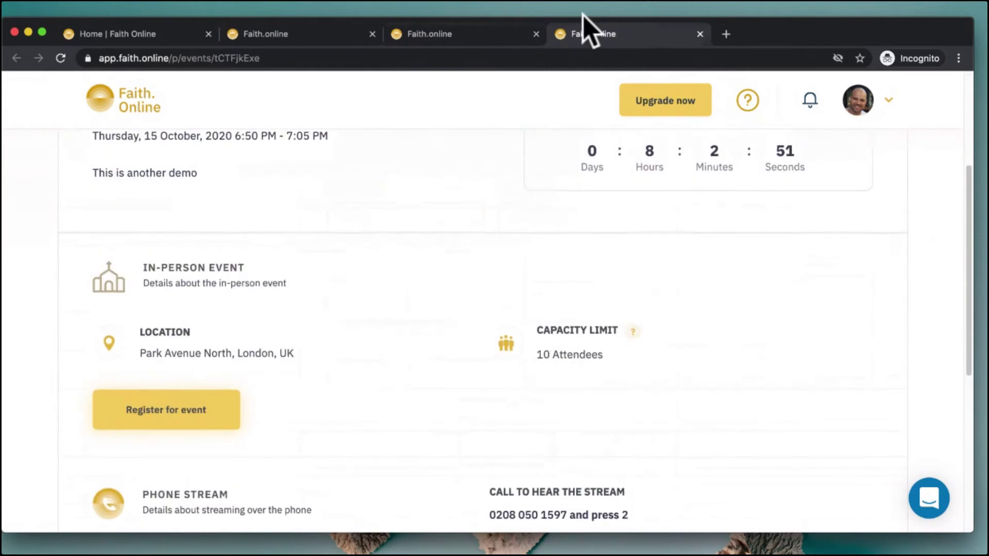
# Show the Attendance event's Interested attendees and highlight the new registrant's e-mail and phone
pyautogui.click(299, 33)
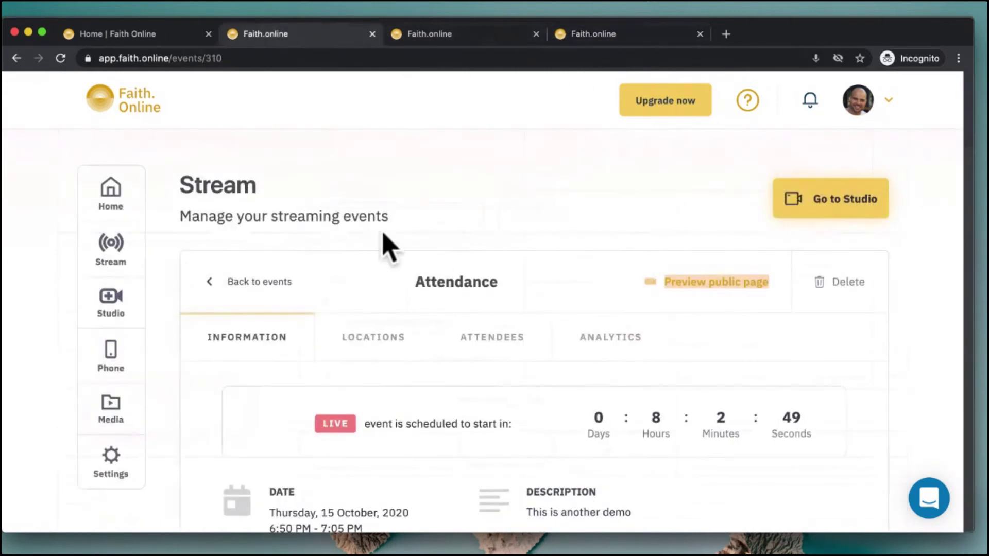
pyautogui.scroll(-2, 381, 252)
pyautogui.click(470, 260)
pyautogui.scroll(-2, 469, 247)
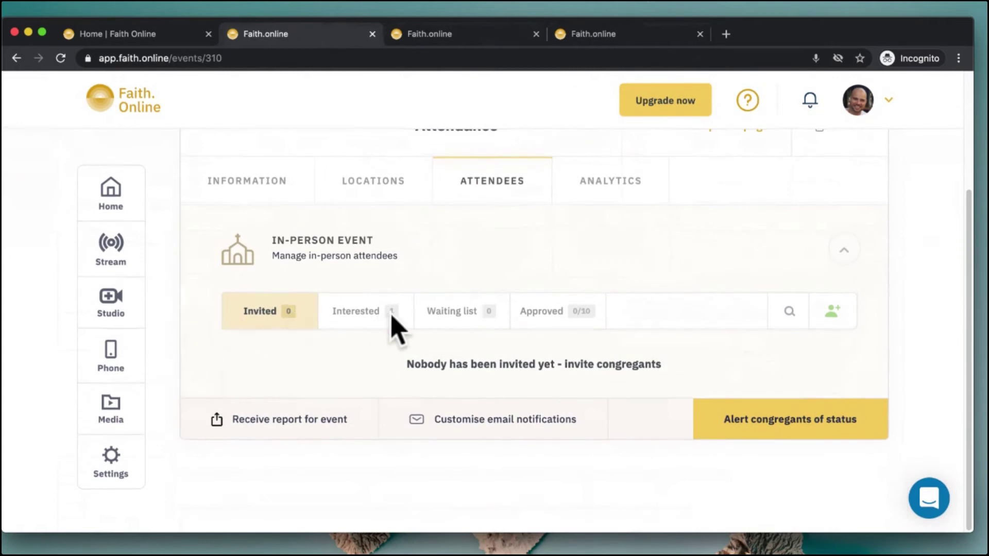
pyautogui.click(364, 316)
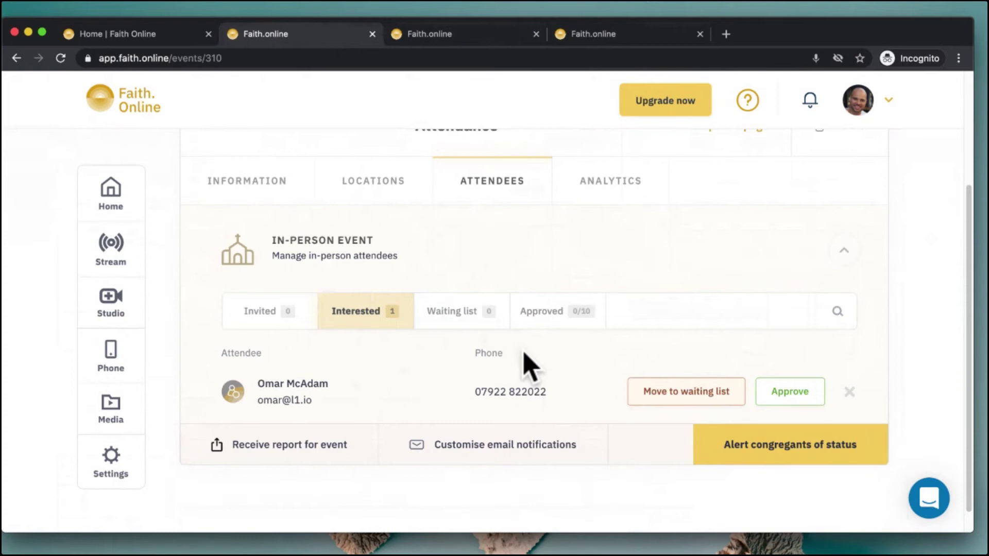
pyautogui.moveTo(282, 404); pyautogui.dragTo(316, 403)
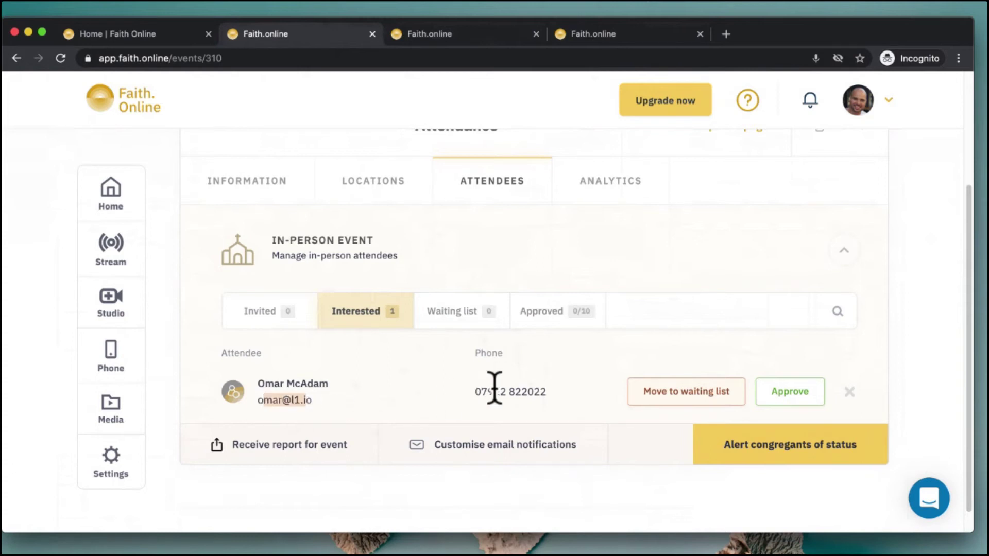
pyautogui.moveTo(475, 391); pyautogui.dragTo(522, 392)
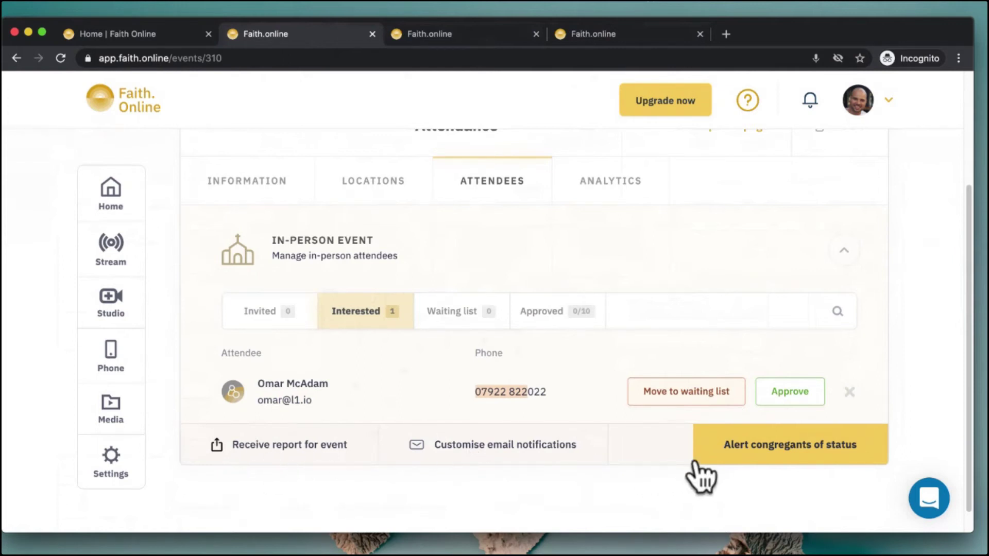
pyautogui.click(794, 460)
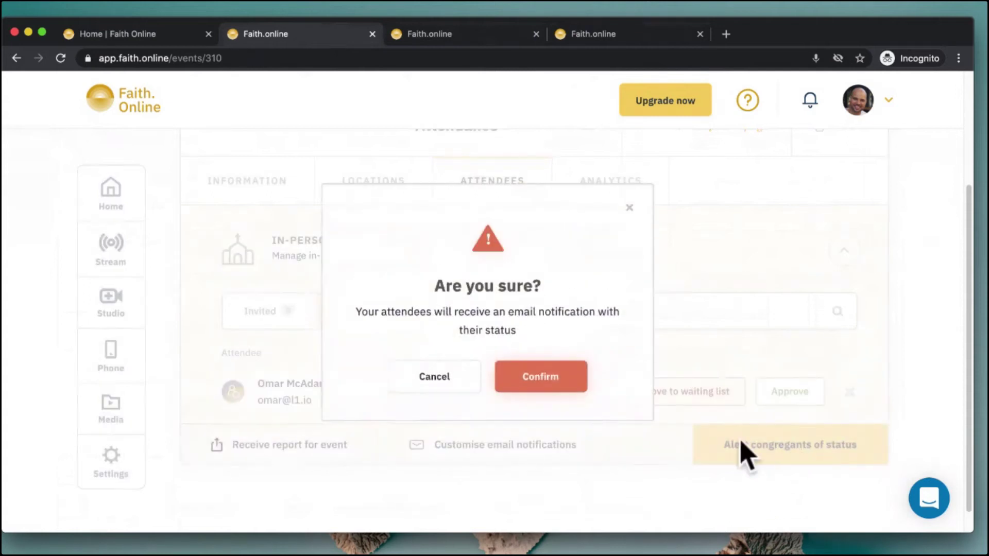
pyautogui.click(629, 207)
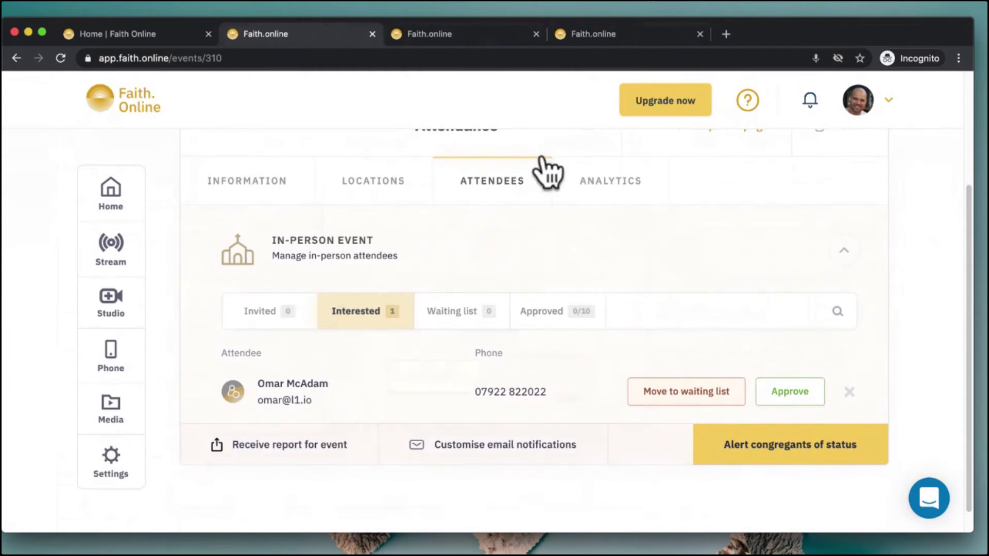
pyautogui.click(629, 36)
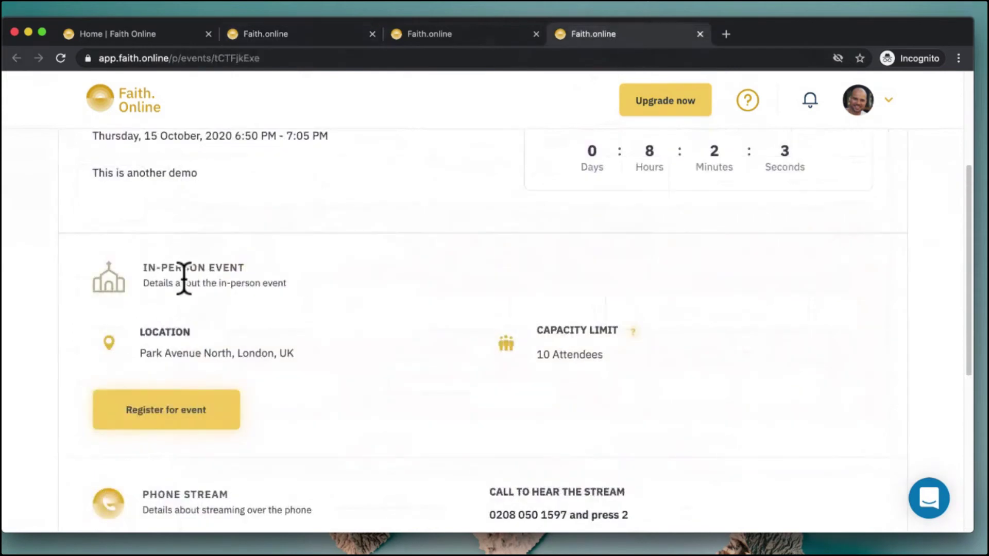
pyautogui.click(264, 37)
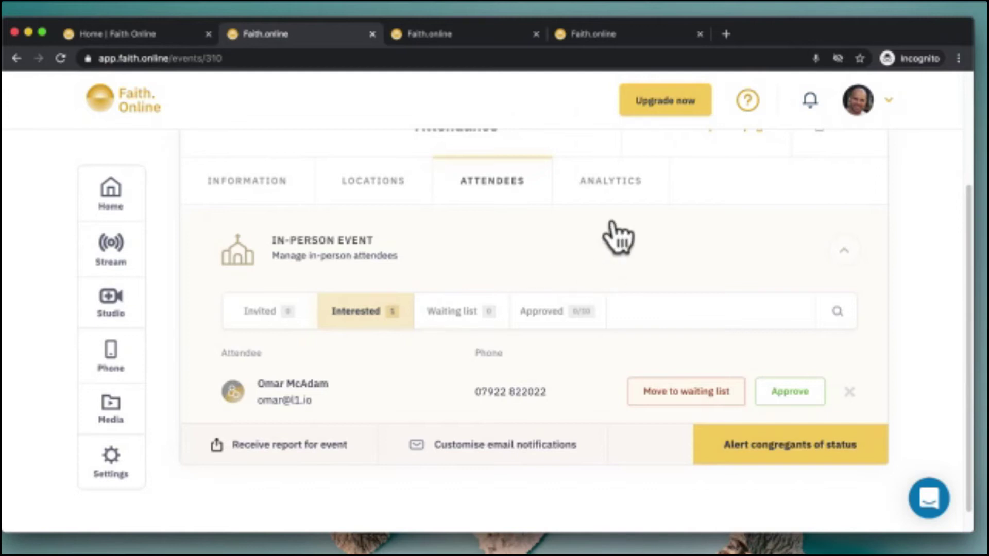
# Review the event's analytics, glance at the Home page, then go to the Studio
pyautogui.click(622, 196)
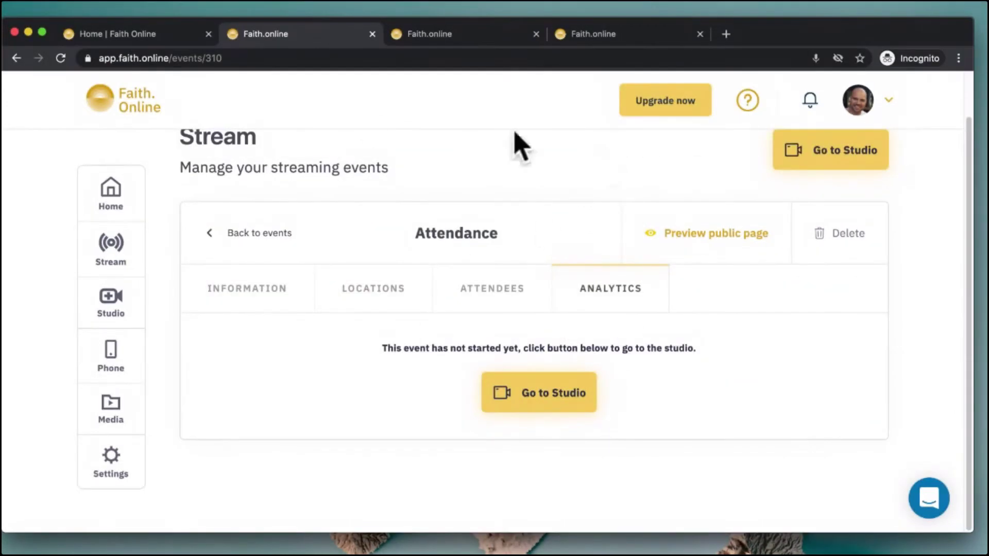
pyautogui.click(133, 36)
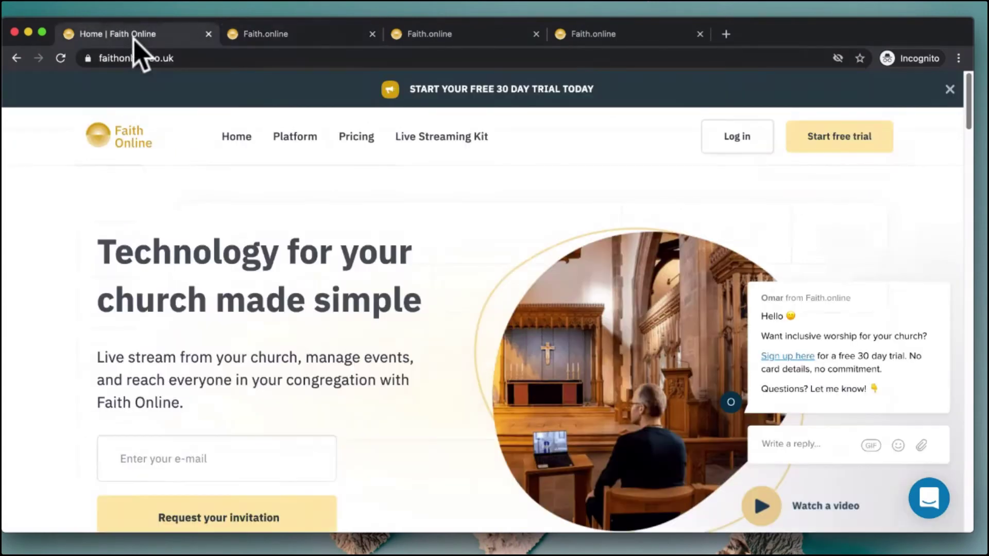
pyautogui.click(292, 35)
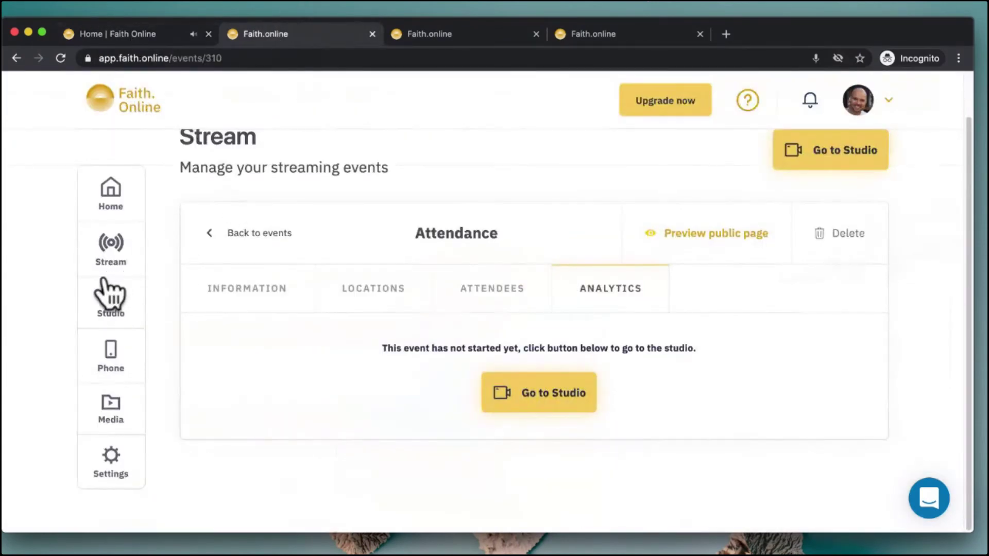
pyautogui.click(117, 304)
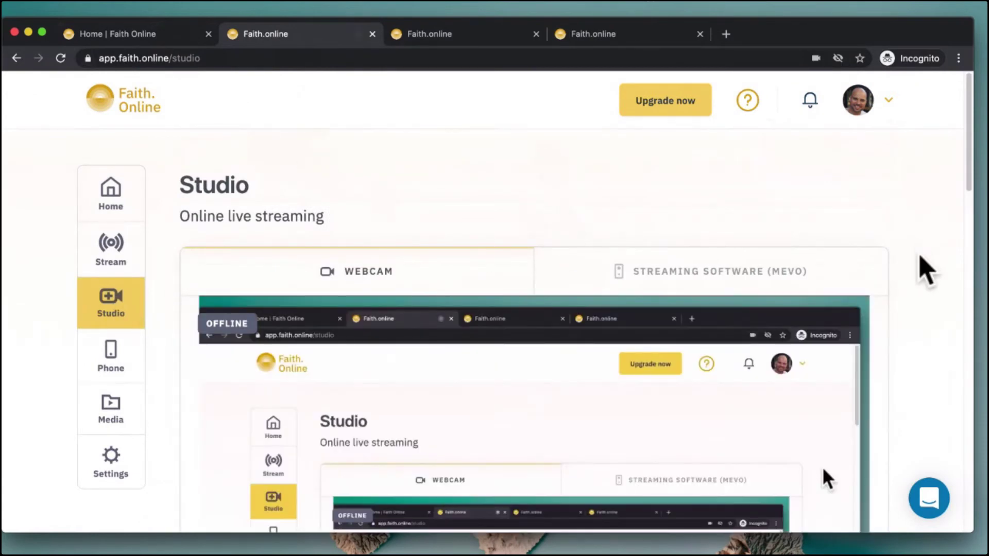
pyautogui.rightClick(950, 318)
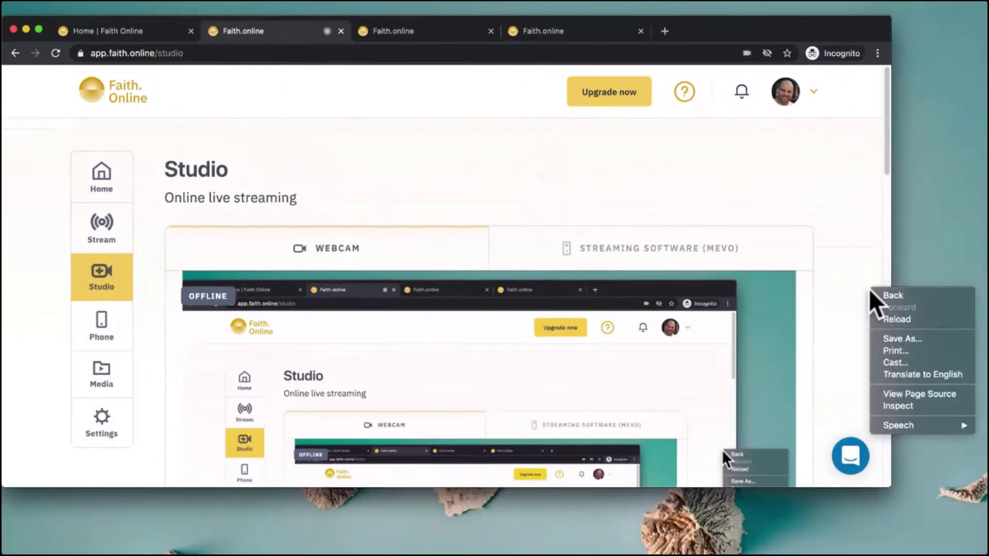
pyautogui.click(820, 254)
pyautogui.scroll(-6, 827, 265)
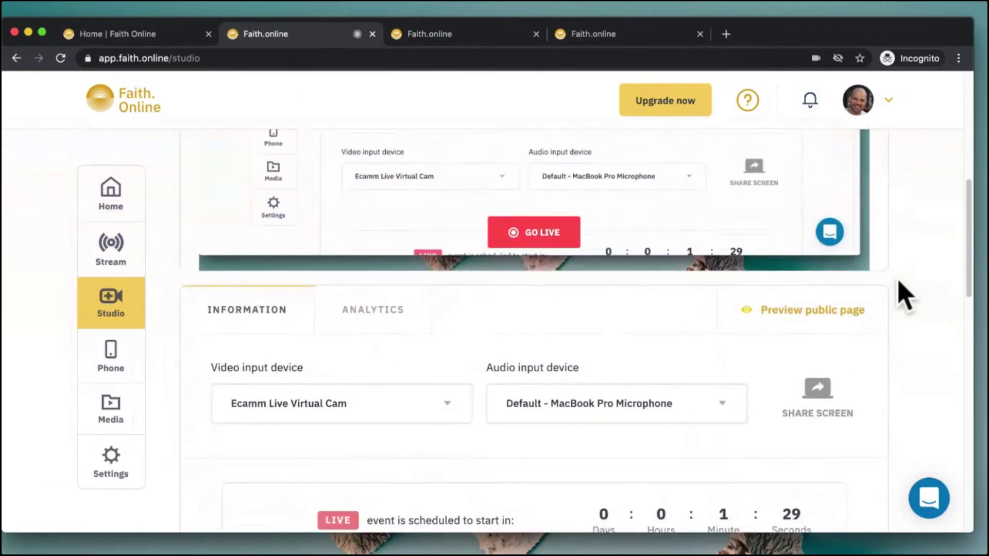
pyautogui.click(404, 408)
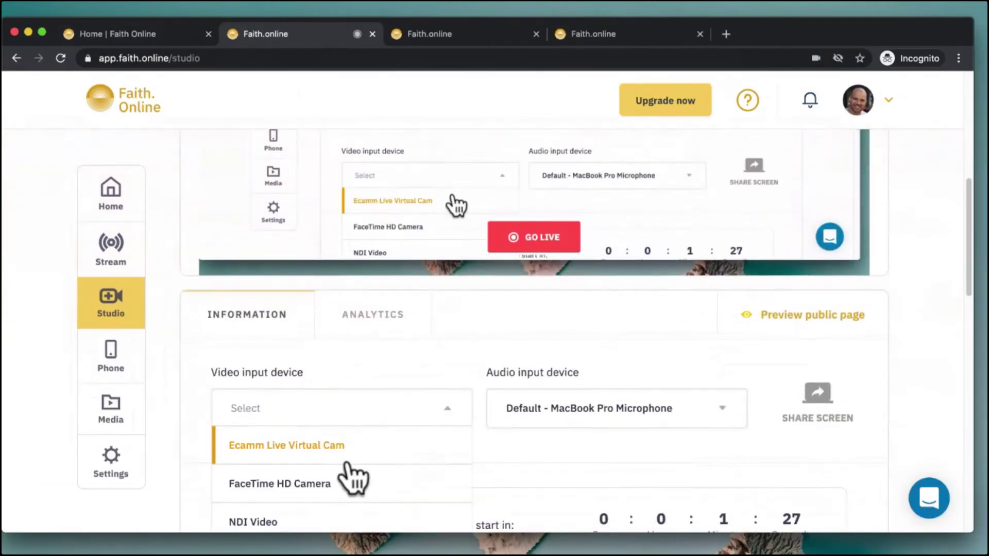
pyautogui.scroll(-2, 346, 464)
pyautogui.click(344, 443)
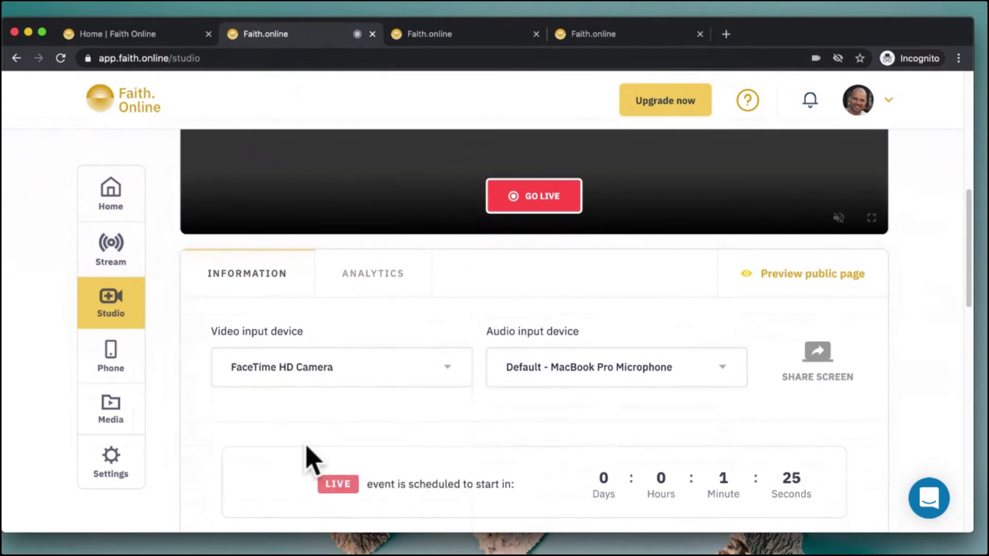
pyautogui.scroll(5, 497, 324)
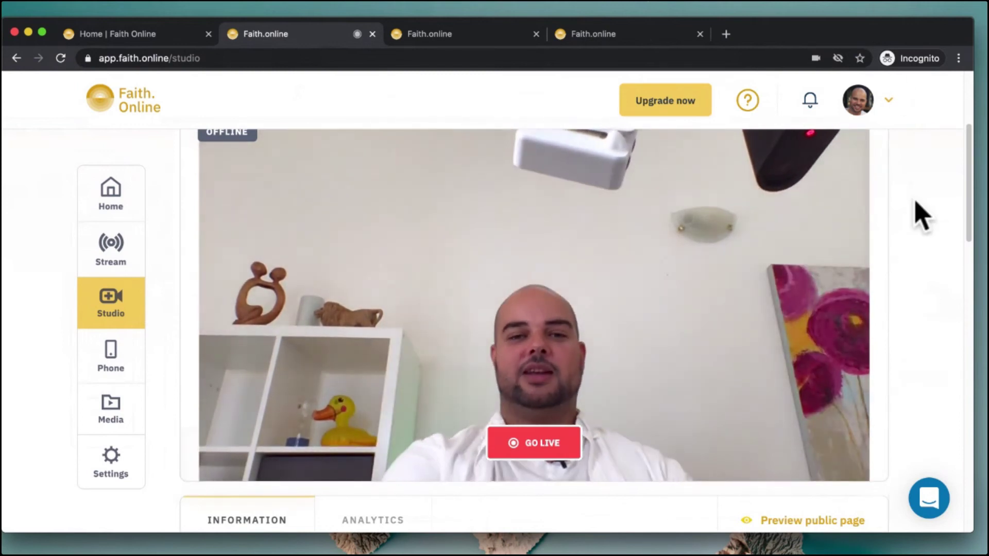
pyautogui.scroll(4, 921, 216)
pyautogui.scroll(-2, 920, 216)
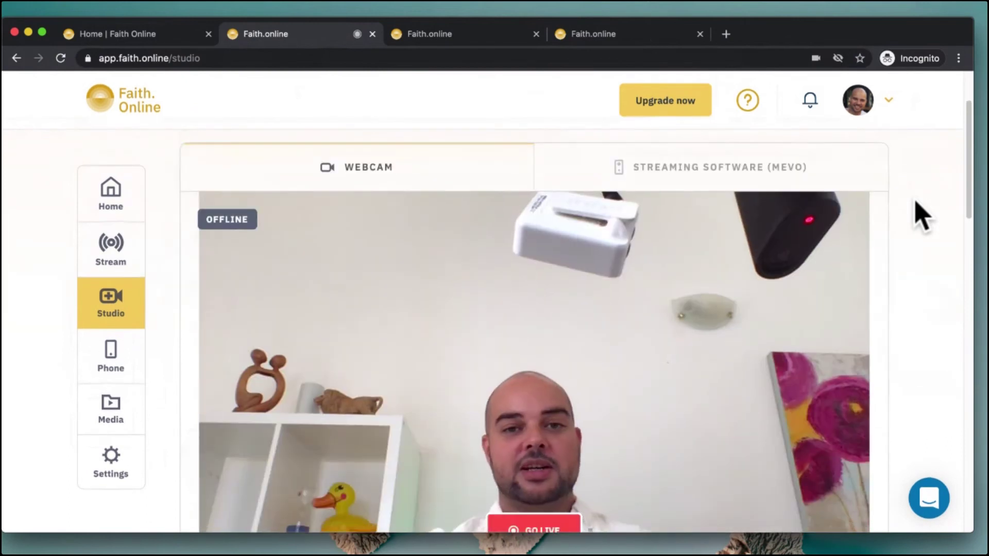
pyautogui.scroll(2, 919, 217)
pyautogui.scroll(-3, 919, 216)
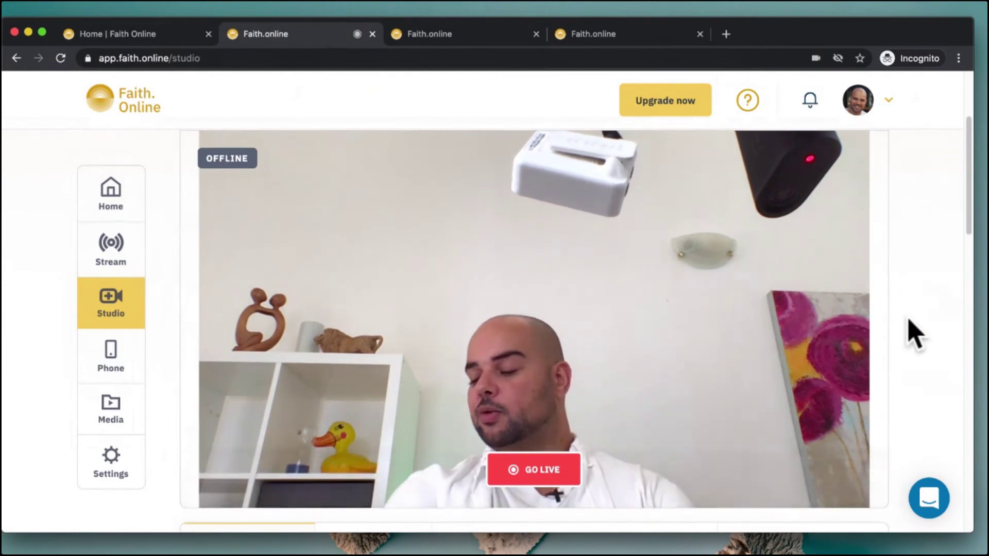
pyautogui.scroll(-1, 914, 334)
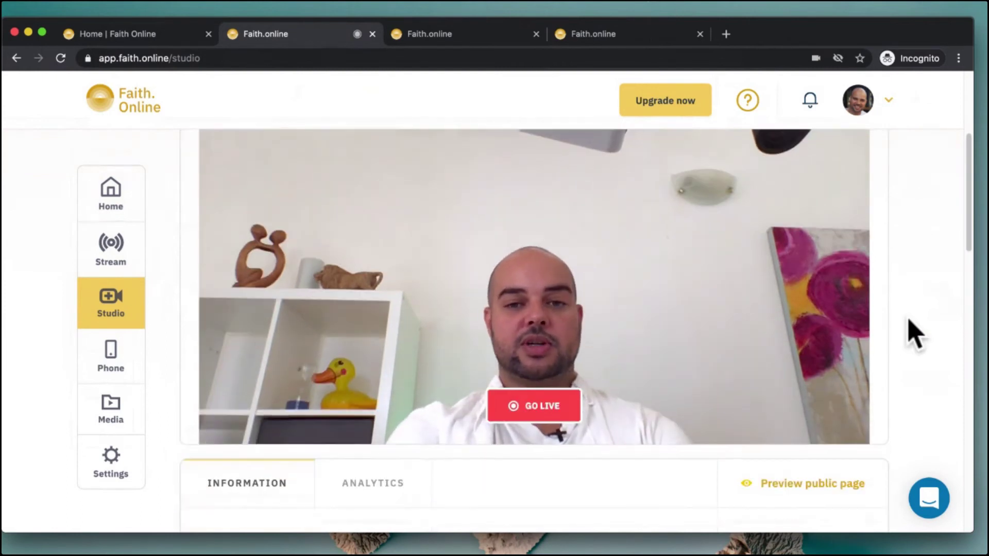
pyautogui.scroll(-2, 914, 333)
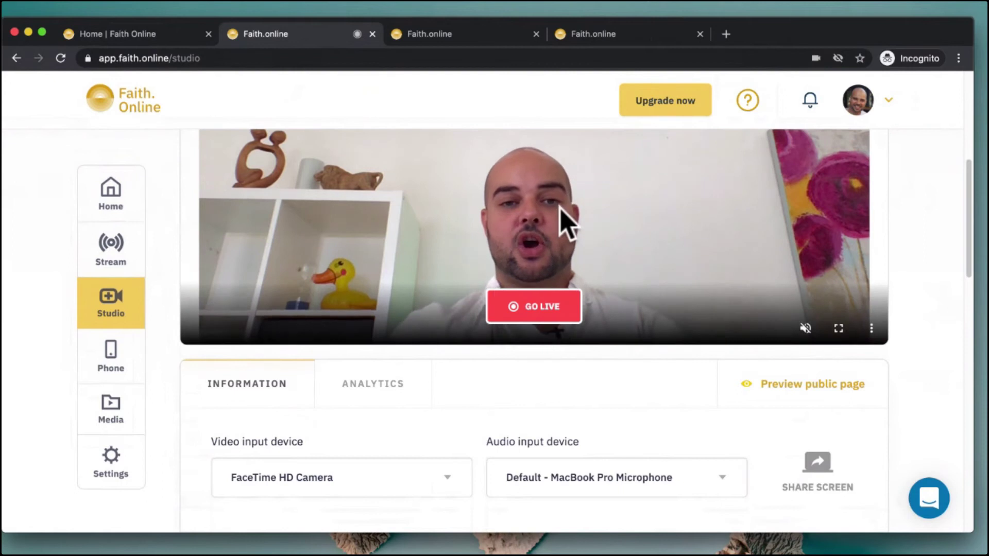
pyautogui.scroll(4, 561, 211)
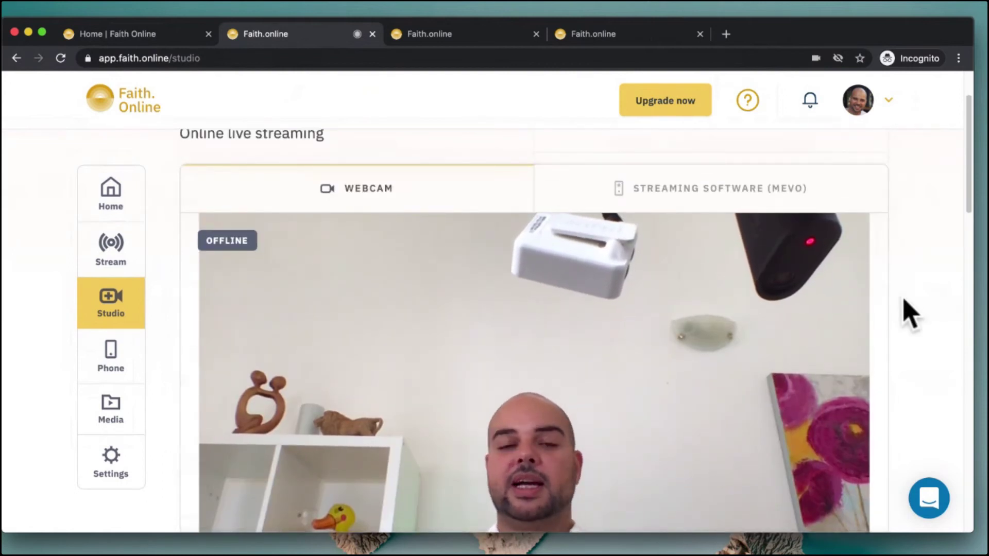
pyautogui.scroll(-1, 909, 314)
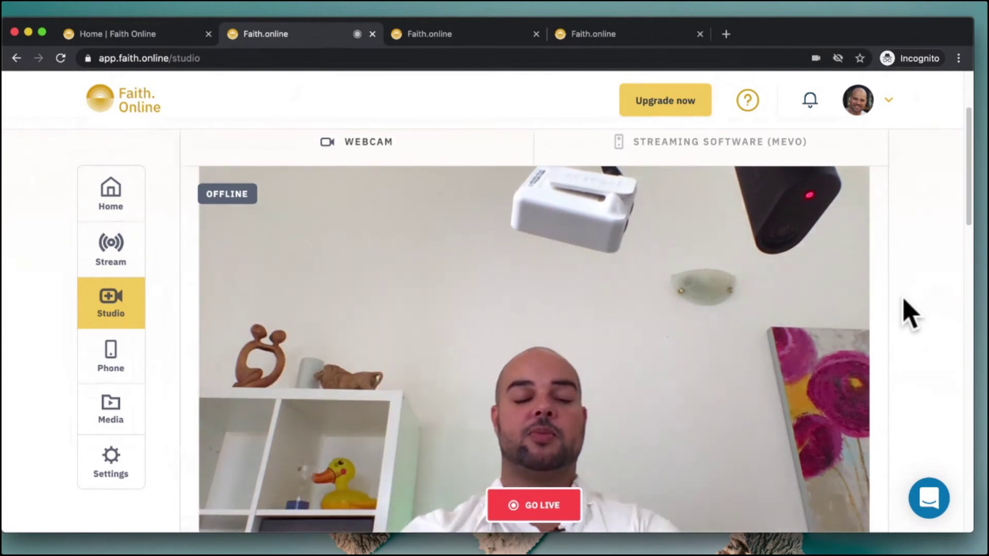
pyautogui.scroll(-4, 909, 314)
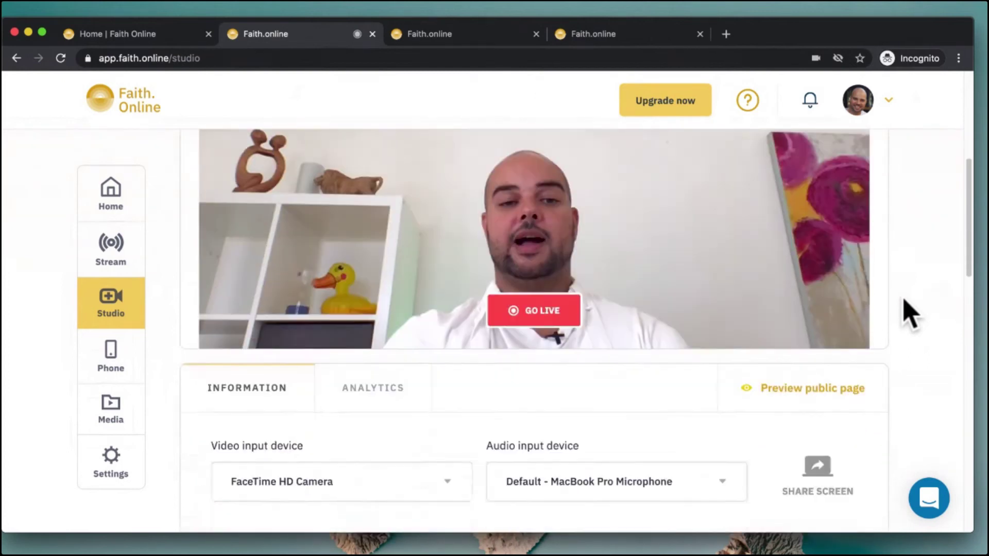
pyautogui.scroll(-2, 909, 314)
pyautogui.scroll(-1, 909, 315)
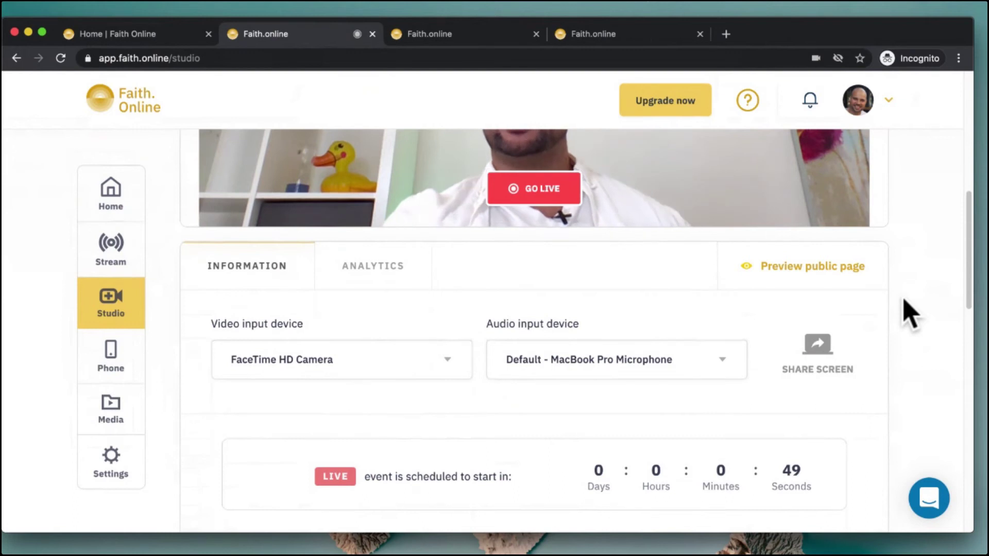
pyautogui.scroll(1, 909, 314)
pyautogui.scroll(1, 909, 314)
pyautogui.scroll(-1, 909, 314)
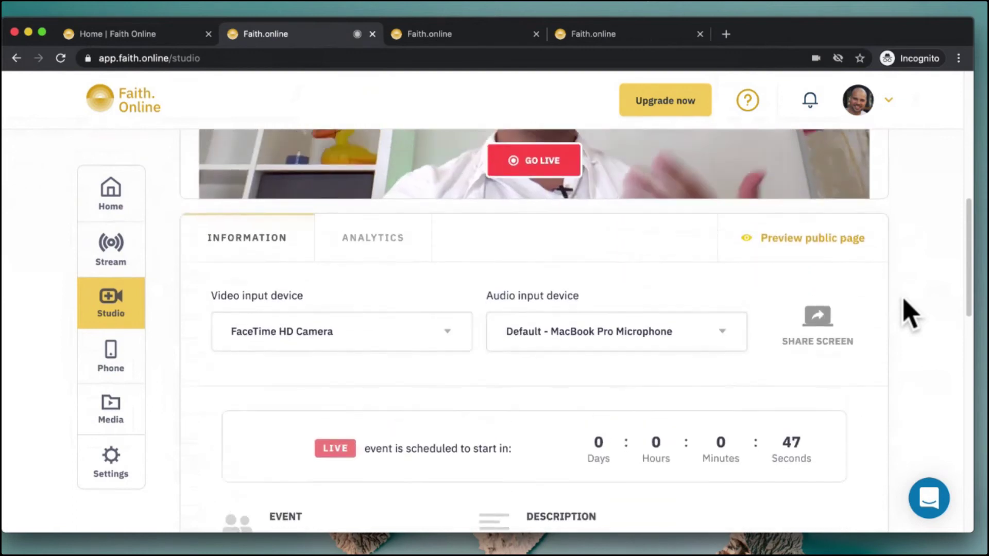
pyautogui.scroll(2, 909, 314)
pyautogui.scroll(-1, 909, 314)
pyautogui.scroll(-3, 909, 314)
pyautogui.scroll(10, 909, 314)
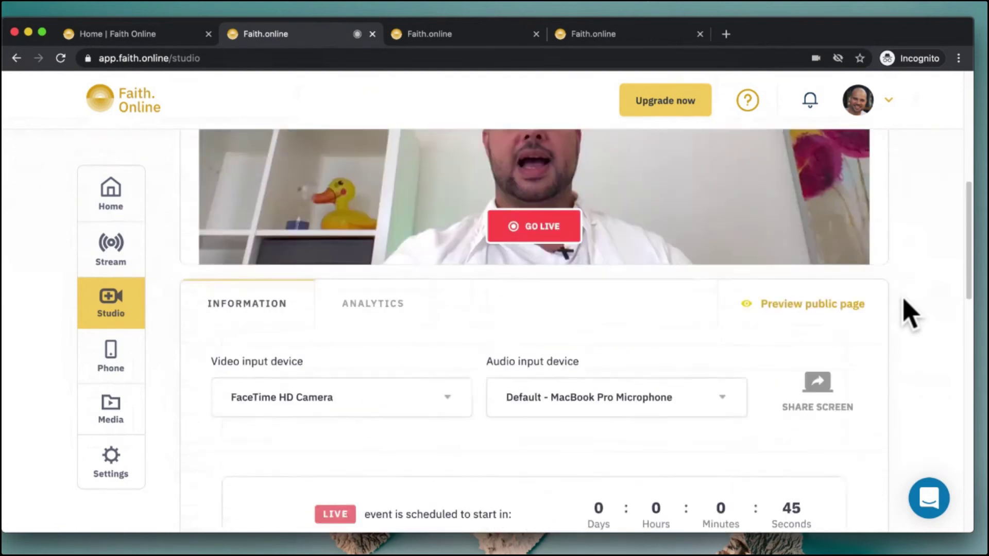
# Switch the Studio source to Streaming Software (Mevo), briefly revealing then hiding the stream key
pyautogui.click(700, 192)
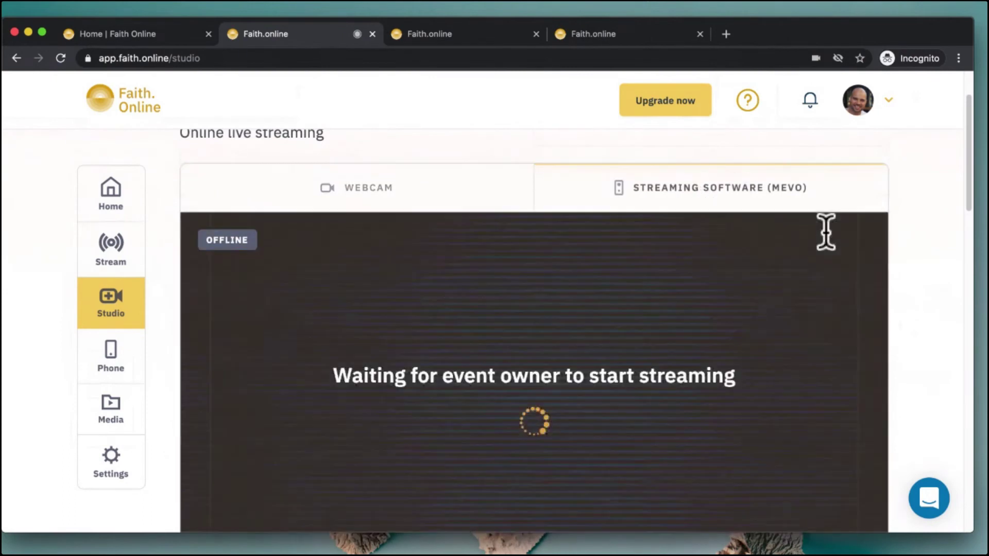
pyautogui.scroll(-4, 948, 363)
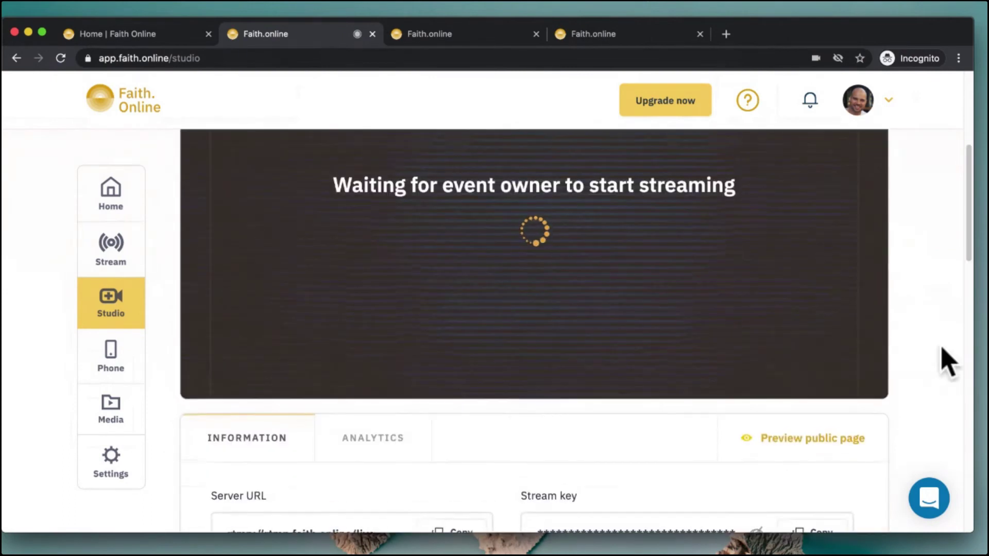
pyautogui.scroll(-3, 948, 363)
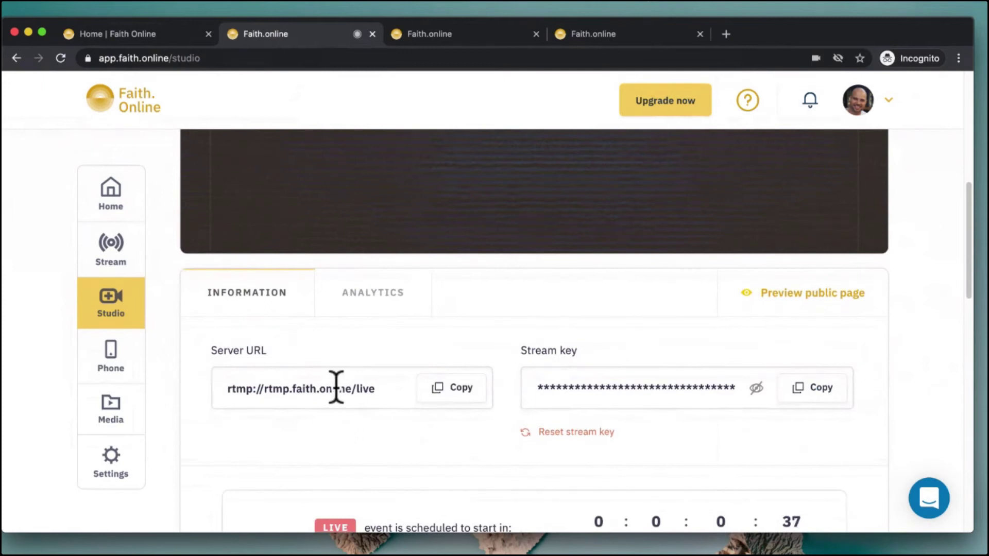
pyautogui.click(756, 391)
pyautogui.click(755, 391)
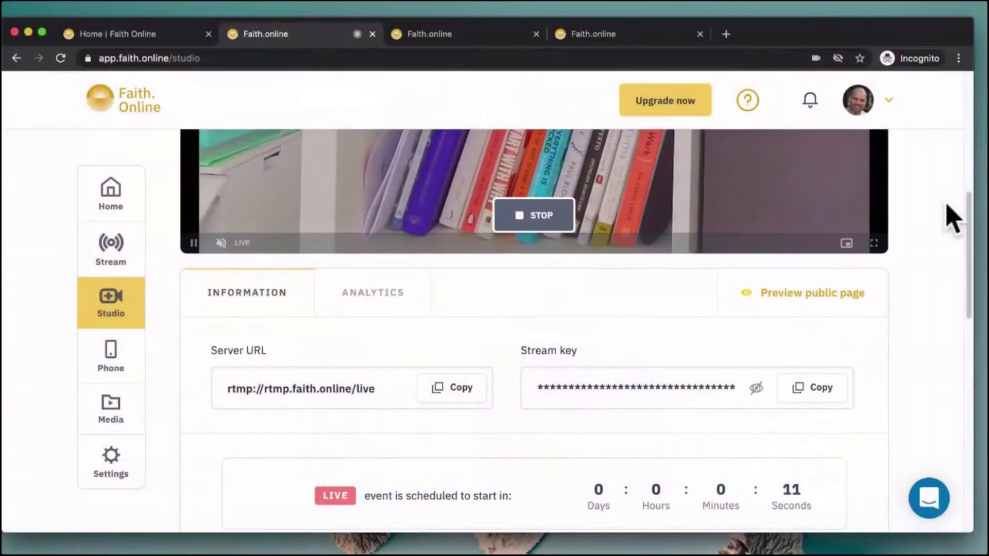
pyautogui.scroll(6, 951, 215)
pyautogui.scroll(-1, 947, 215)
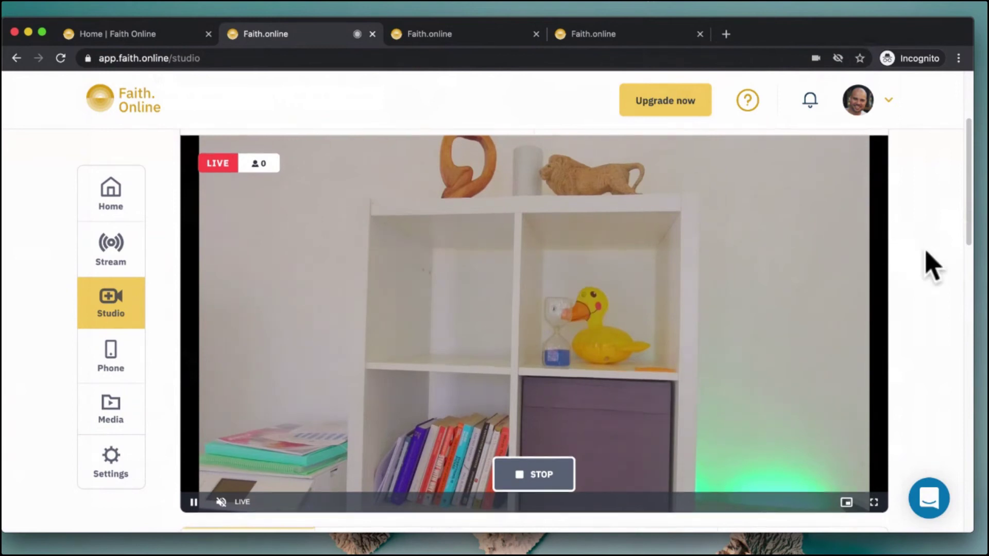
pyautogui.scroll(2, 930, 265)
pyautogui.scroll(-4, 933, 266)
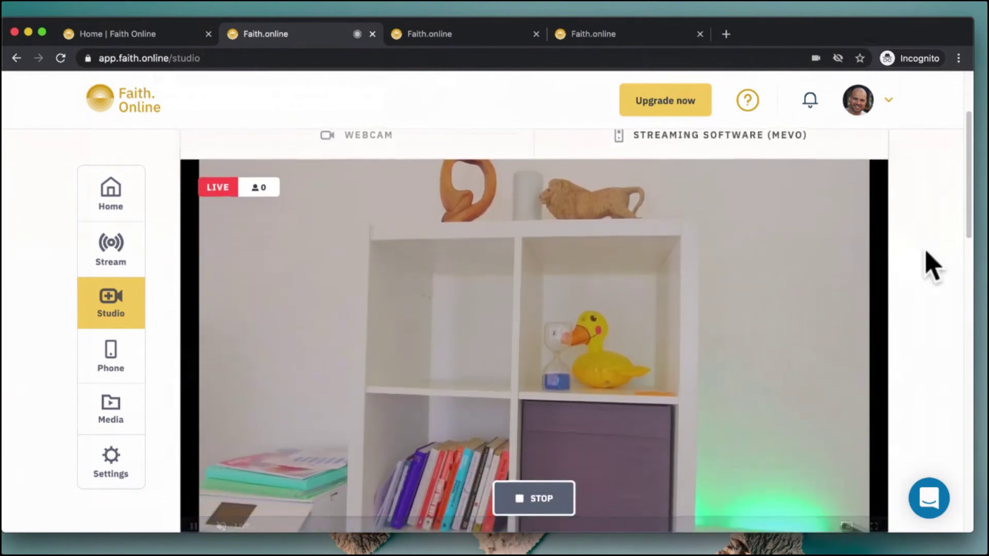
pyautogui.scroll(-7, 932, 266)
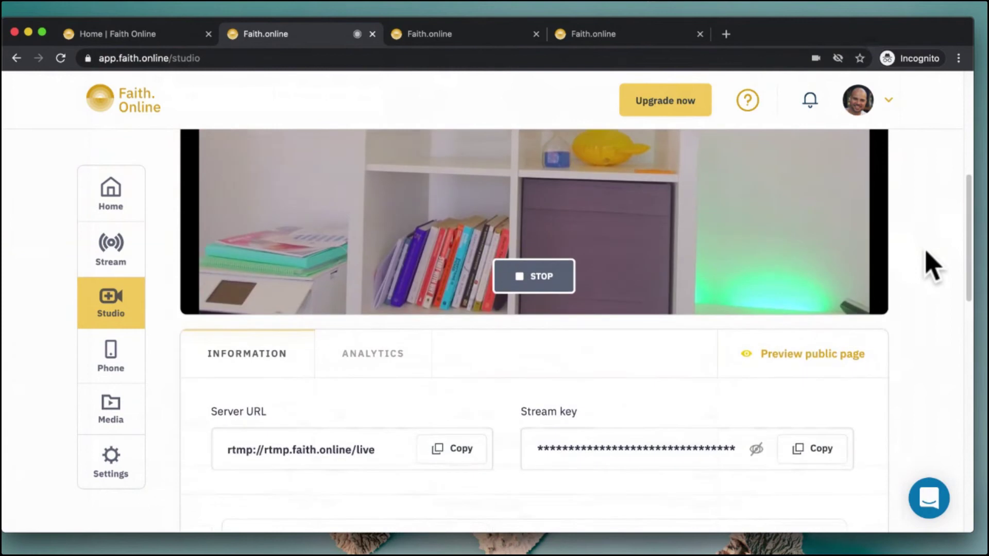
pyautogui.scroll(3, 431, 248)
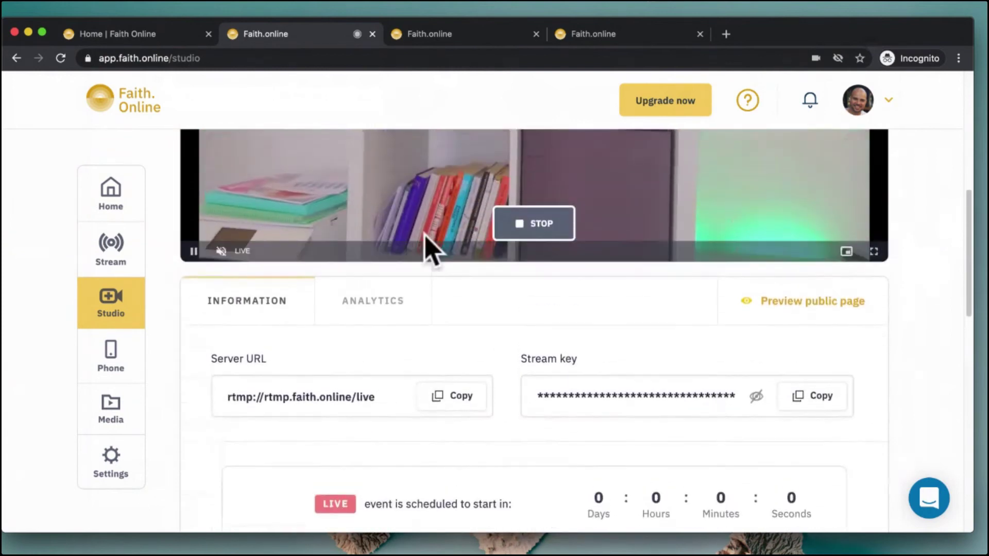
# Display the live stream analytics showing 0 online viewers and expand the empty Dial-in Attendees list
pyautogui.click(397, 303)
pyautogui.scroll(-2, 638, 341)
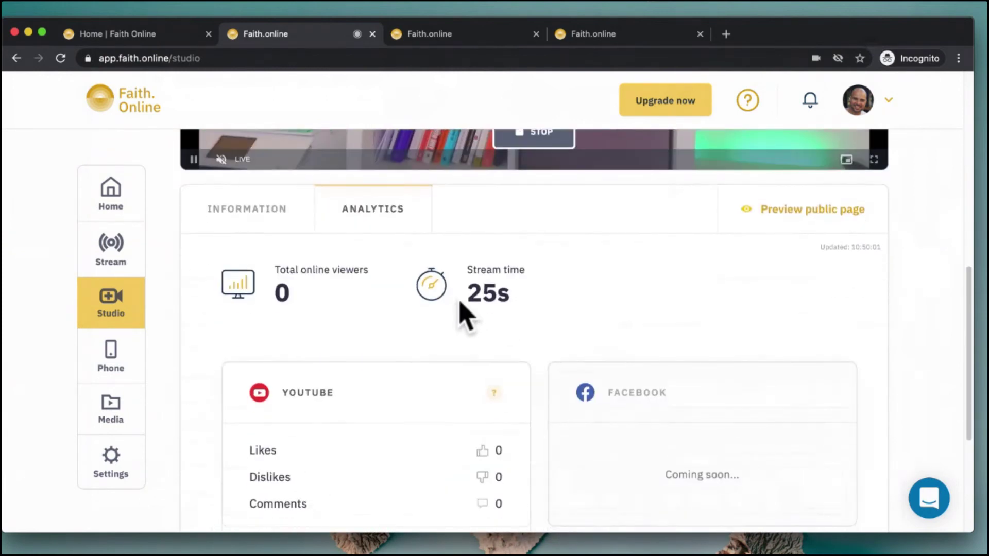
pyautogui.moveTo(465, 307); pyautogui.dragTo(514, 297)
pyautogui.doubleClick(278, 294)
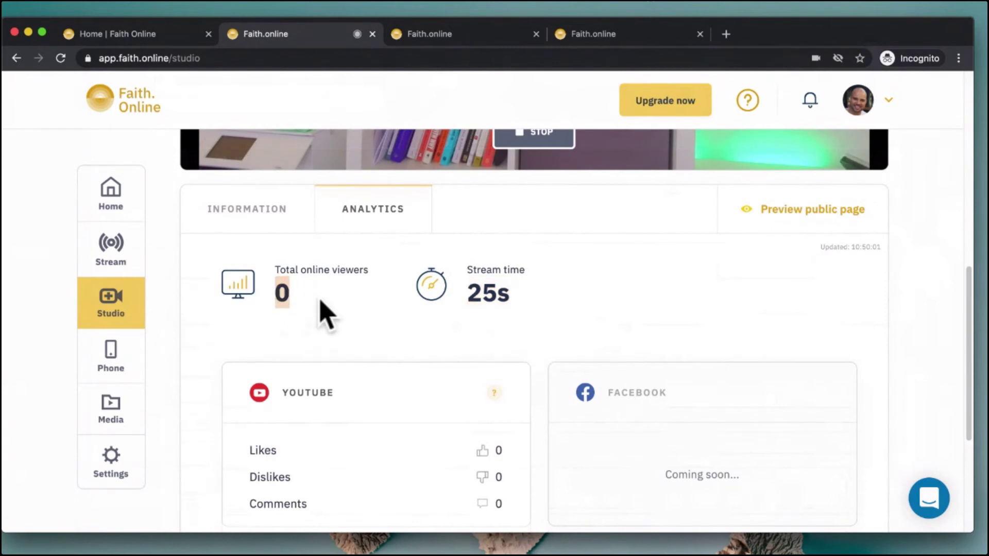
pyautogui.scroll(-2, 498, 369)
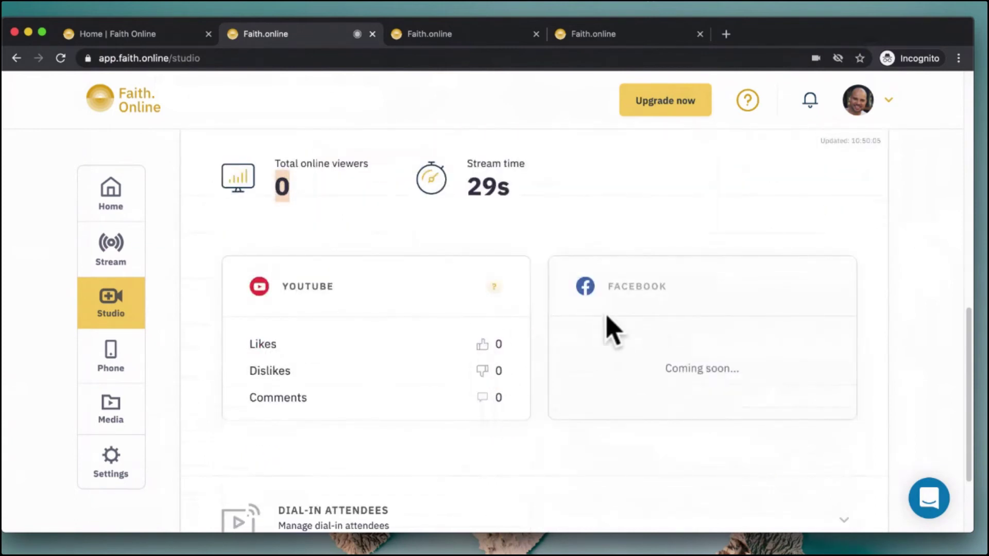
pyautogui.scroll(-3, 664, 474)
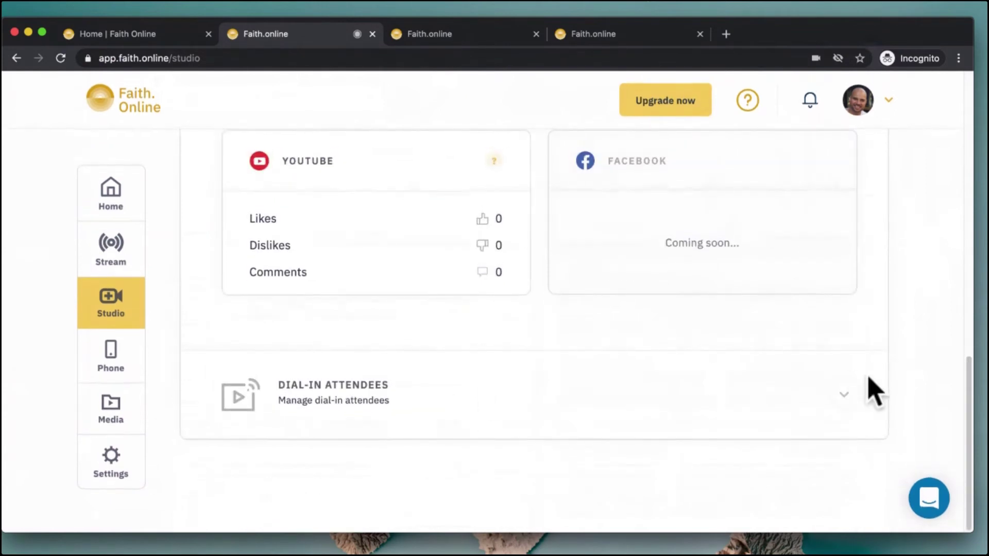
pyautogui.click(824, 395)
pyautogui.scroll(-2, 590, 404)
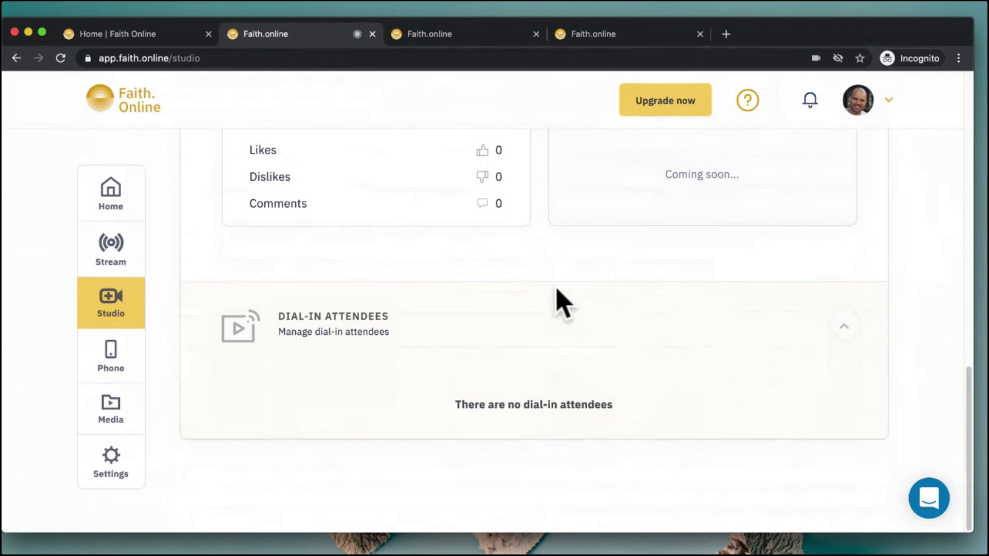
pyautogui.scroll(10, 559, 301)
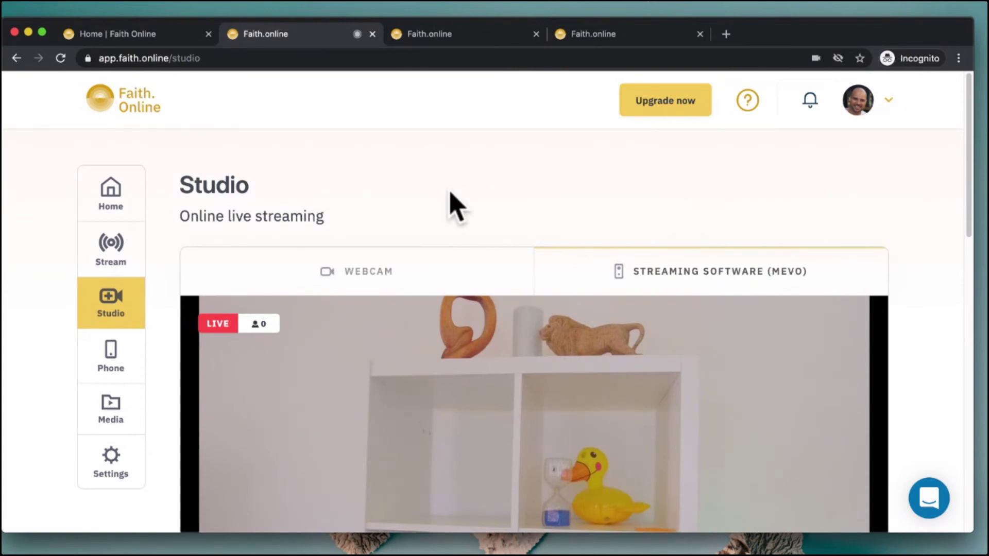
pyautogui.click(110, 361)
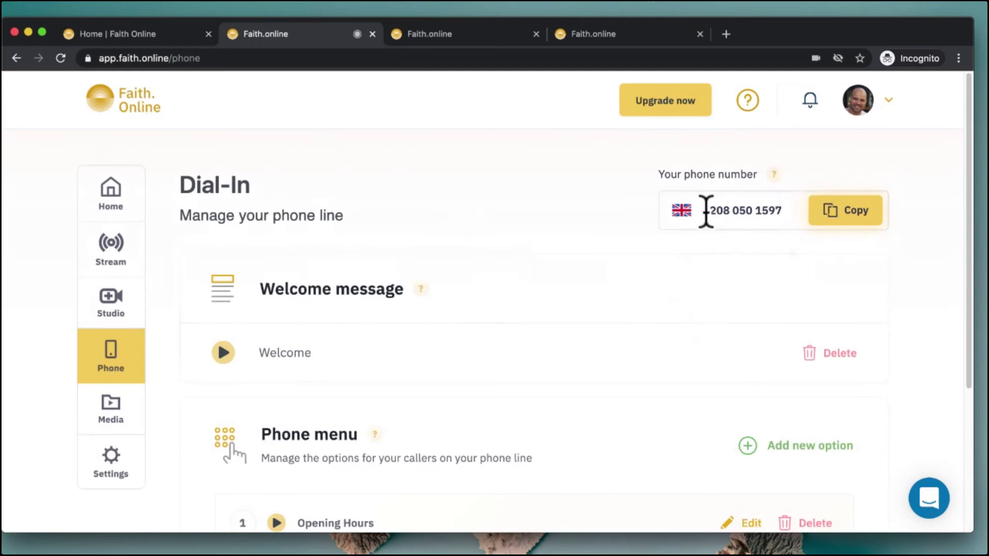
pyautogui.moveTo(705, 211); pyautogui.dragTo(782, 214)
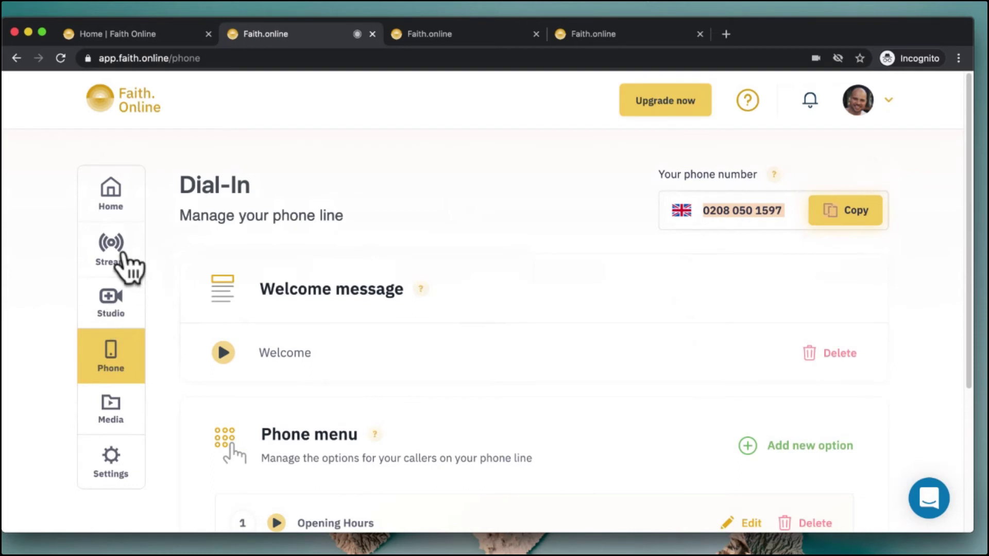
pyautogui.click(109, 303)
pyautogui.click(681, 264)
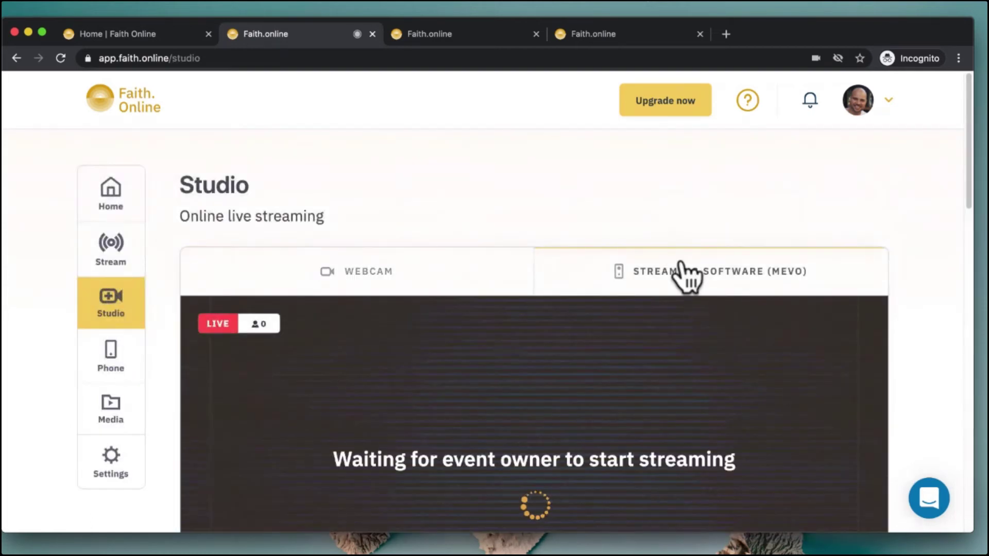
pyautogui.scroll(-3, 938, 298)
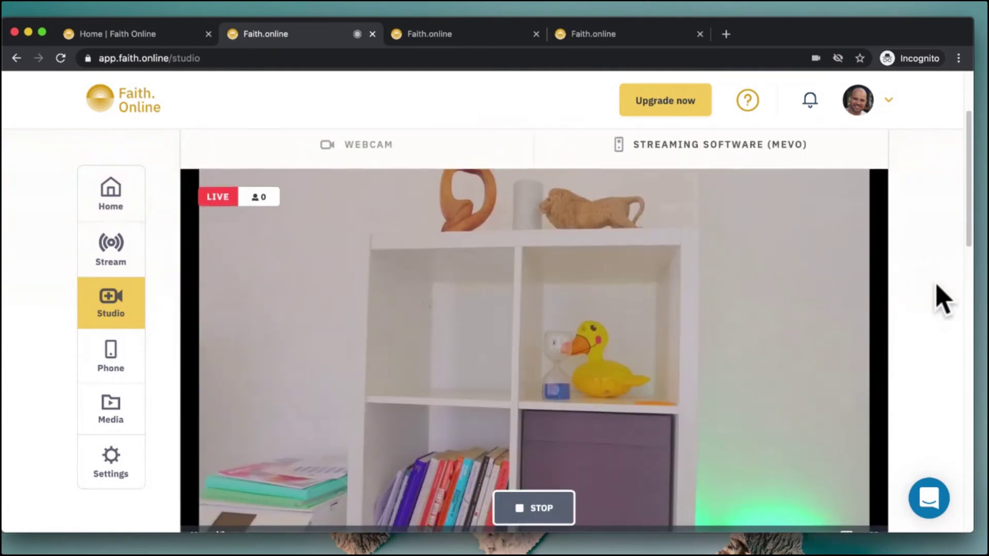
pyautogui.scroll(-6, 938, 288)
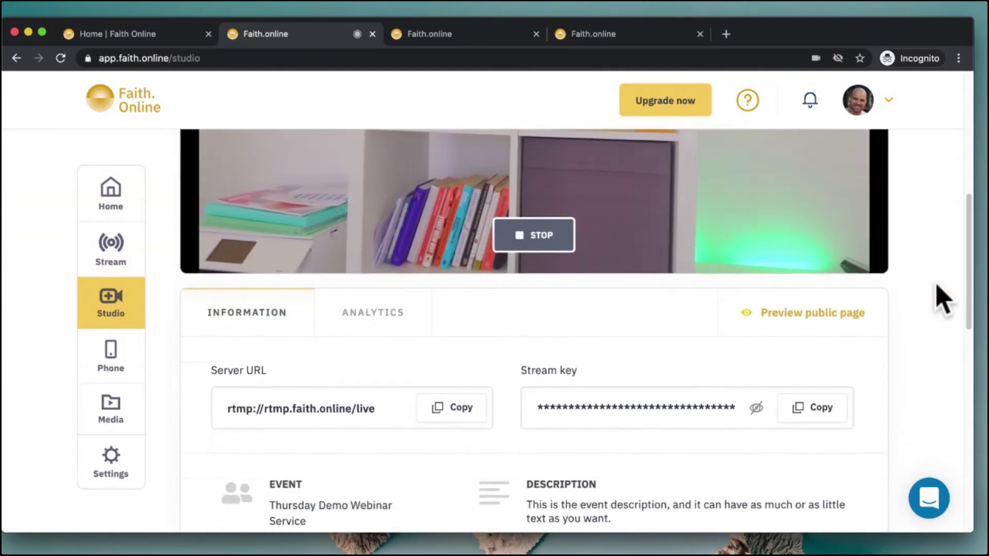
pyautogui.scroll(-3, 942, 296)
pyautogui.scroll(1, 942, 294)
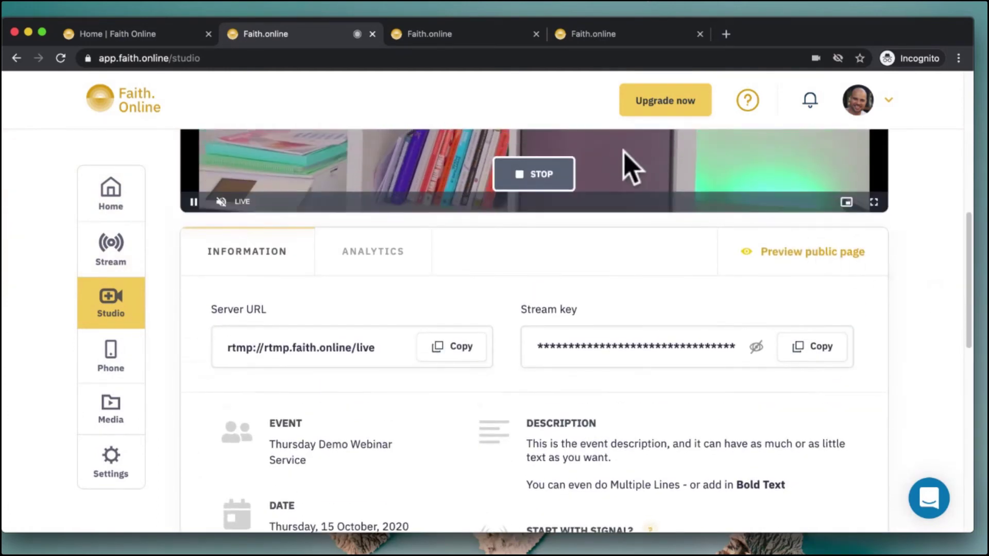
pyautogui.click(767, 255)
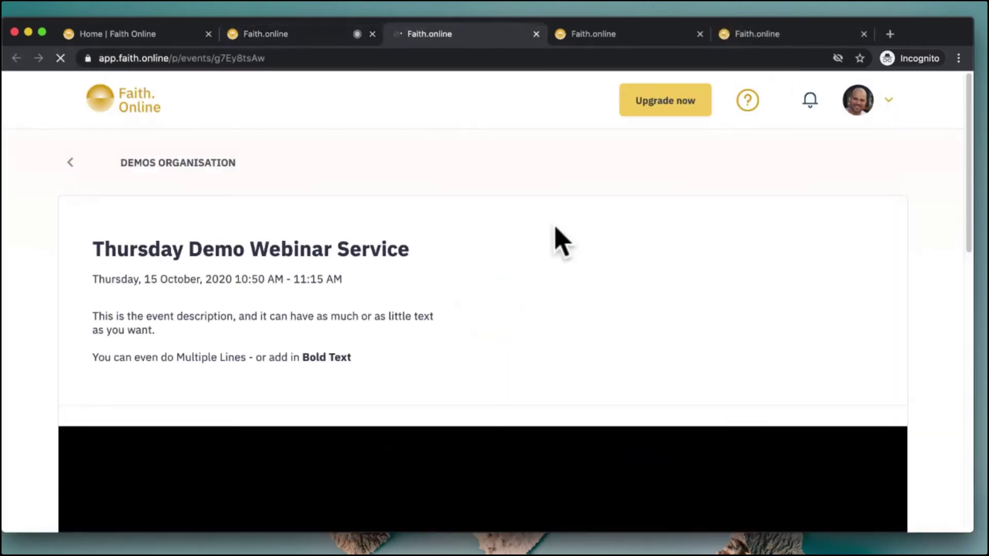
# Start the LIVE stream playing in the public page's embedded video player
pyautogui.scroll(-5, 733, 332)
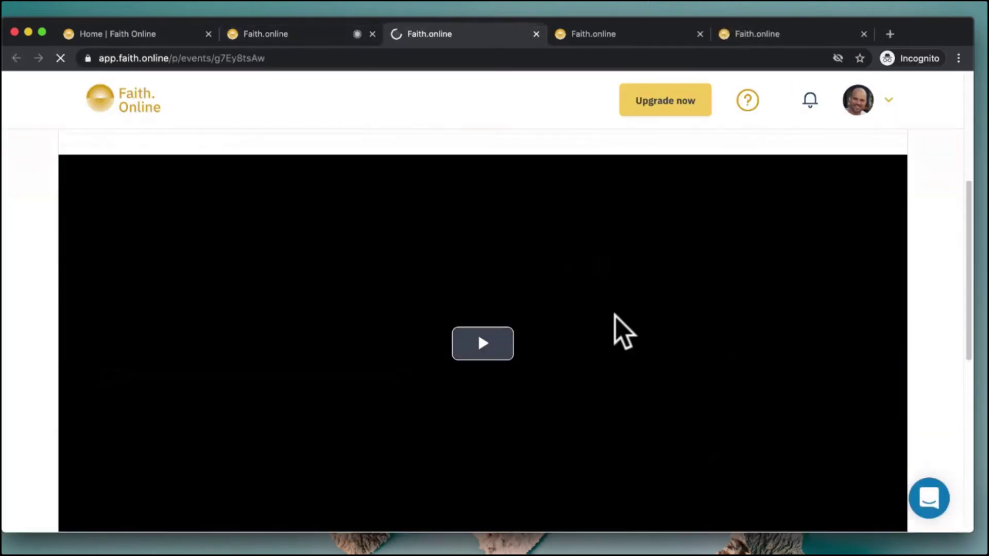
pyautogui.click(487, 339)
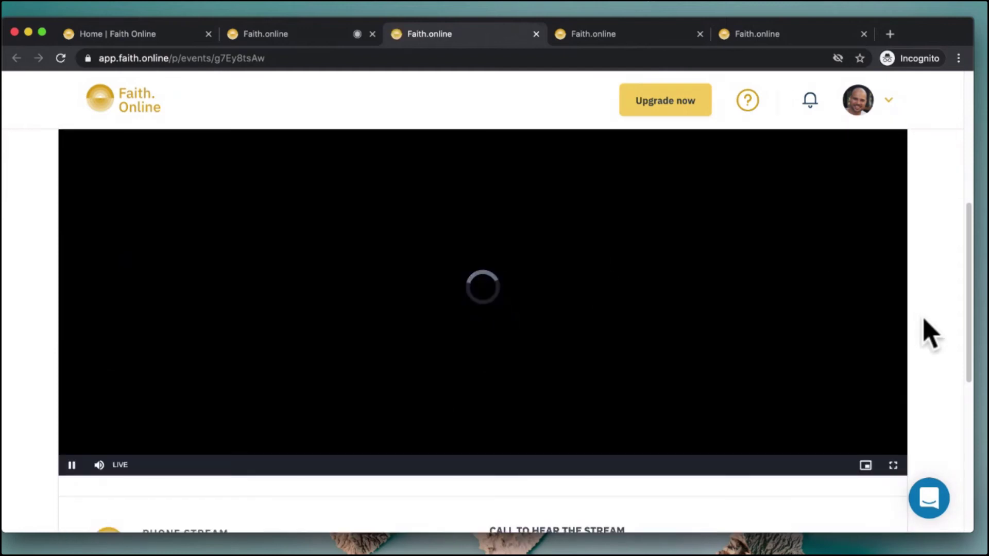